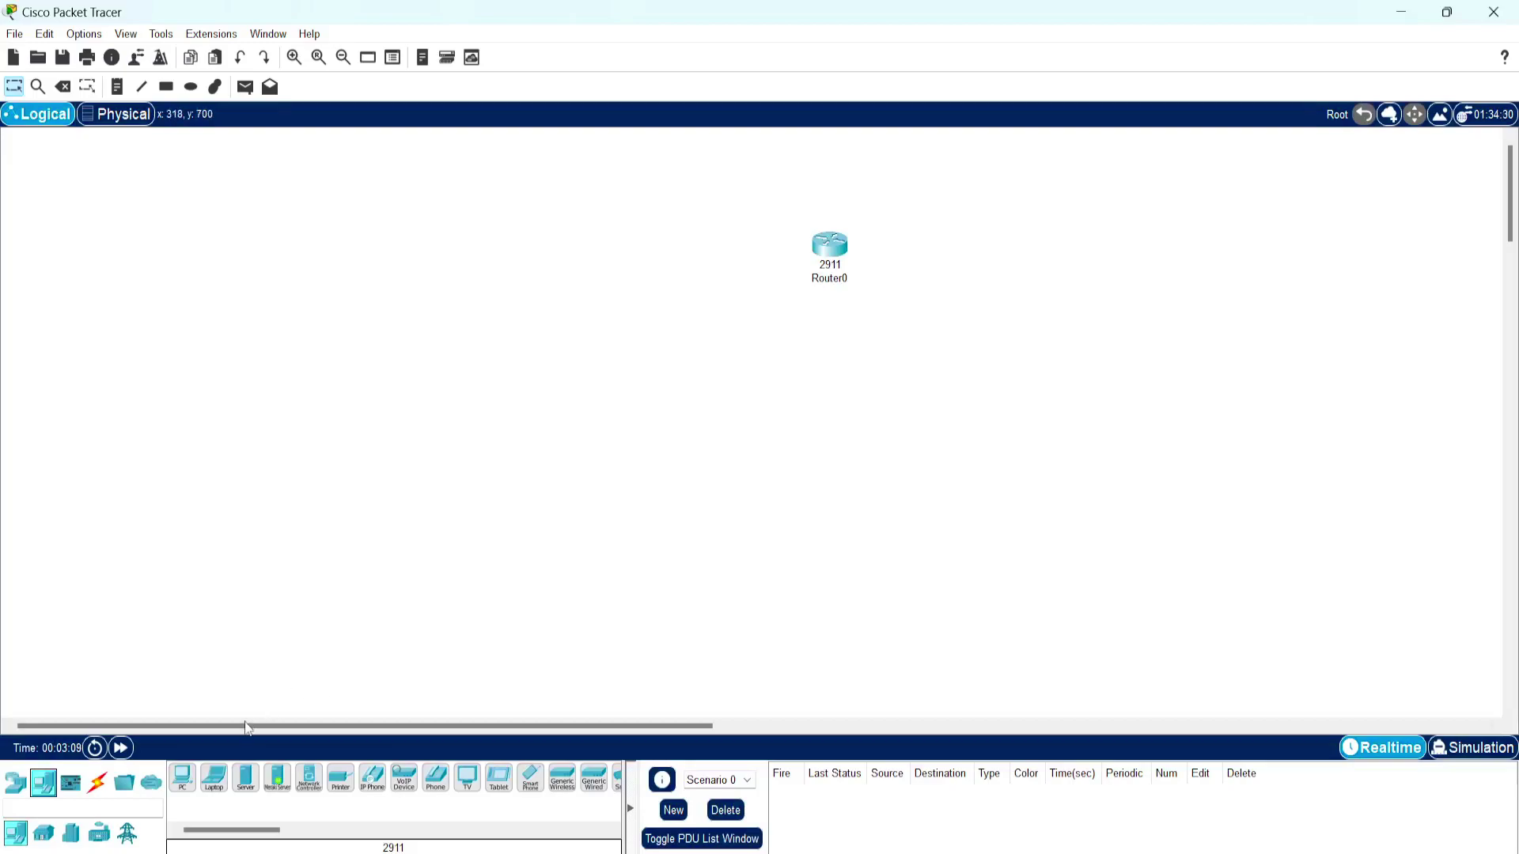
Place two PCs side by side in the lower part of the workspace, southwest of the 2911 router.
click(181, 785)
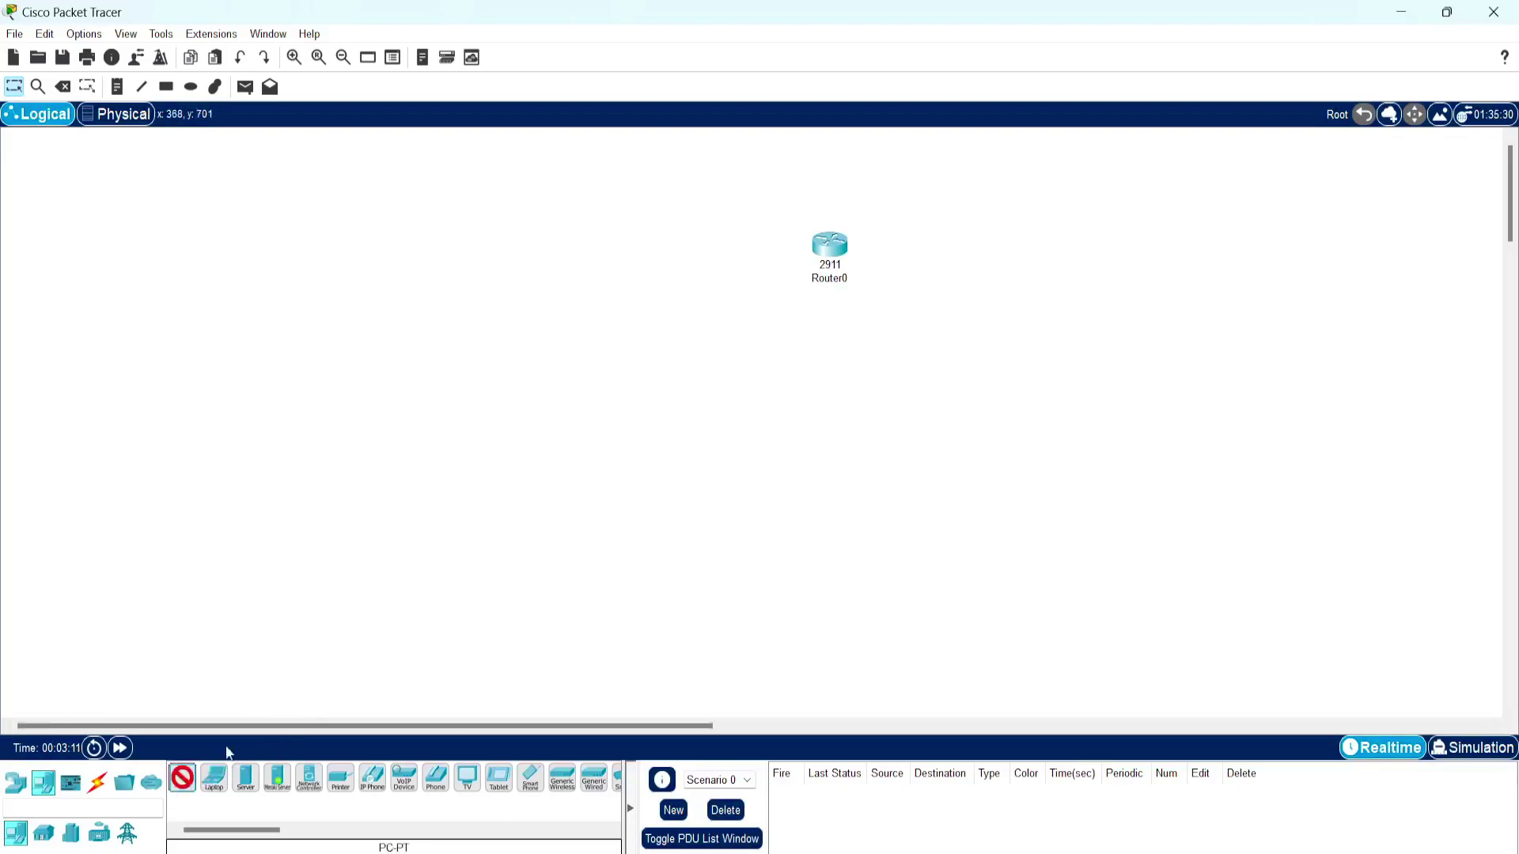
click(348, 578)
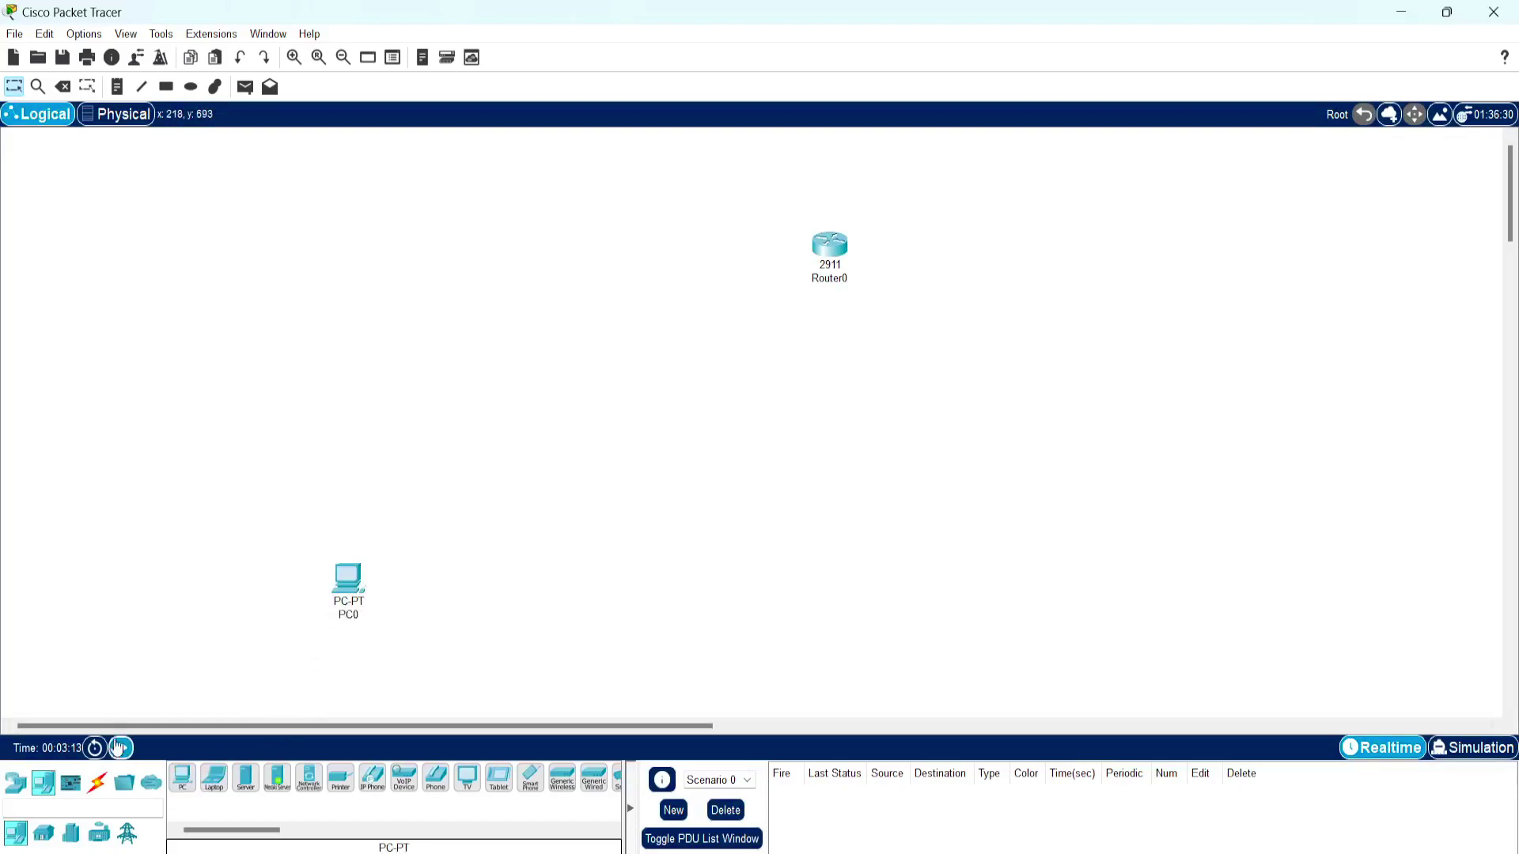
ctrl+click(182, 779)
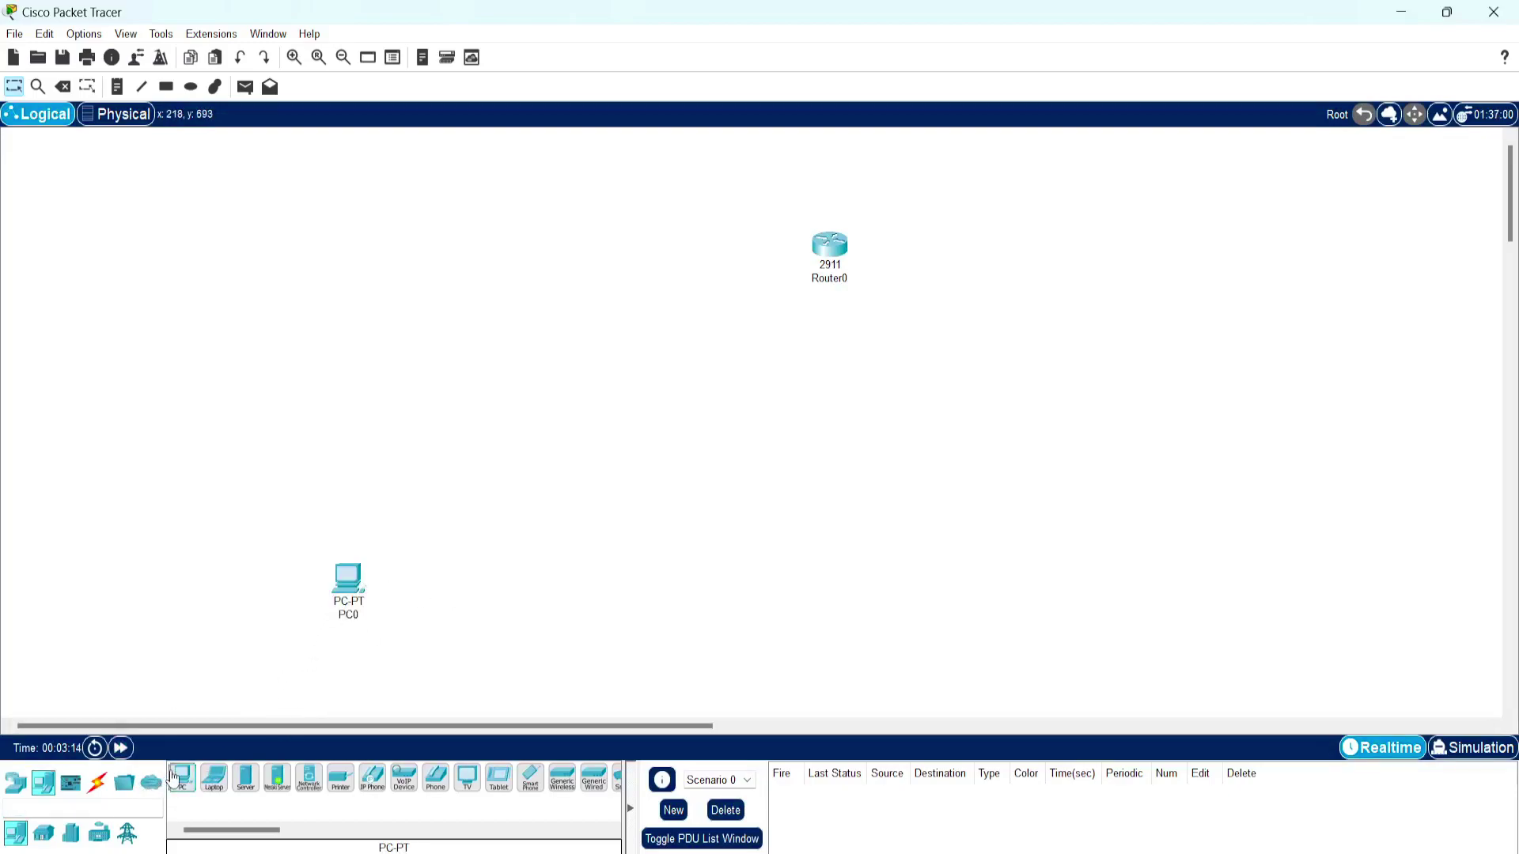
click(486, 585)
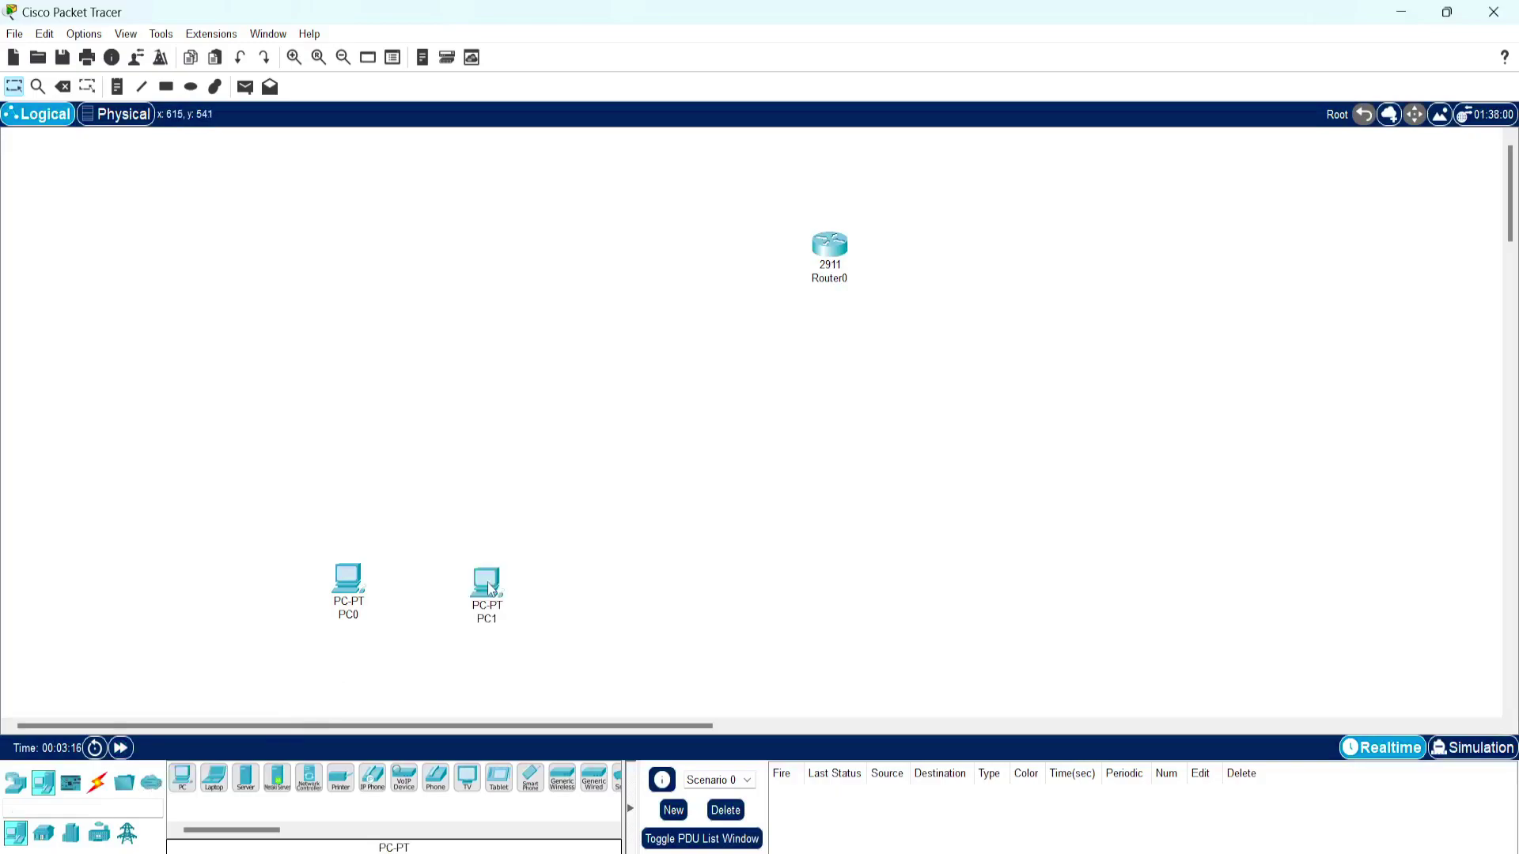
Add a 2960 switch west of the router and spread the switch, router and two PCs apart.
click(15, 784)
click(43, 833)
click(181, 780)
click(440, 293)
drag(829, 247, 958, 277)
drag(439, 289, 502, 275)
drag(348, 577, 301, 557)
drag(486, 583, 542, 532)
Add a server east of the router at about the same height.
click(43, 783)
click(245, 778)
click(1238, 273)
Cable PC0 and PC1 to the 2960 switch with automatically chosen connections.
click(98, 784)
click(182, 777)
click(300, 558)
click(499, 294)
click(182, 778)
click(543, 532)
click(507, 279)
Cable the router to Server0 and the switch to the router with automatically chosen connections.
click(182, 778)
click(957, 275)
click(1238, 273)
click(182, 778)
click(503, 276)
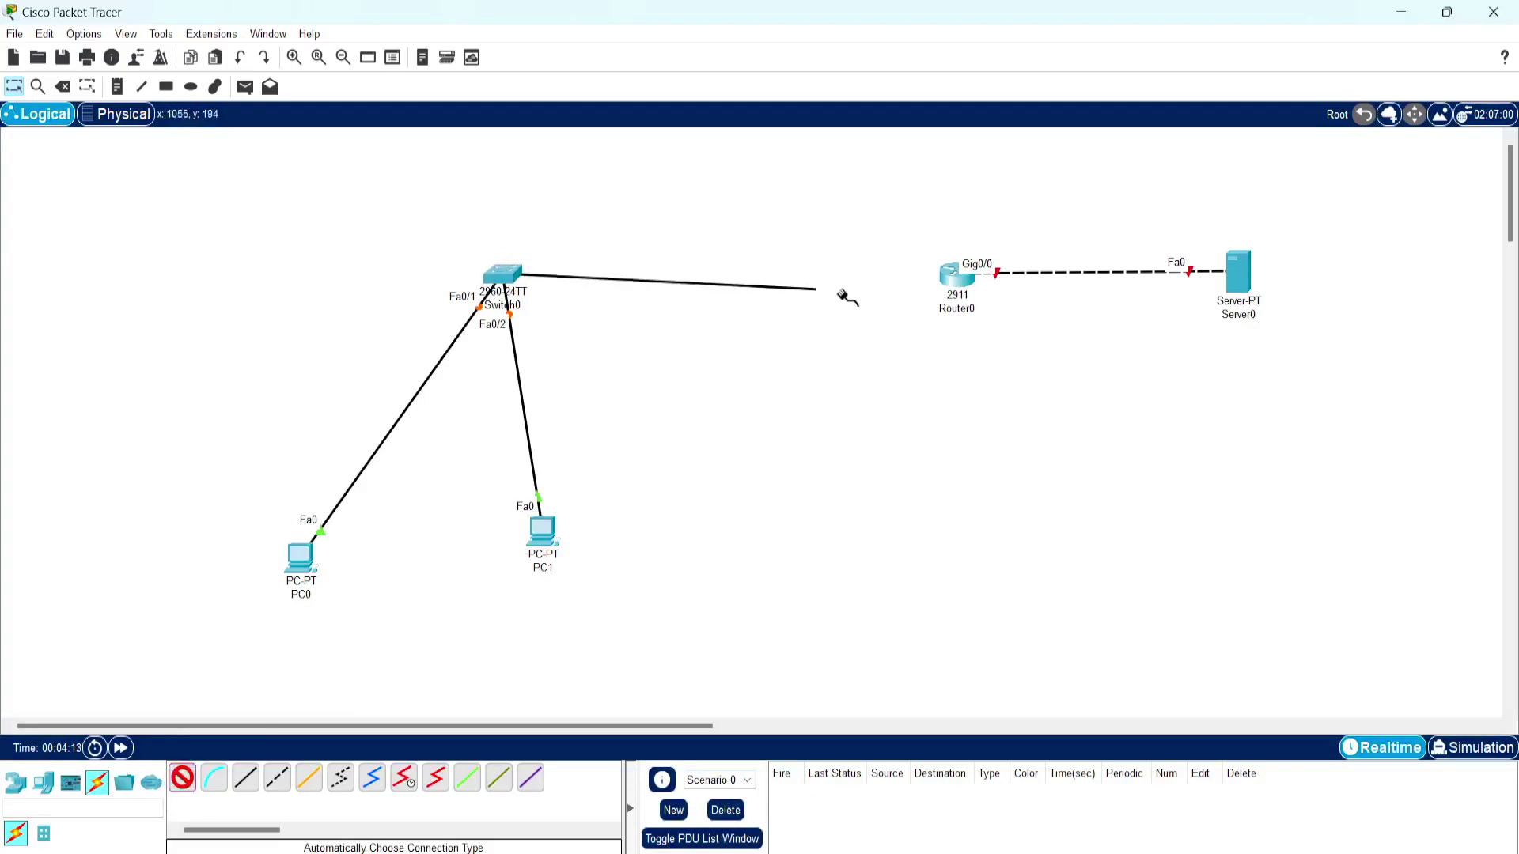
click(955, 276)
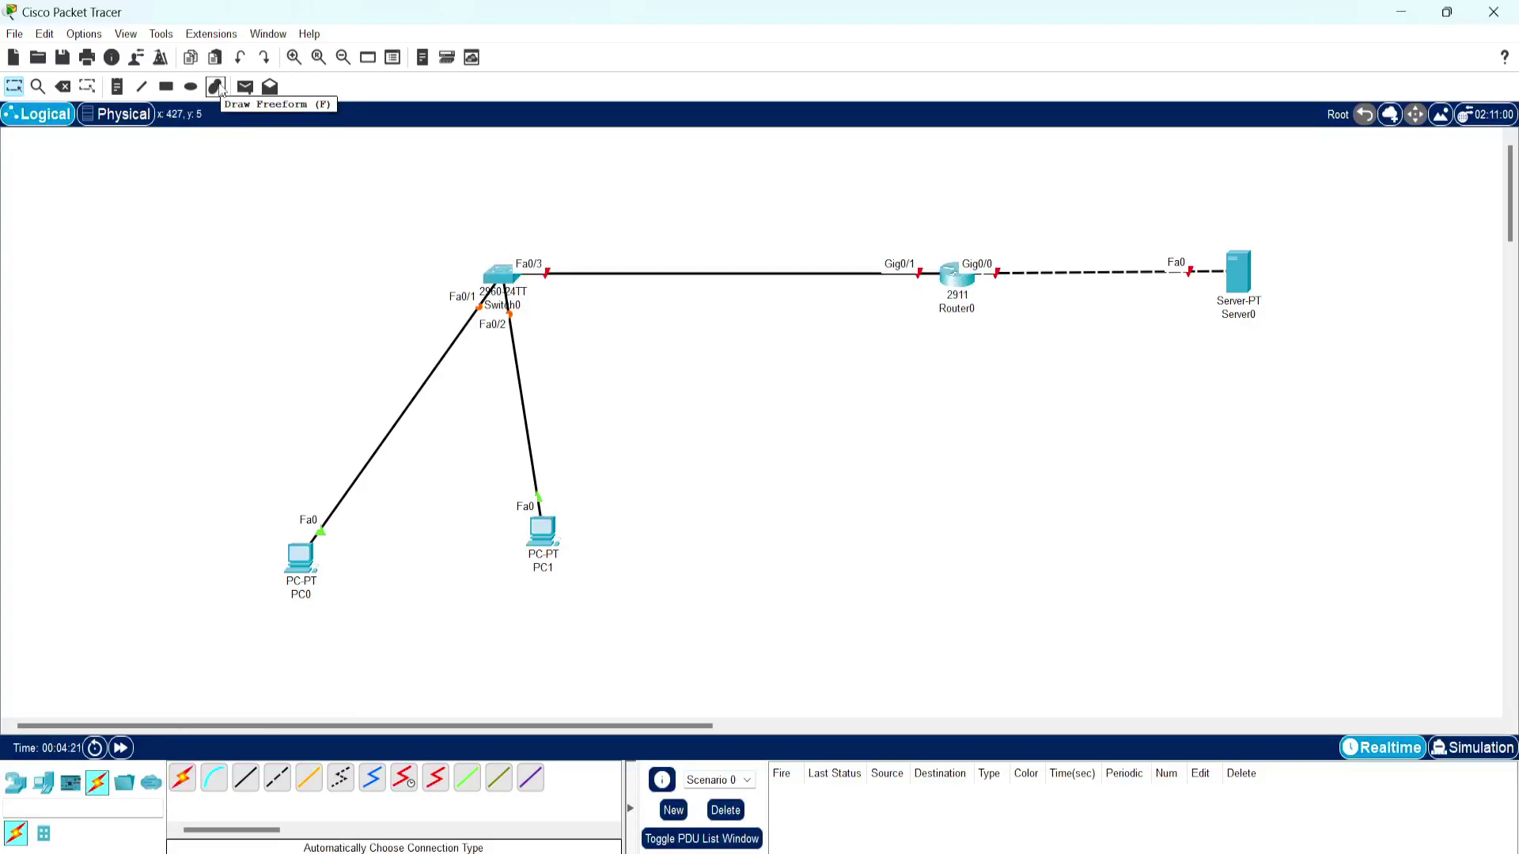
Draw two unfilled rectangles, one beneath the PCs and one beneath Server0.
click(166, 87)
drag(330, 611, 562, 652)
drag(1187, 332, 1347, 370)
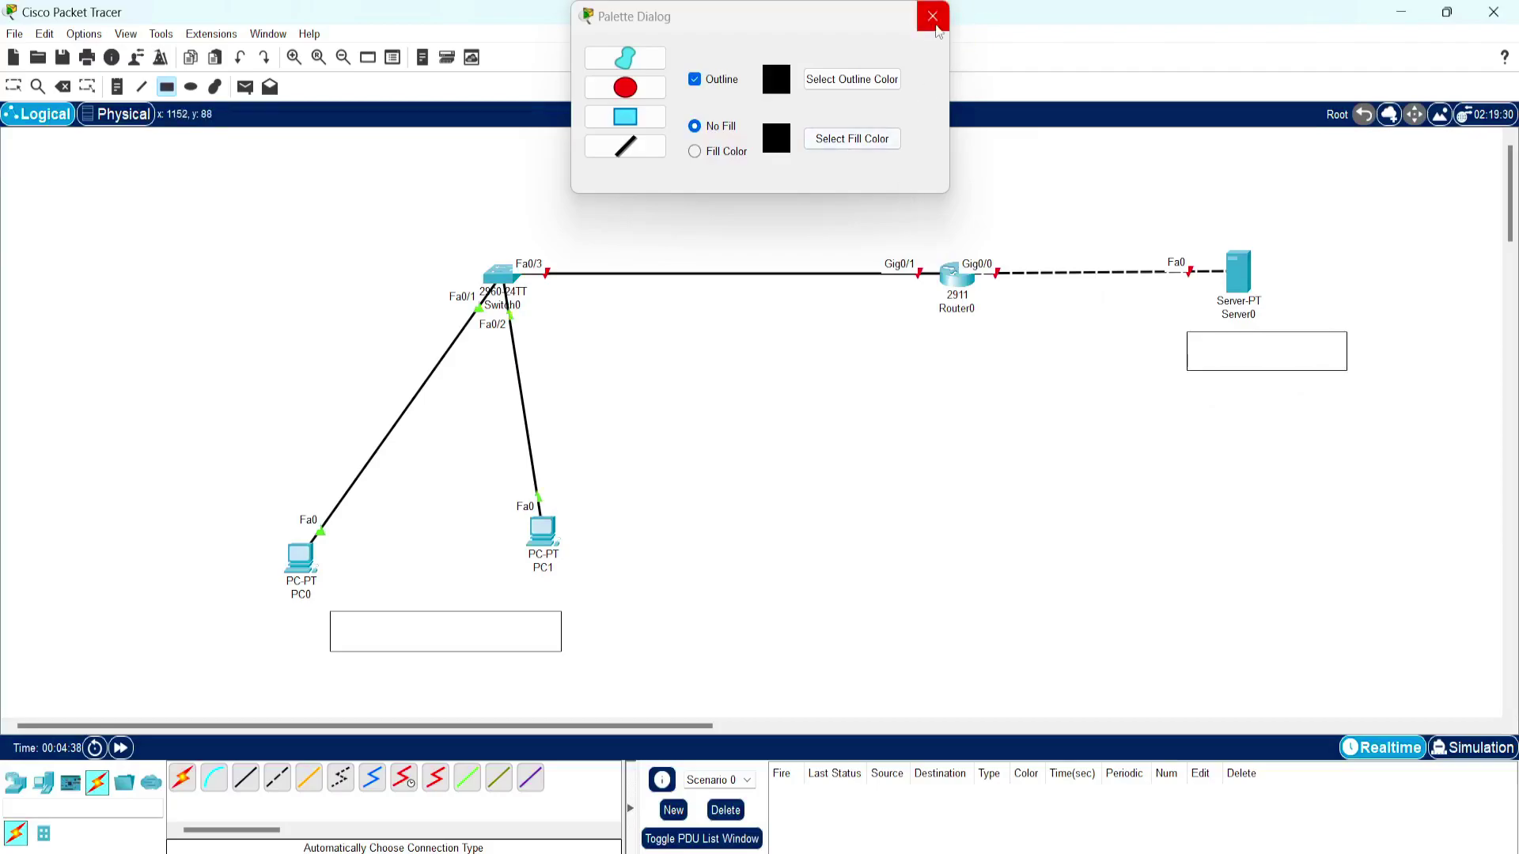
click(939, 18)
click(17, 87)
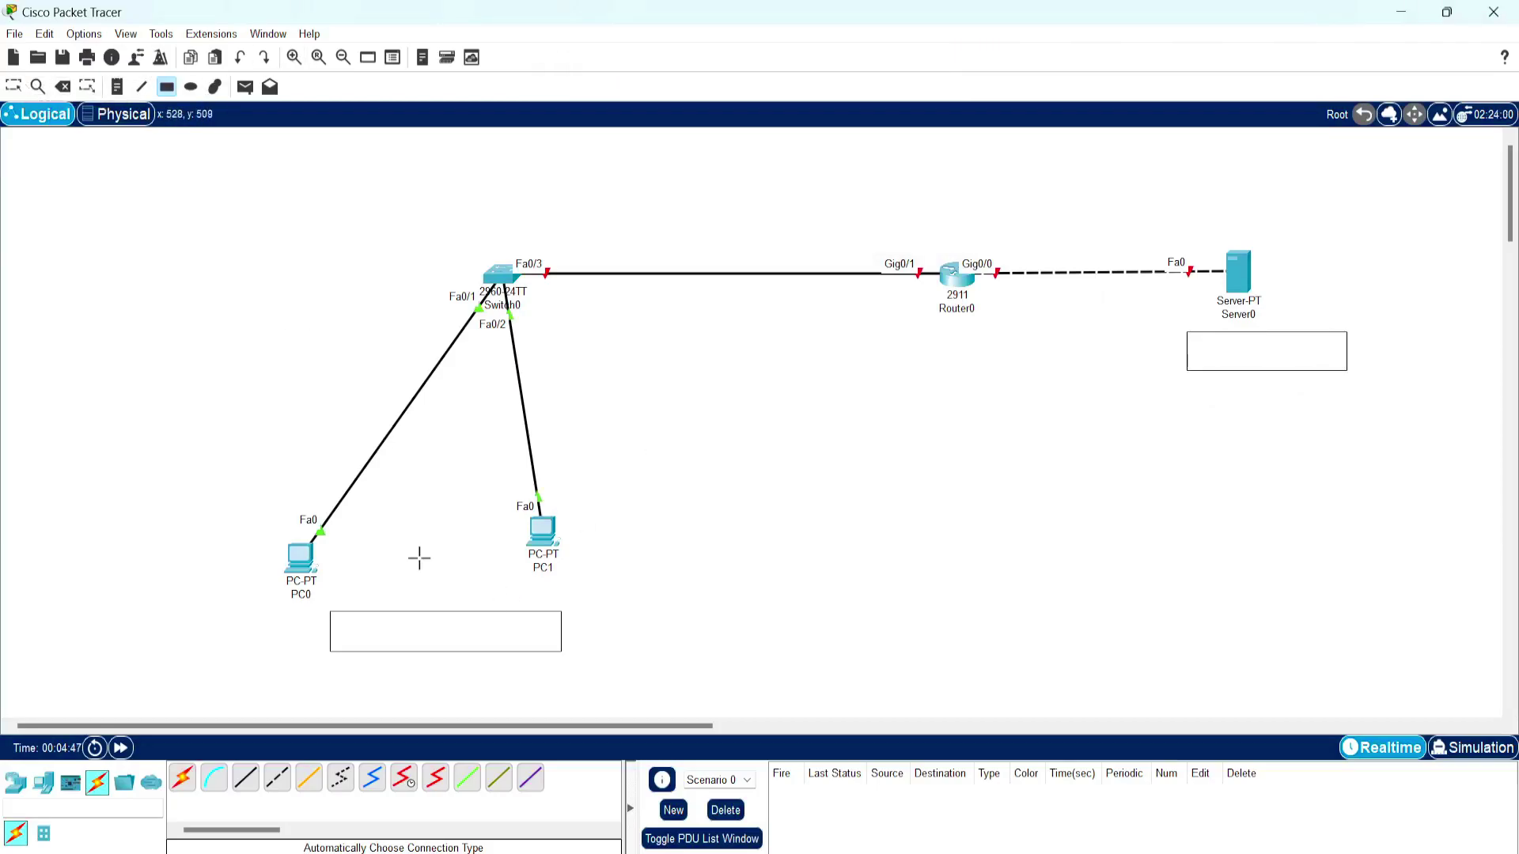
Label the rectangle beneath the PCs 198.168.1.1 and the one beneath Server0 198.168.2.1.
click(431, 627)
key(Escape)
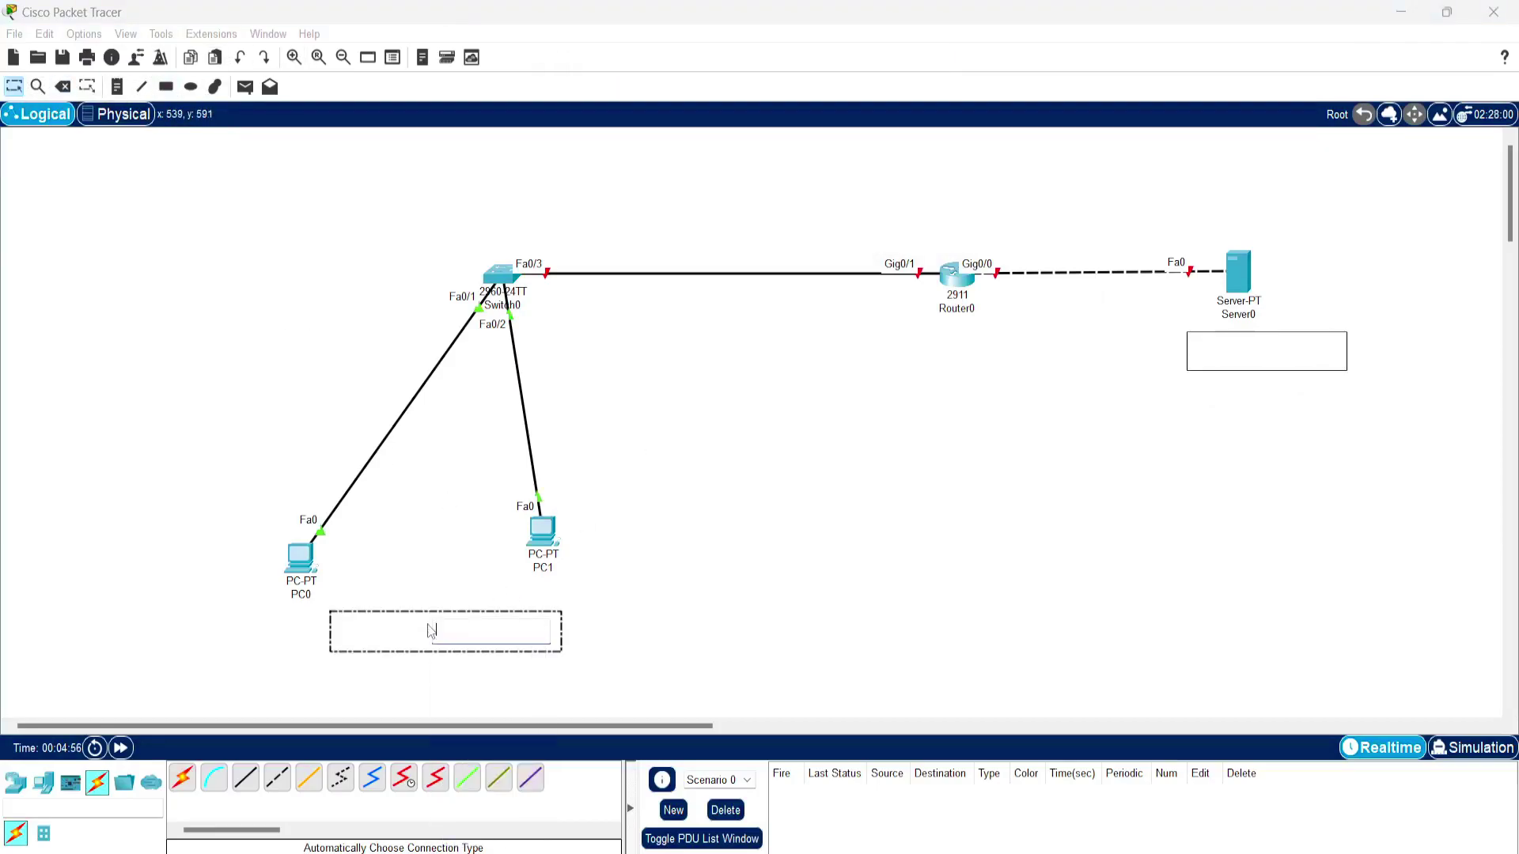
text(198.168.1.1)
click(1246, 352)
text(198.168.2.)
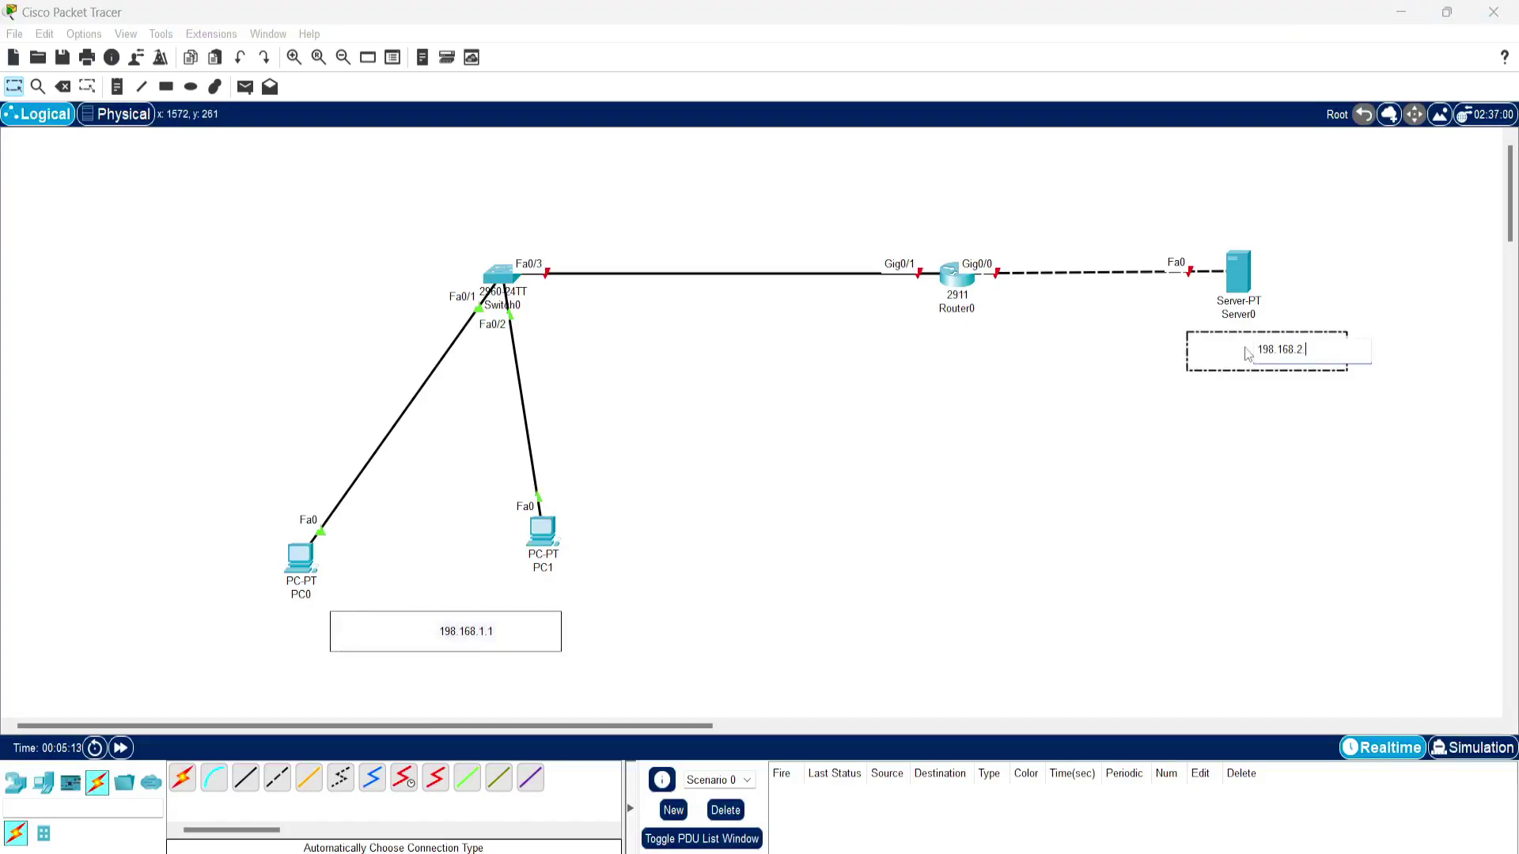
click(1280, 350)
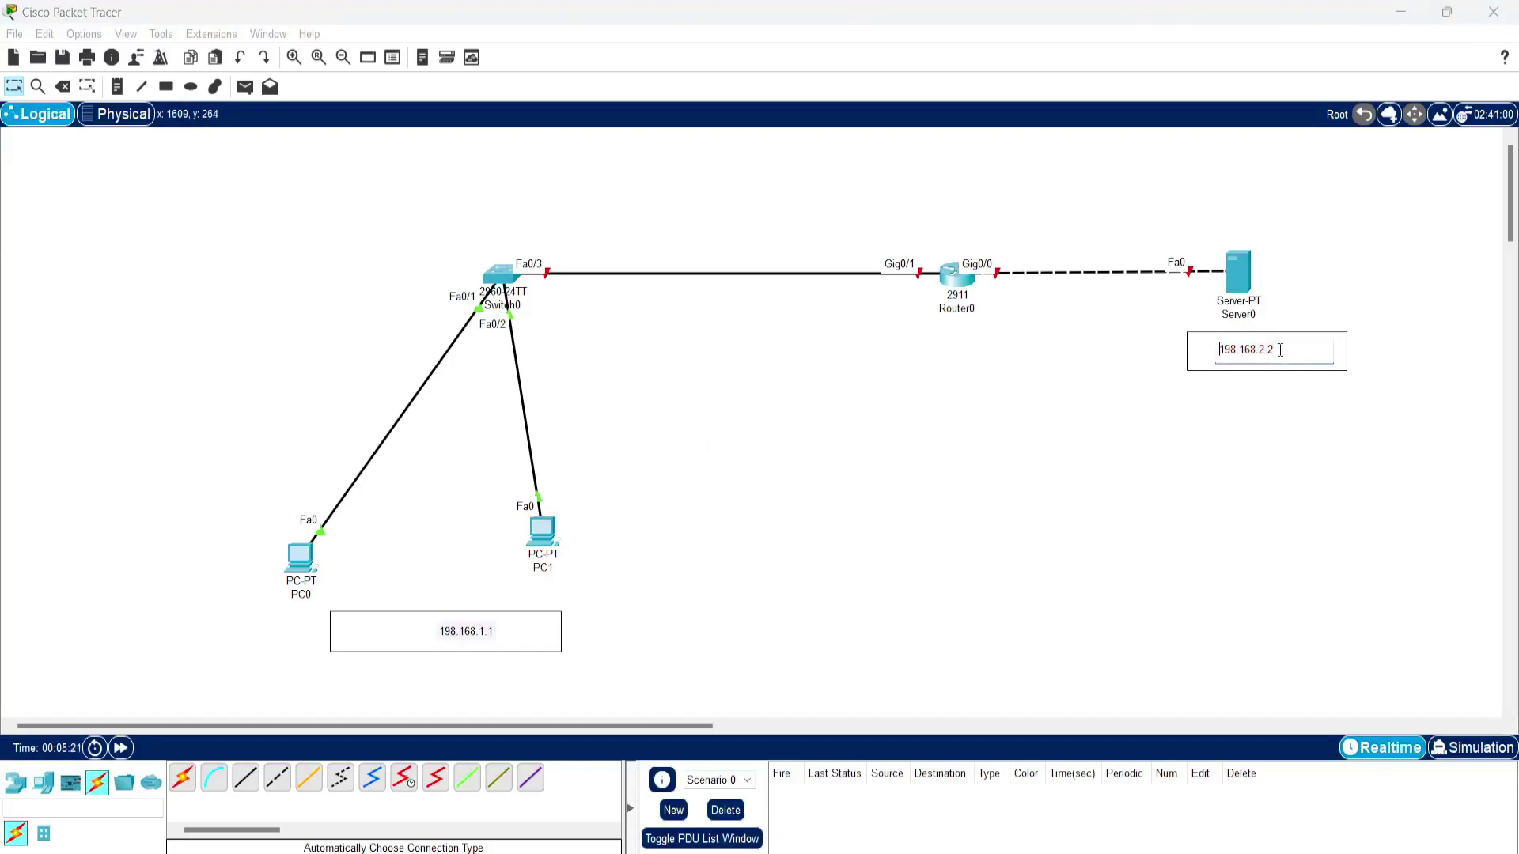
Add the notes 198.168.1.1 beside the router's Gig0/1 port and 198.168.2.1 beside its Gig0/0 port.
key(n)
click(878, 245)
text(19)
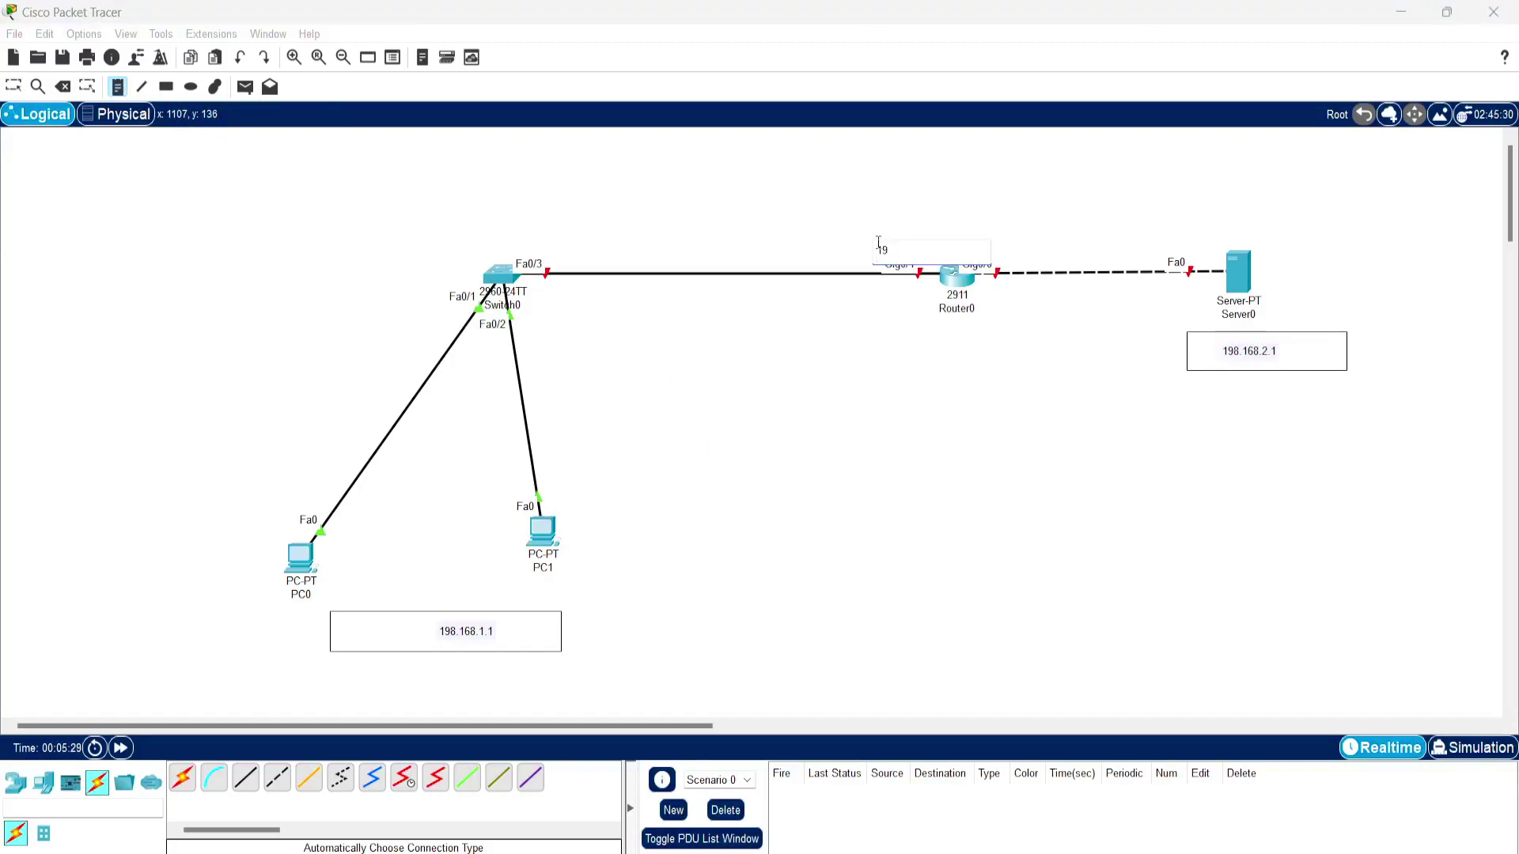
click(1018, 296)
text(198.168.1.)
key(Escape)
drag(905, 251, 898, 295)
drag(1055, 299, 1010, 242)
Add address notes beside the PCs: 198.168.1.2 for PC0 and 198.168.1.3 for PC1.
key(n)
click(229, 554)
text(198.168.1.1)
click(583, 537)
text(198.168.1.1)
key(BackSpace)
key(BackSpace)
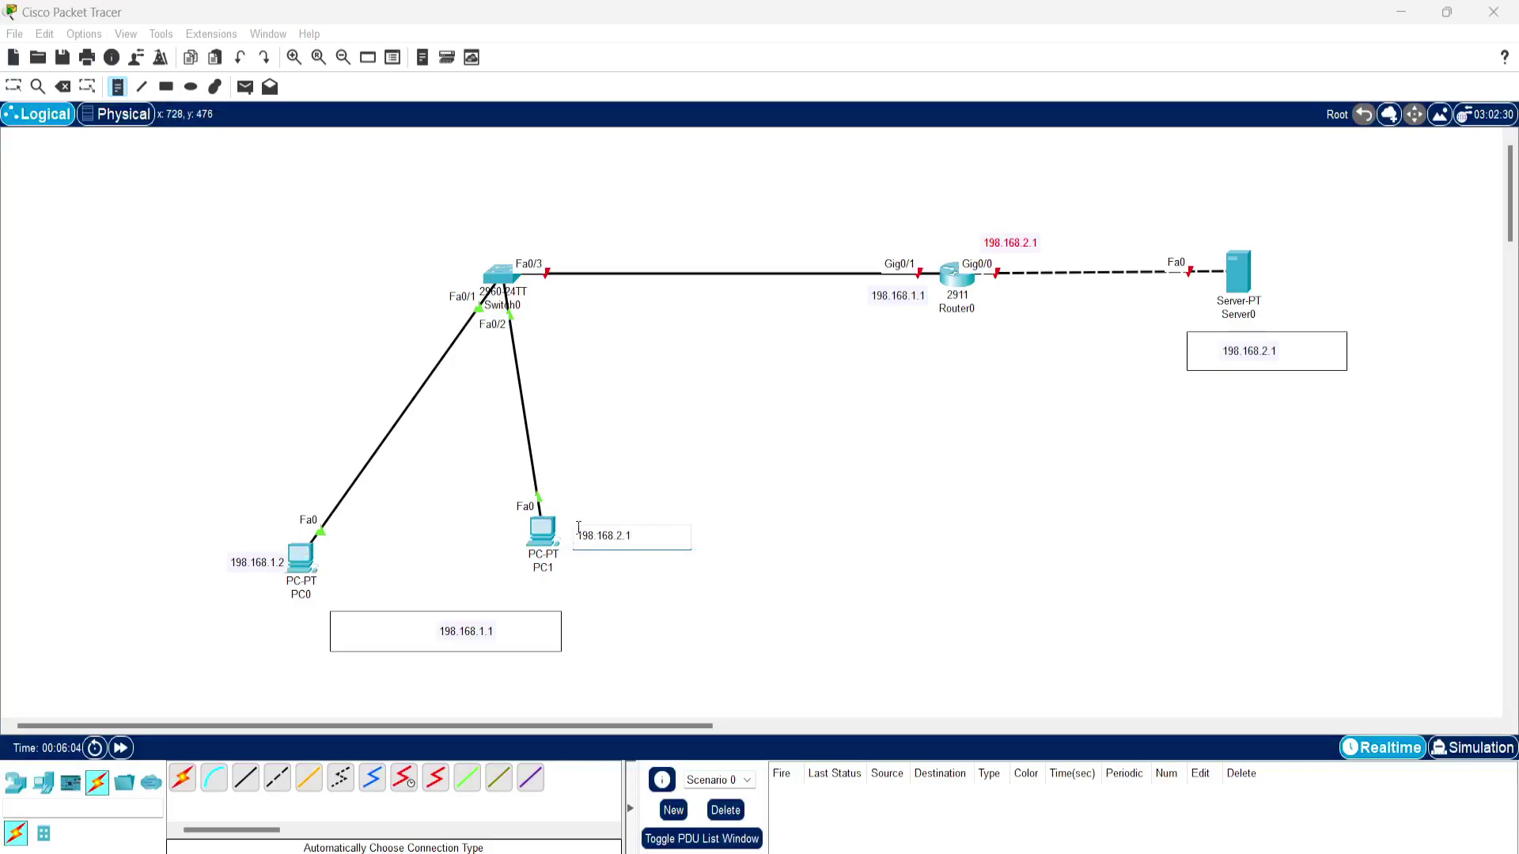
key(BackSpace)
click(716, 546)
key(Escape)
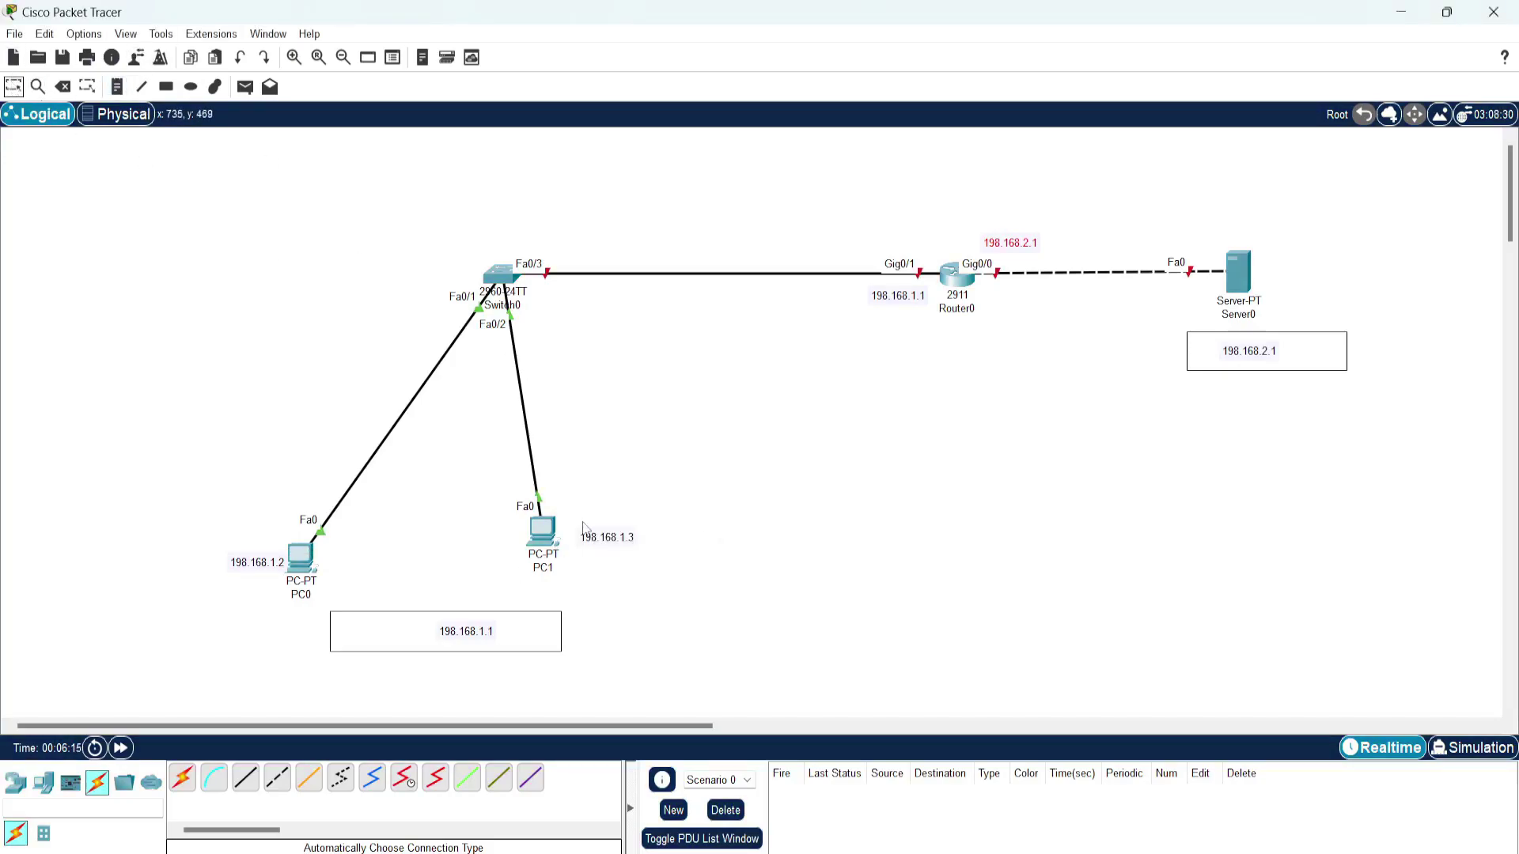
Configure PC0 with static IPv4 address 198.168.1.2, subnet mask 255.255.255.0 and default gateway 198.168.1.1.
click(301, 557)
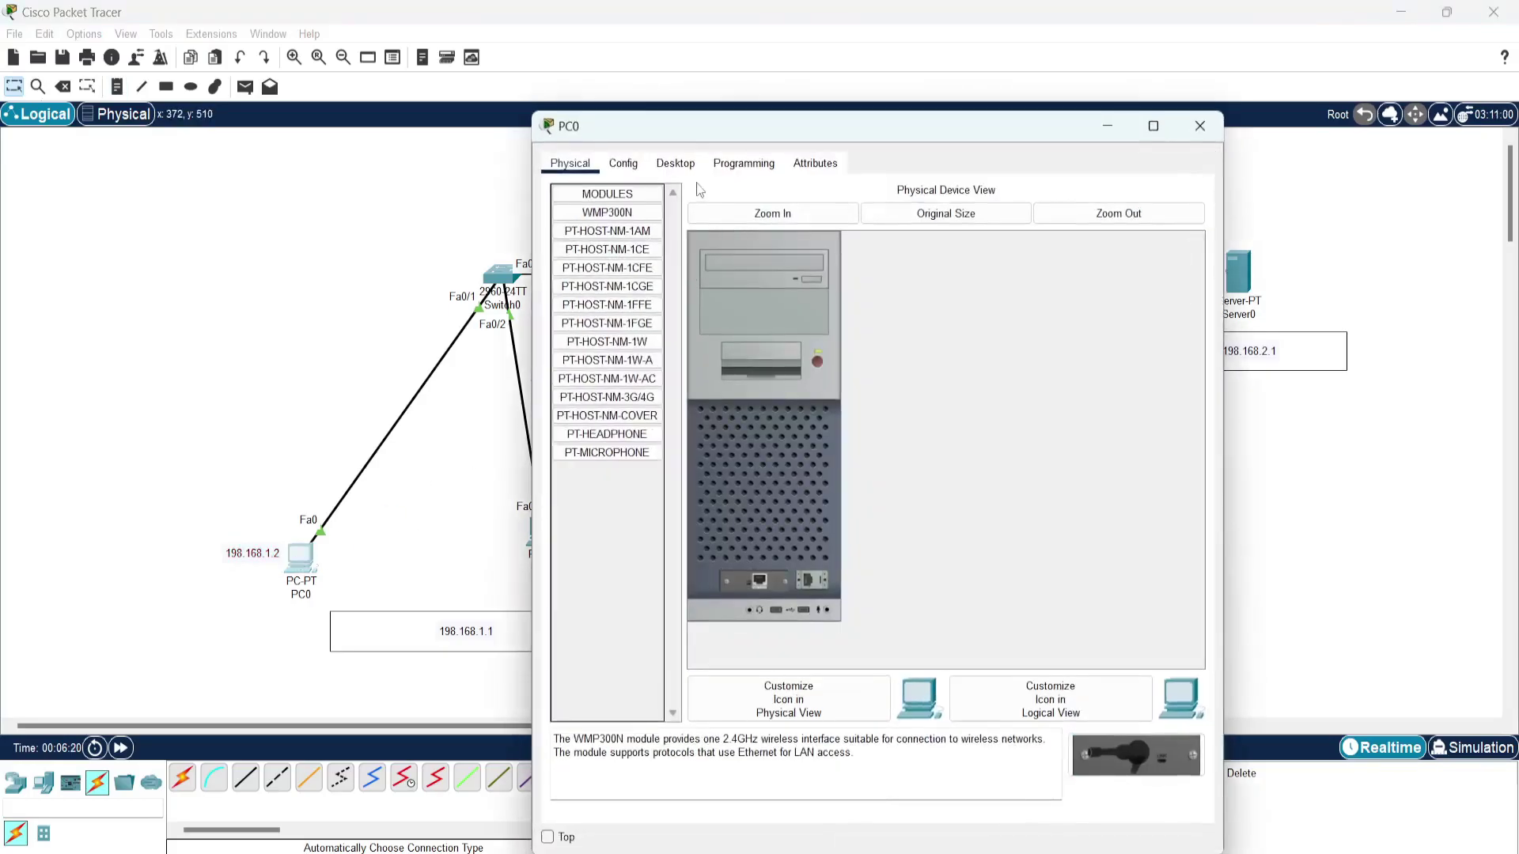
click(675, 163)
click(589, 226)
text(198.168.1.1)
key(Tab)
key(Tab)
text(198.168.1.1)
click(1204, 136)
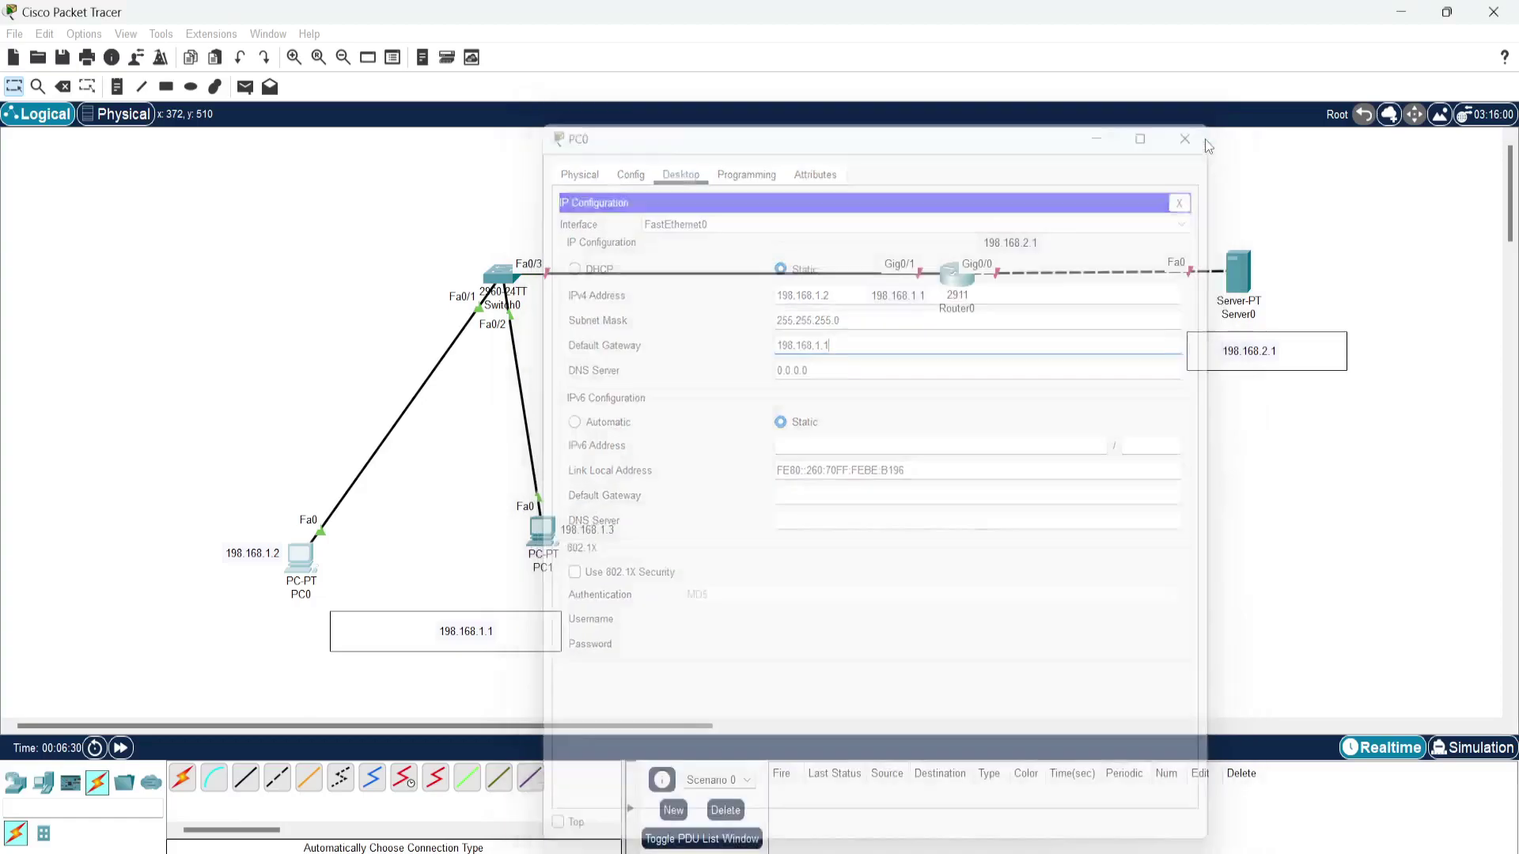
Configure PC1 with static IPv4 address 198.168.1.3, subnet mask 255.255.255.0 and default gateway 198.168.1.1.
click(542, 528)
click(610, 288)
click(808, 346)
text(198.168.1.3)
key(Tab)
key(Tab)
text(198.168.1.1)
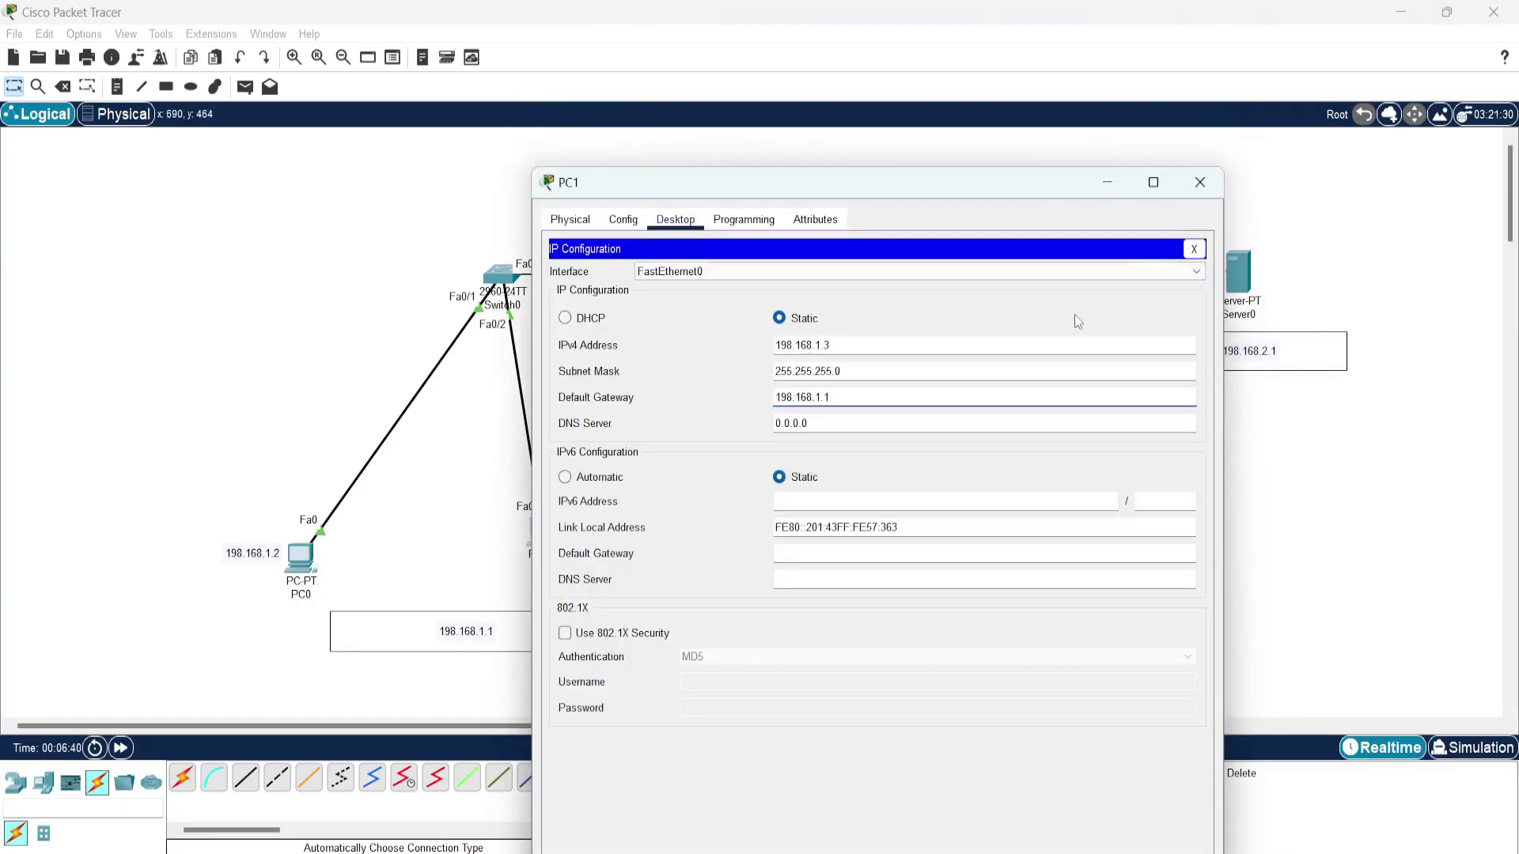
click(1200, 182)
Configure Server0 with static IPv4 address 198.168.2.2 and subnet mask 255.255.255.0, and enter its default gateway.
click(1238, 272)
click(676, 163)
click(733, 163)
click(624, 277)
click(845, 266)
text(198.168.1.1)
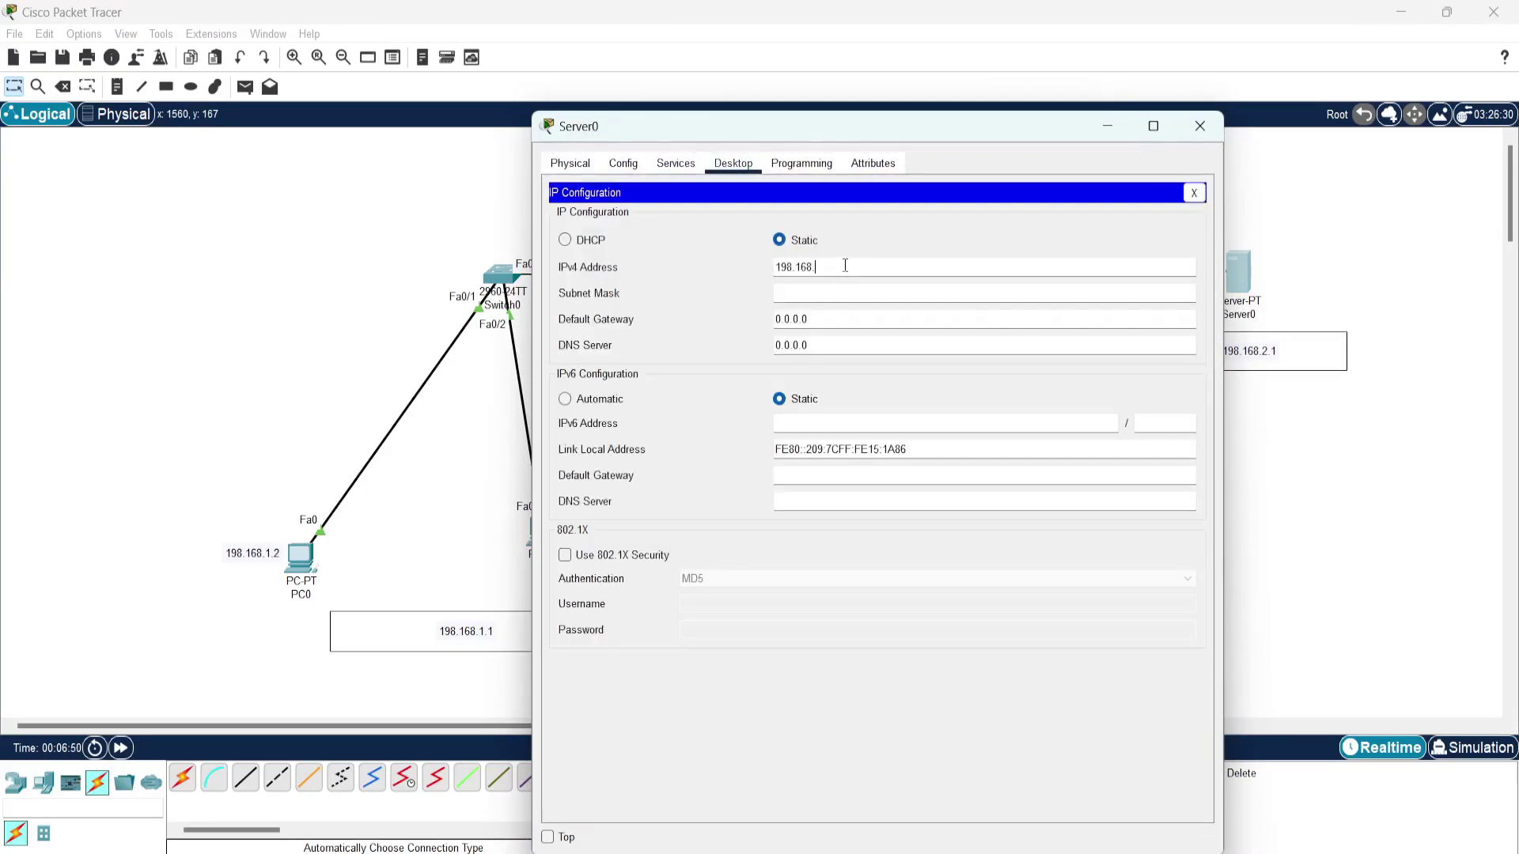
key(Tab)
key(Tab)
text(198.168.1.1)
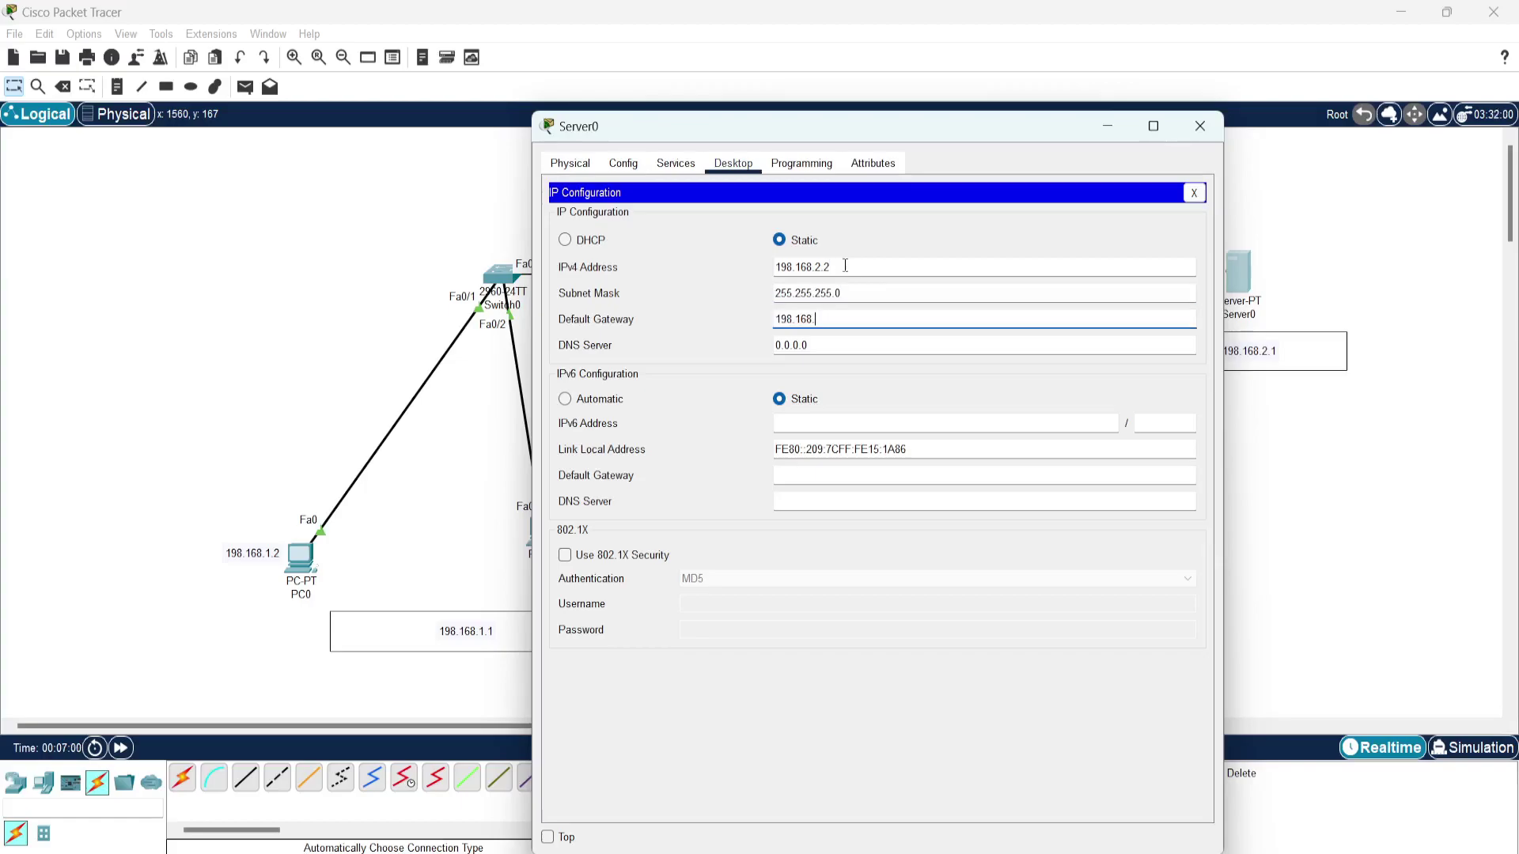
click(1200, 126)
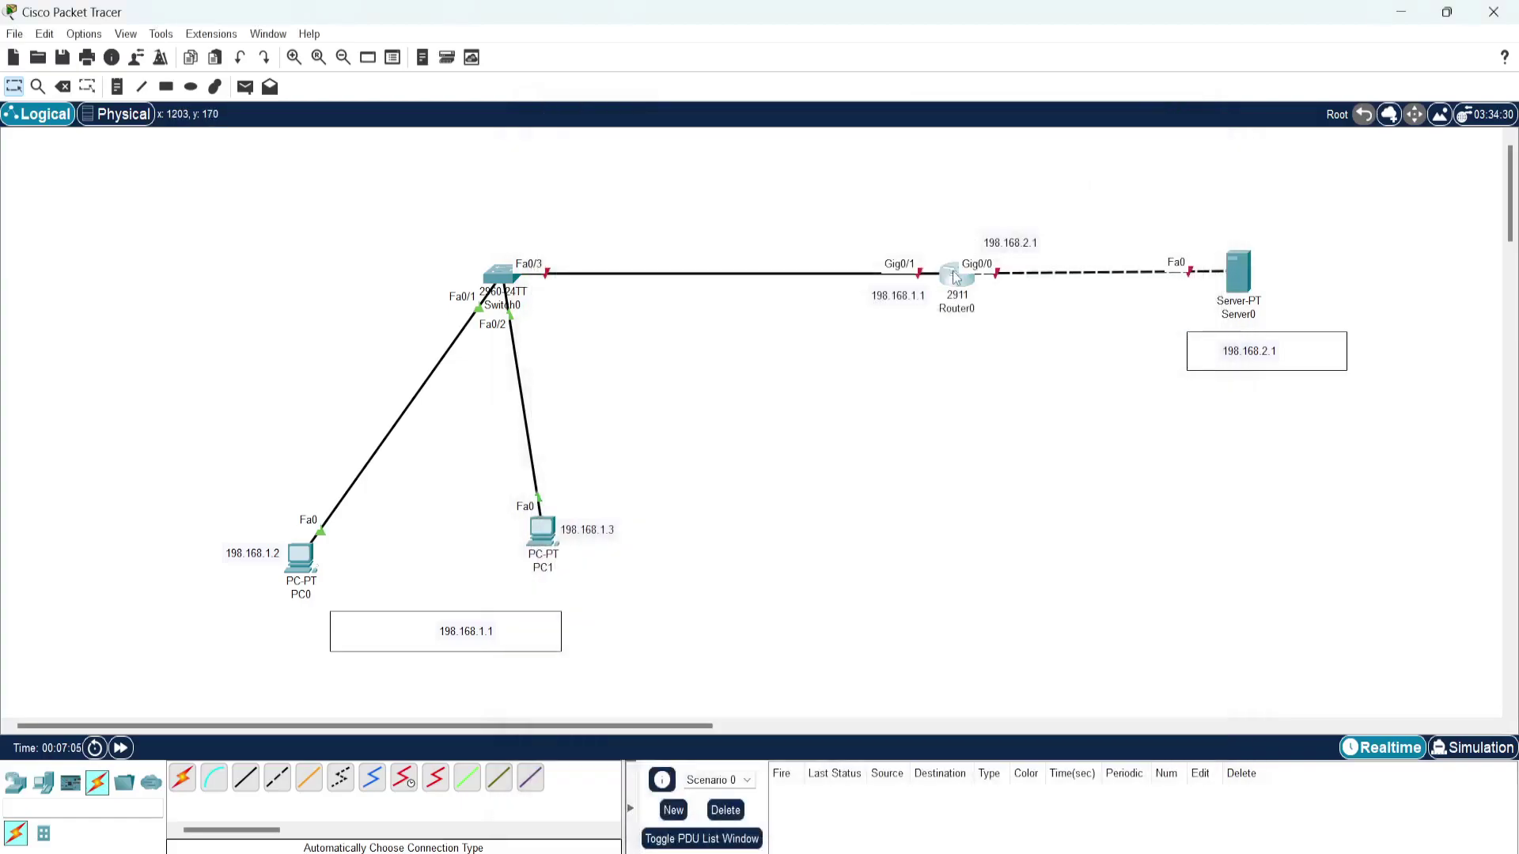
Turn on the router's GigabitEthernet0/0 port and give it IPv4 address 198.168.2.1 with mask 255.255.255.0.
click(957, 279)
click(623, 162)
click(607, 361)
click(1176, 222)
click(1089, 316)
text(198.168.1.1)
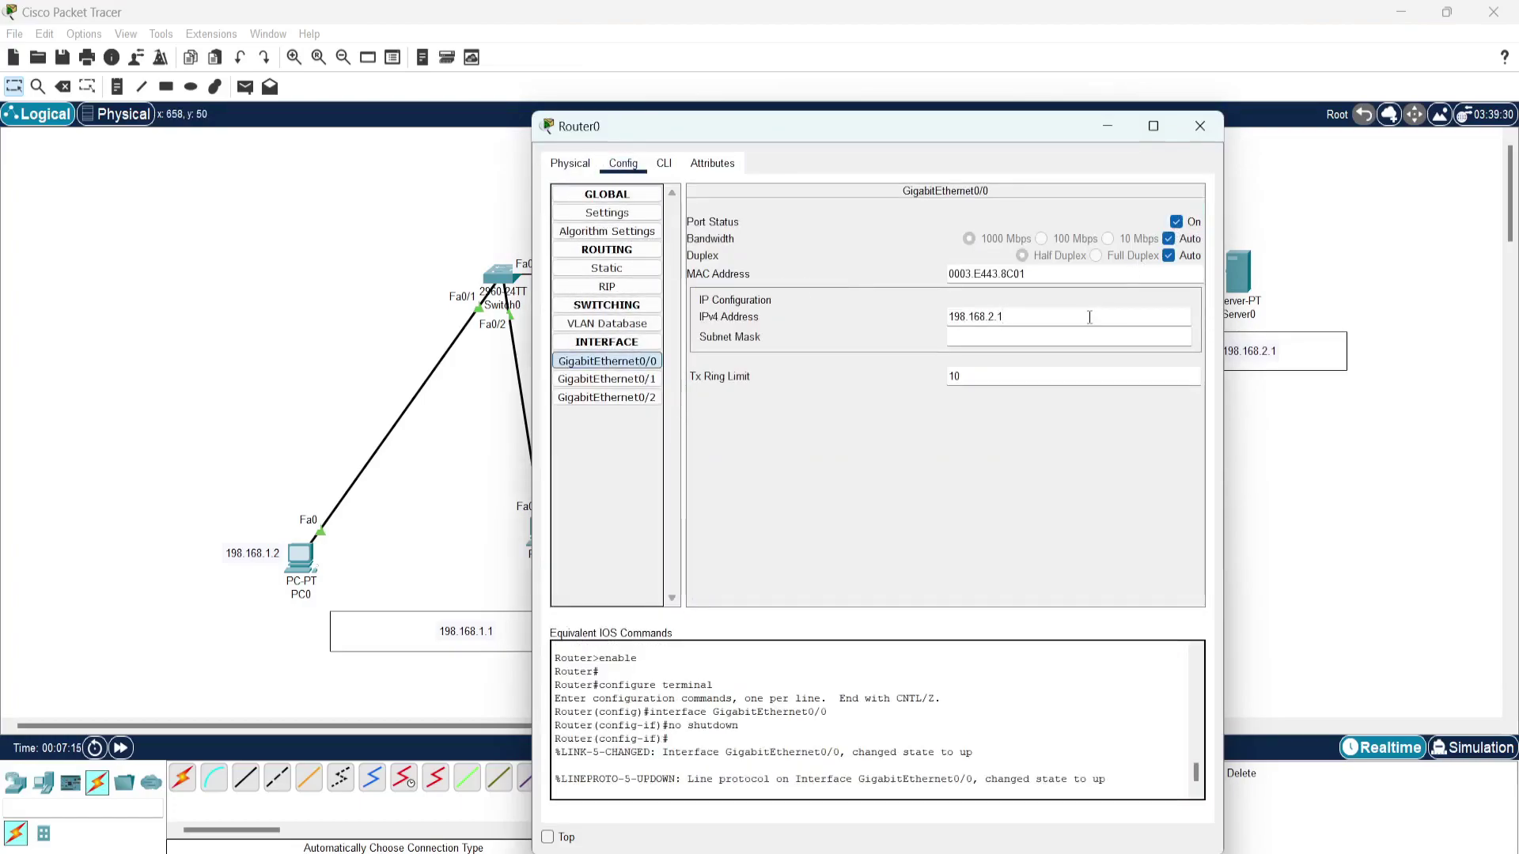
click(1092, 334)
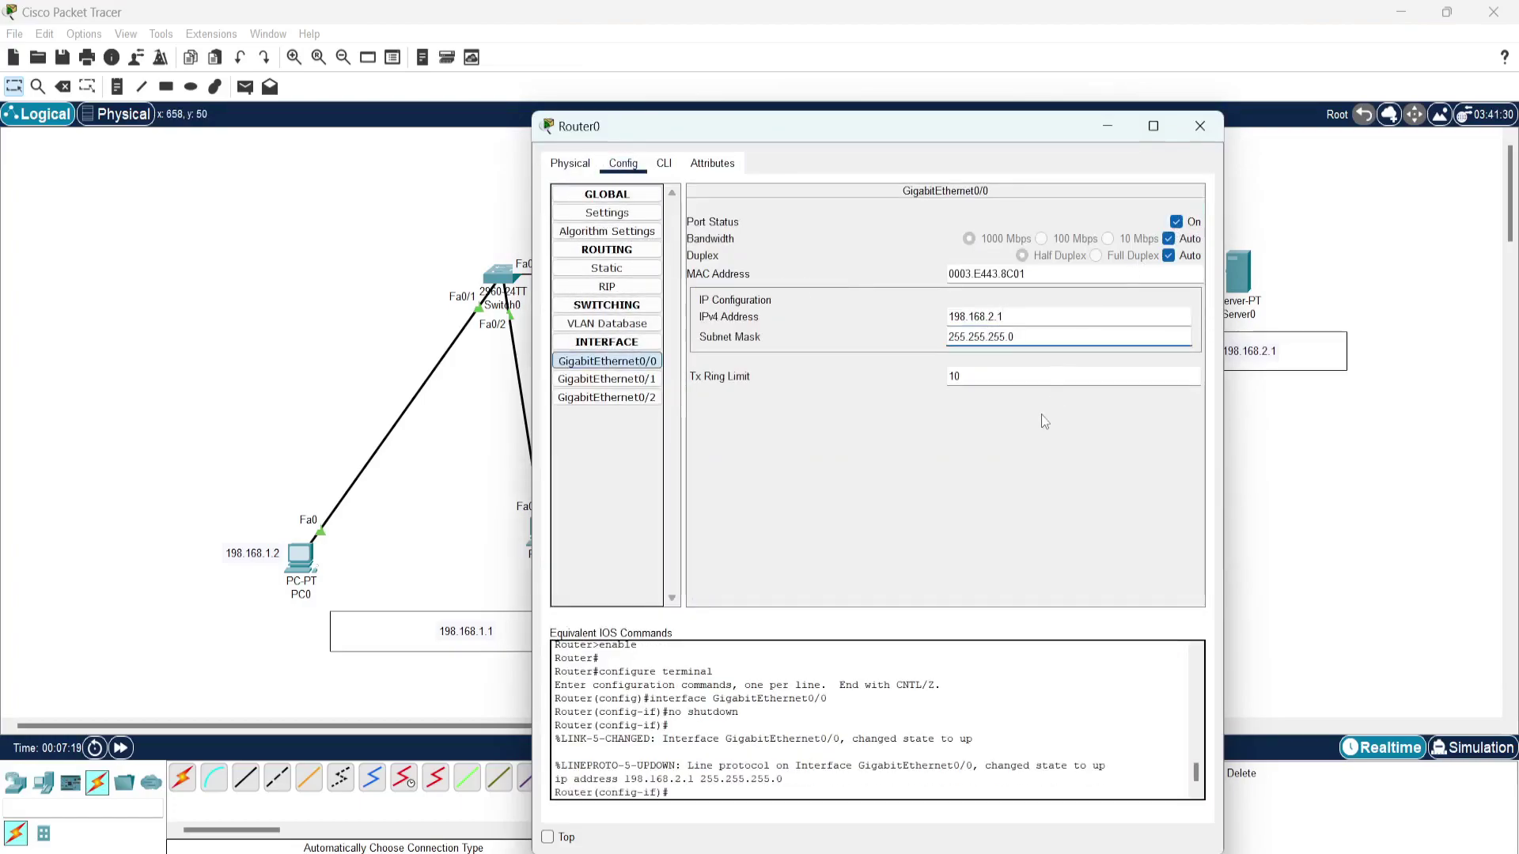
click(1200, 126)
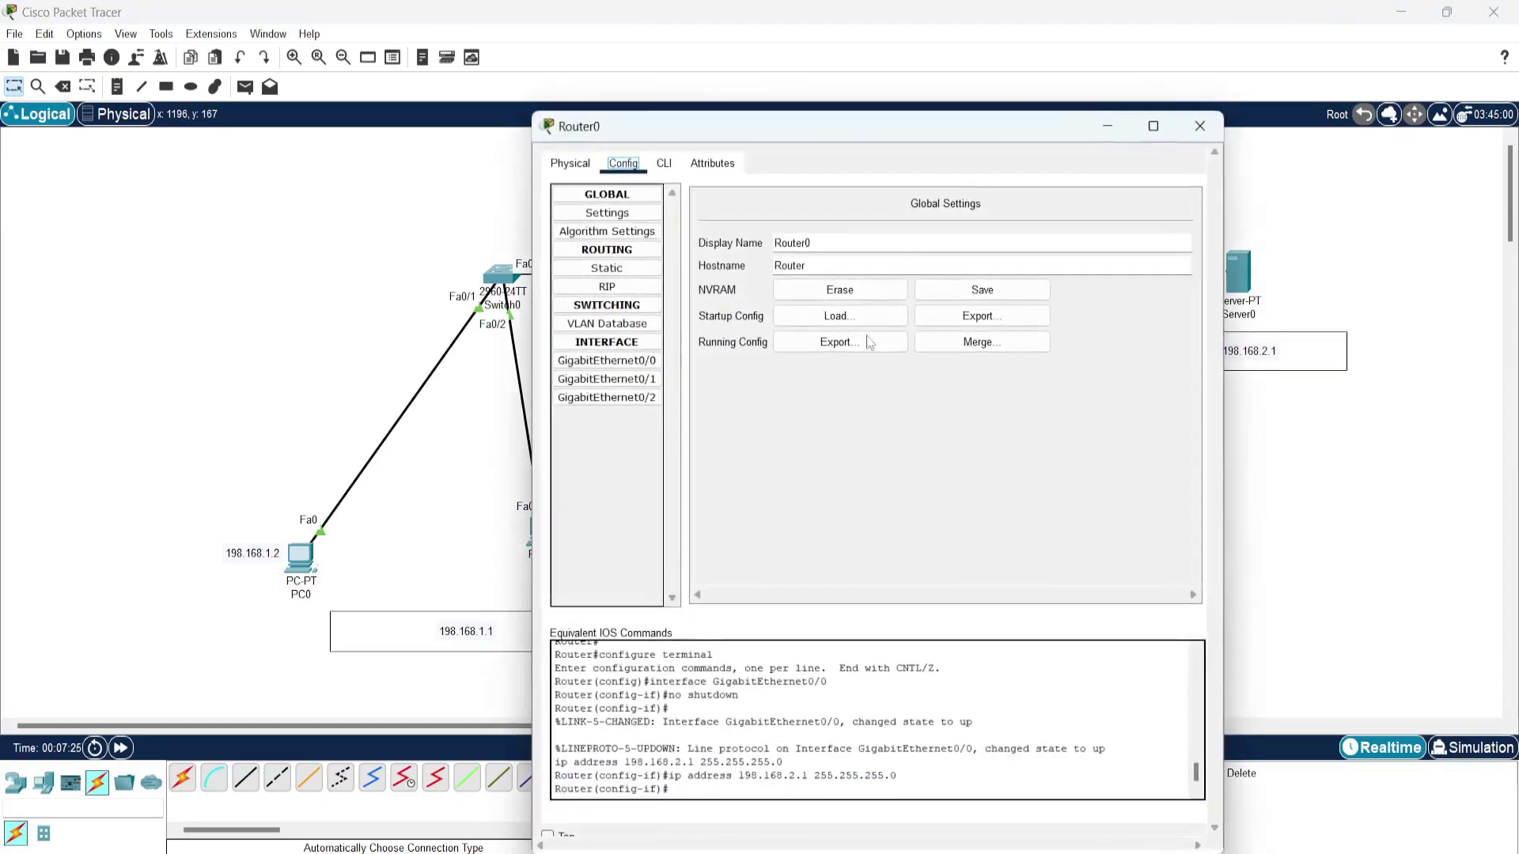
Turn on the router's GigabitEthernet0/1 port and give it IPv4 address 198.168.1.1 with mask 255.255.255.0.
click(607, 361)
click(607, 379)
click(1176, 221)
click(1084, 316)
text(198.168.1.1)
click(1085, 337)
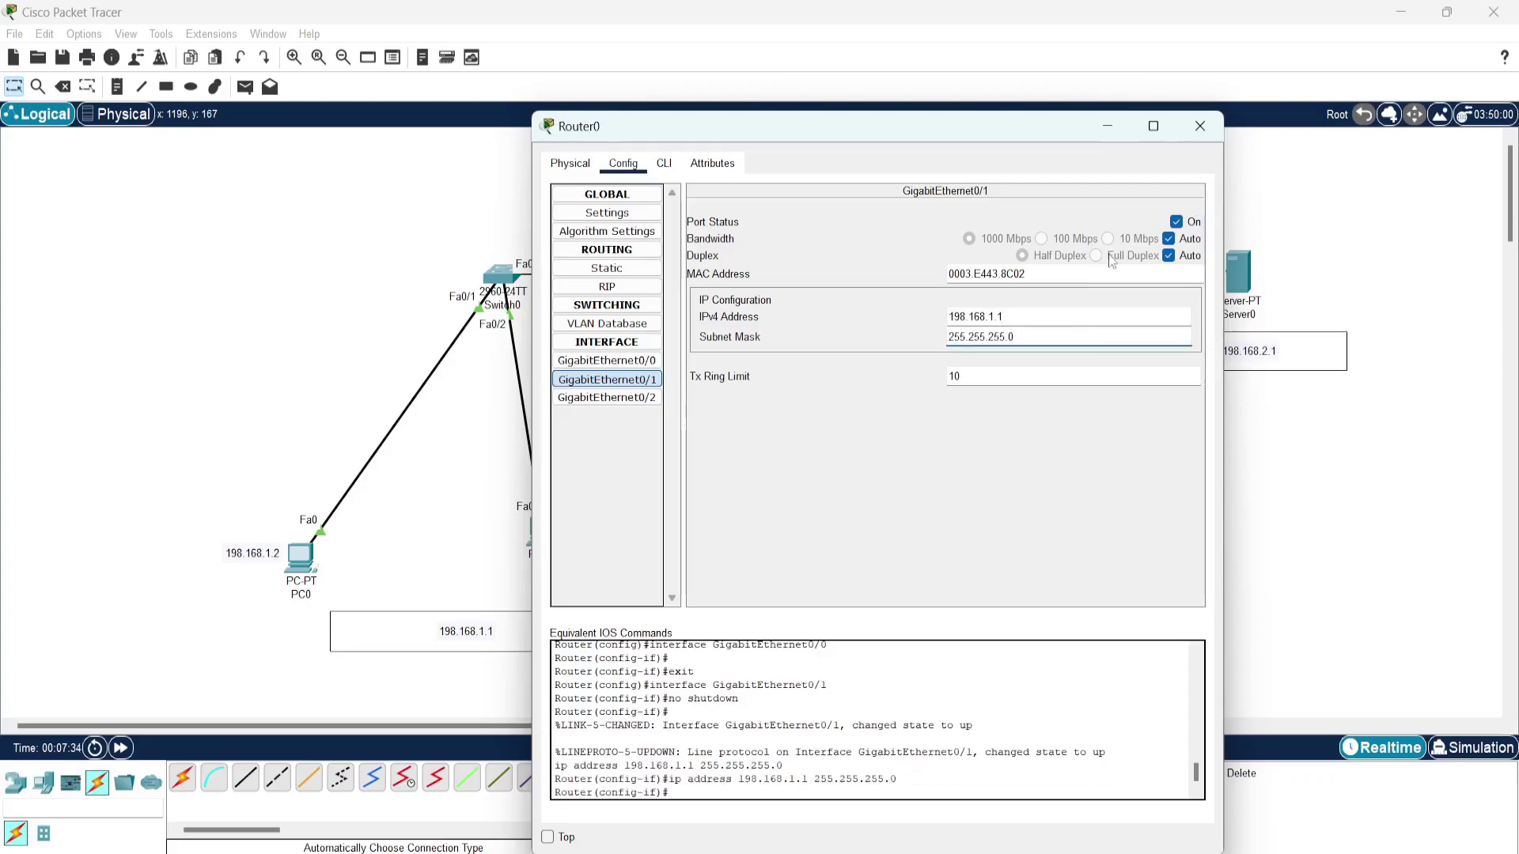
click(1207, 128)
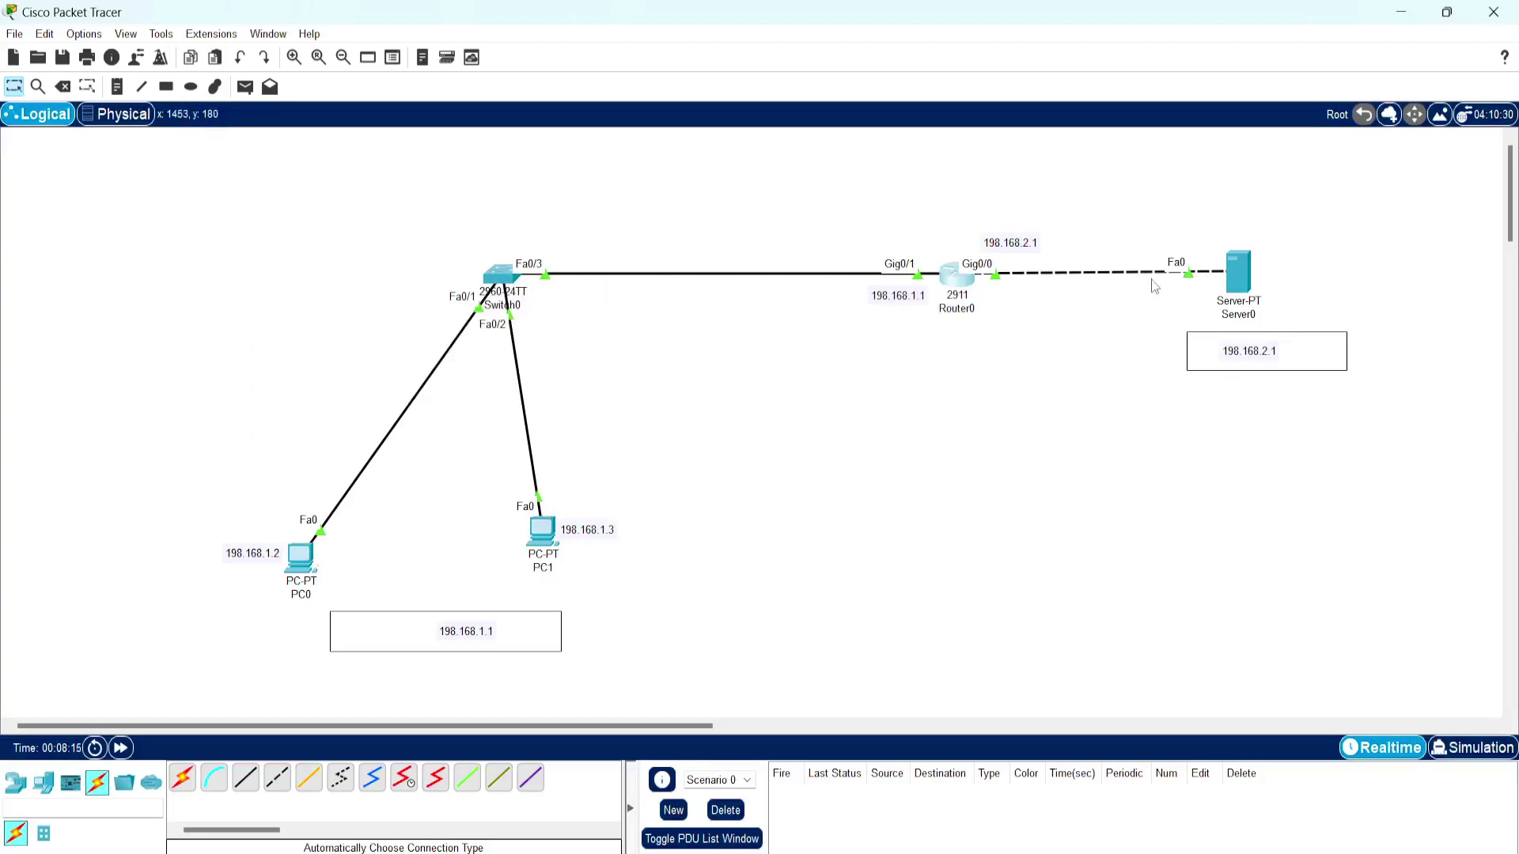
Open Server0's FTP service settings and move the window aside to view the topology alongside it.
click(1239, 272)
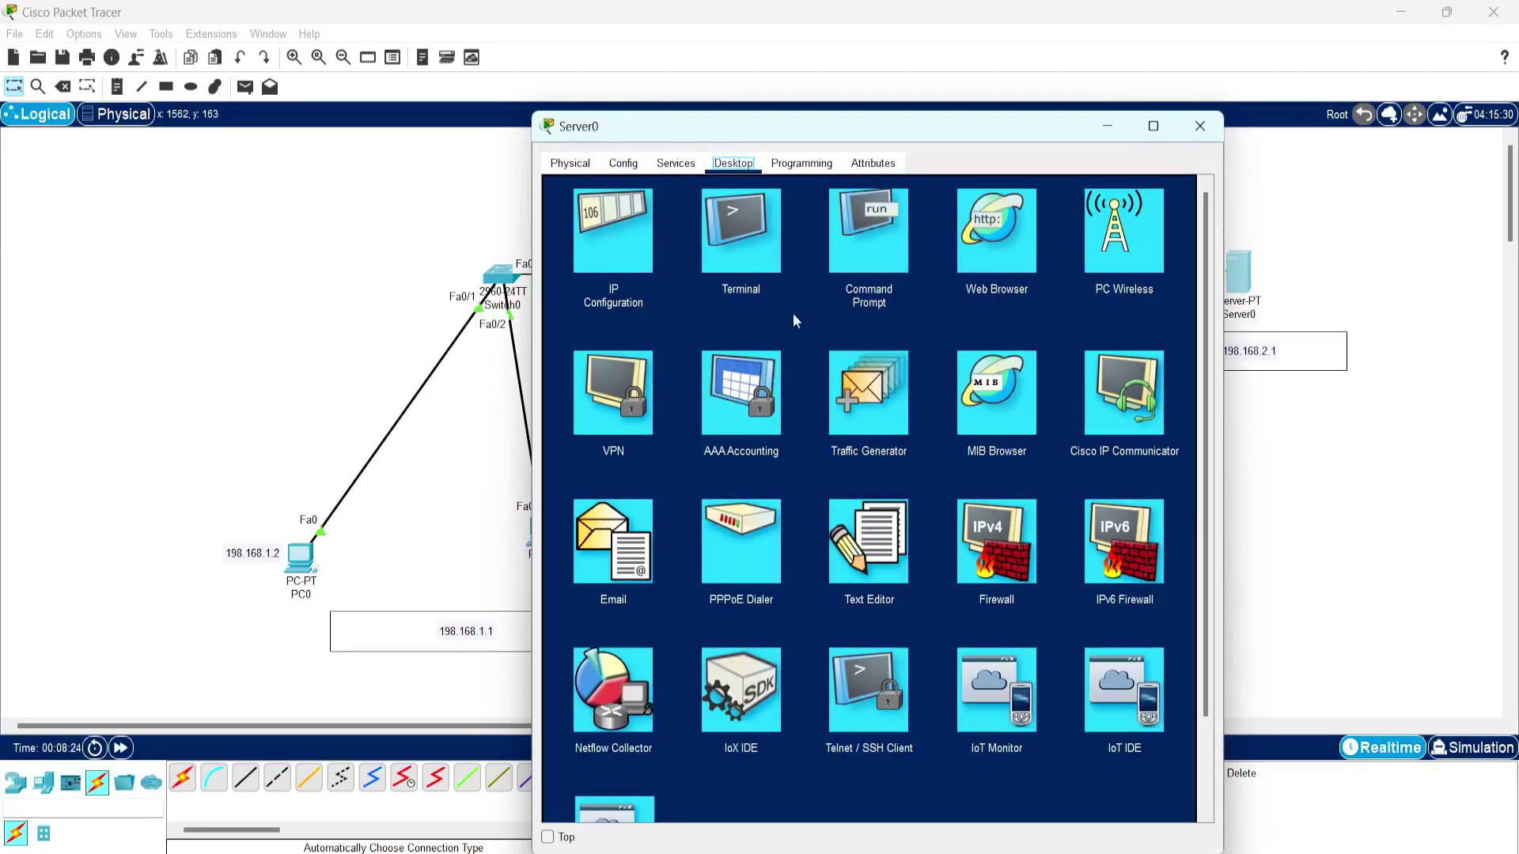
click(682, 165)
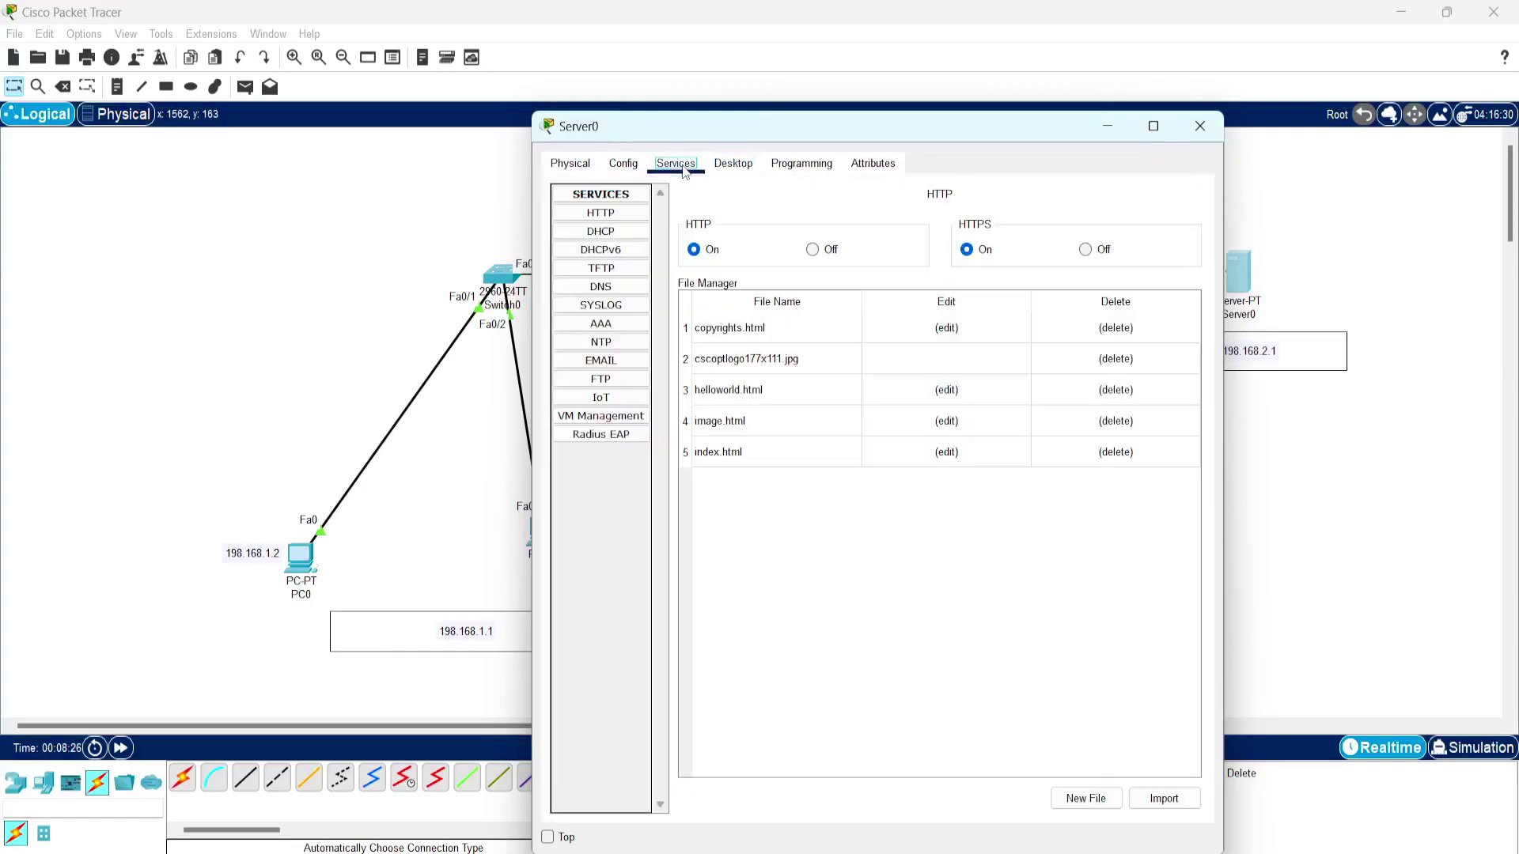
click(601, 381)
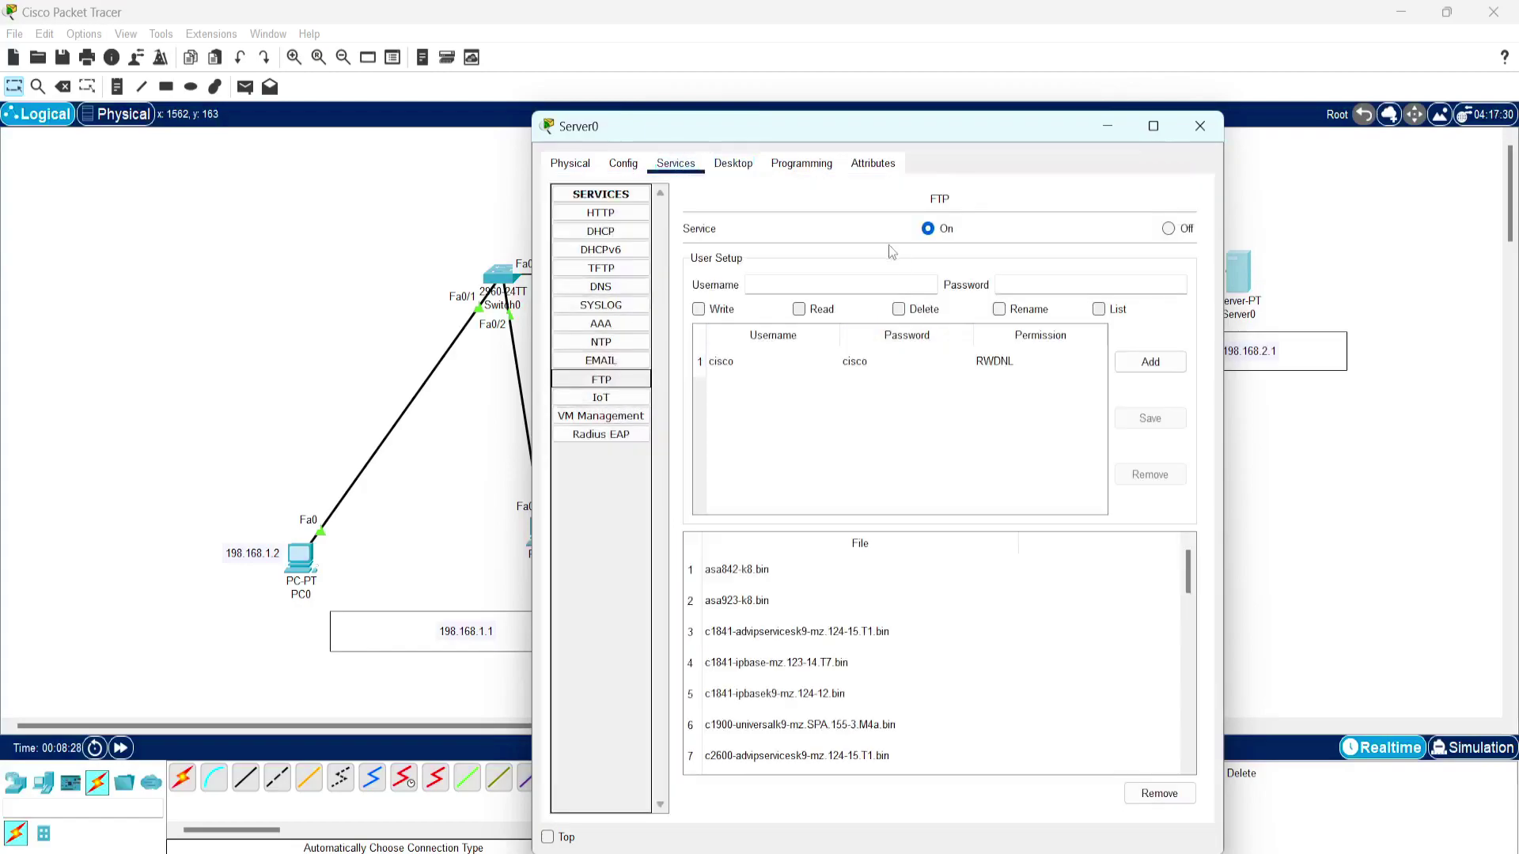
click(807, 287)
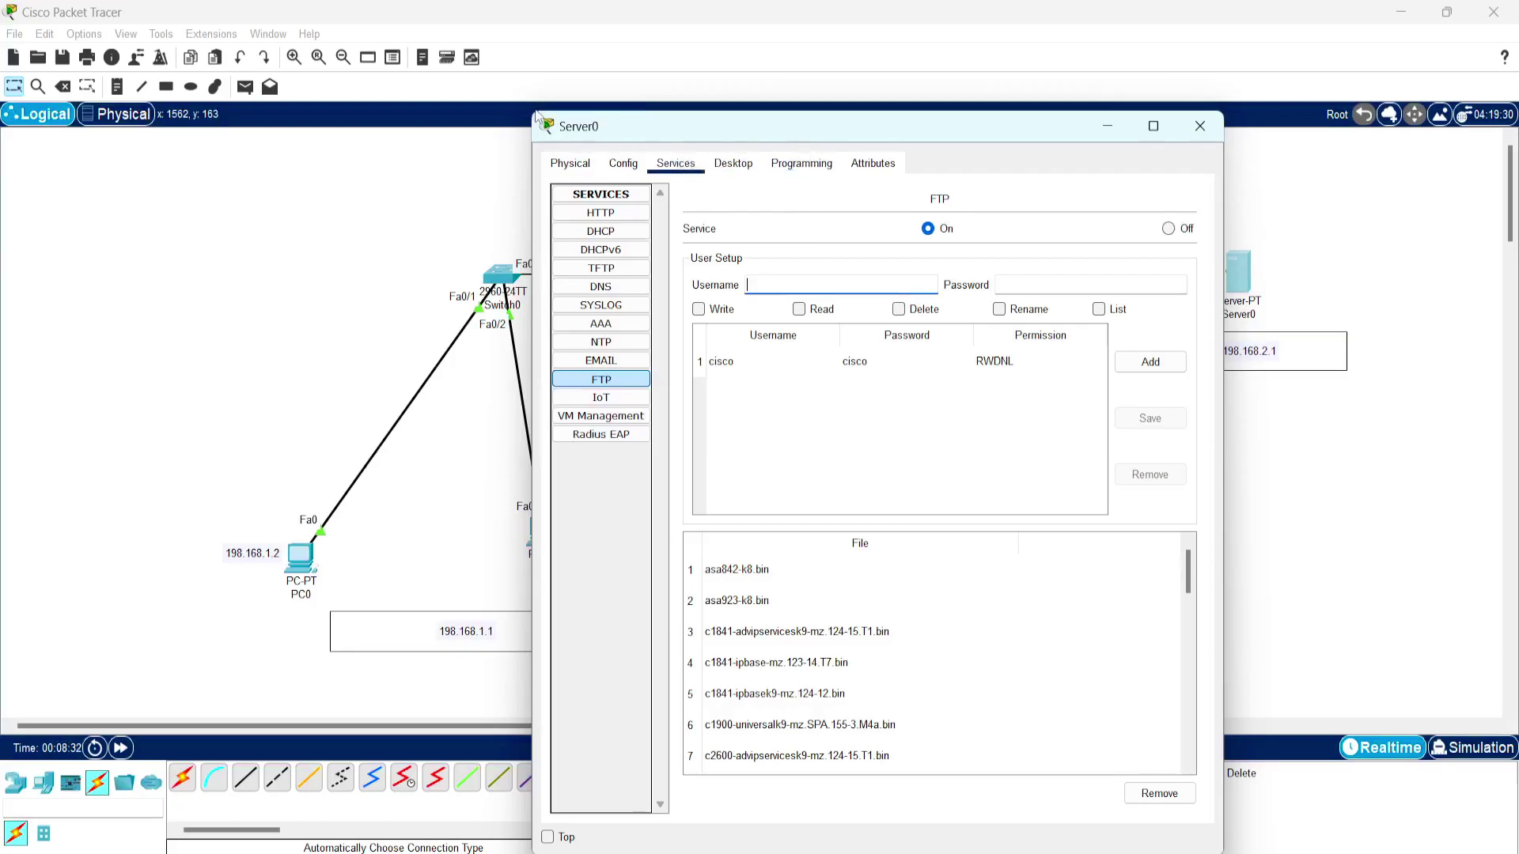
drag(529, 110, 643, 111)
drag(833, 131, 1008, 82)
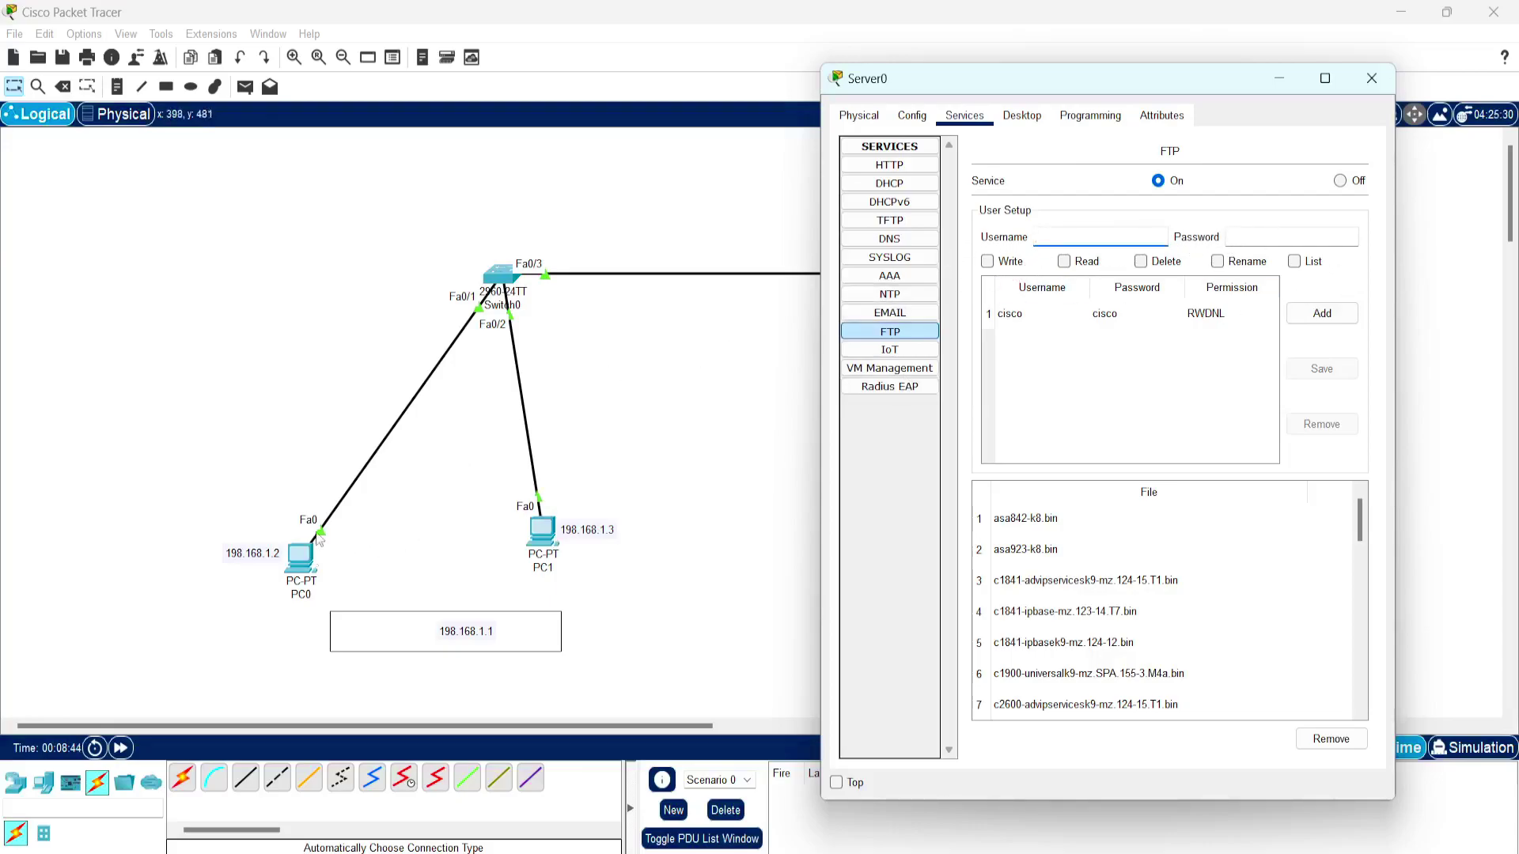
drag(247, 476, 395, 651)
drag(482, 450, 678, 638)
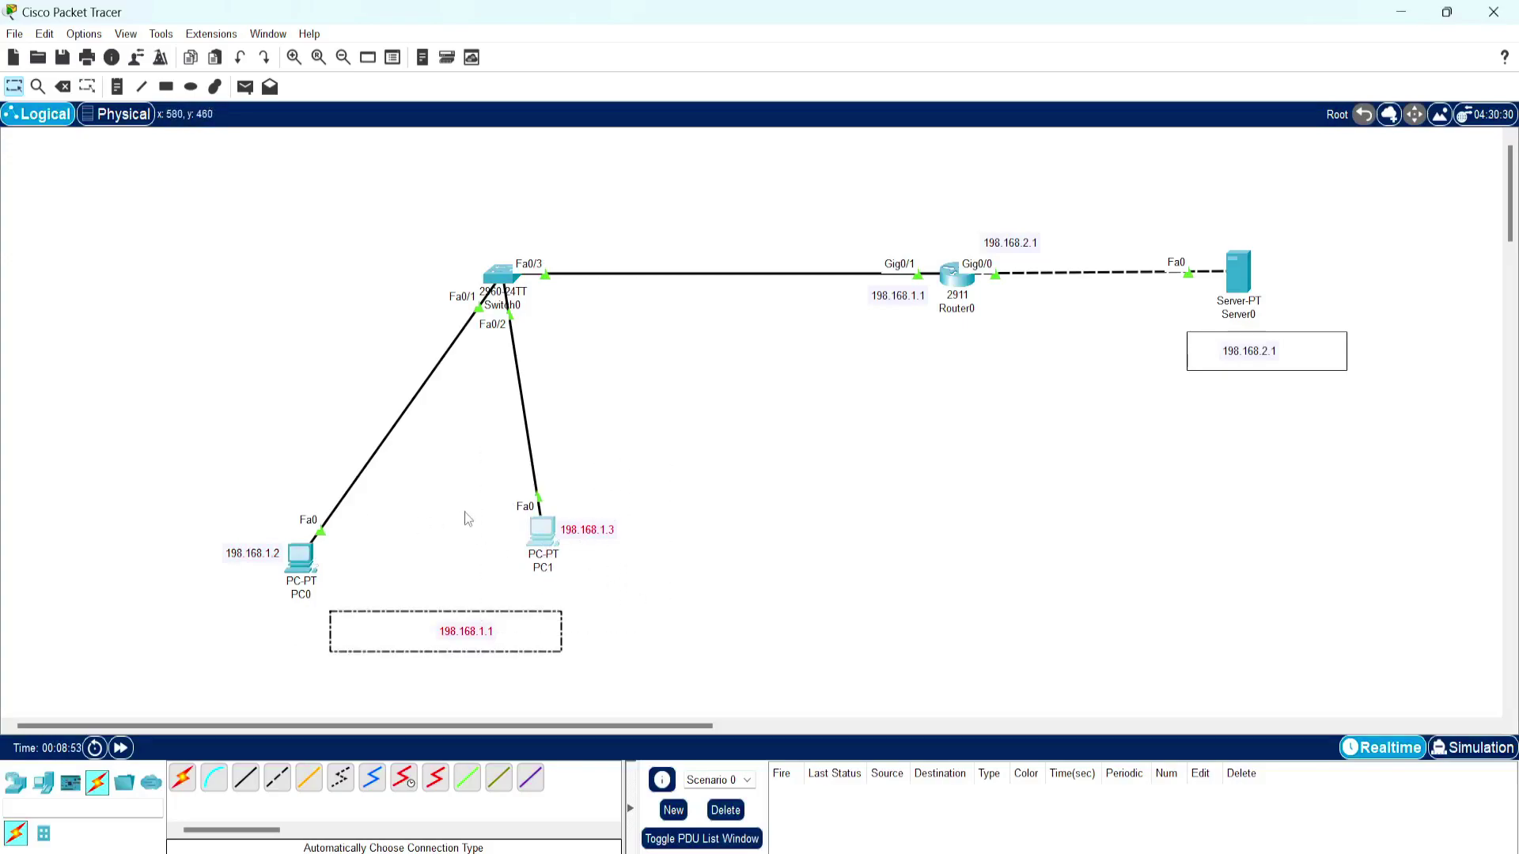
drag(238, 468, 413, 662)
drag(449, 463, 689, 605)
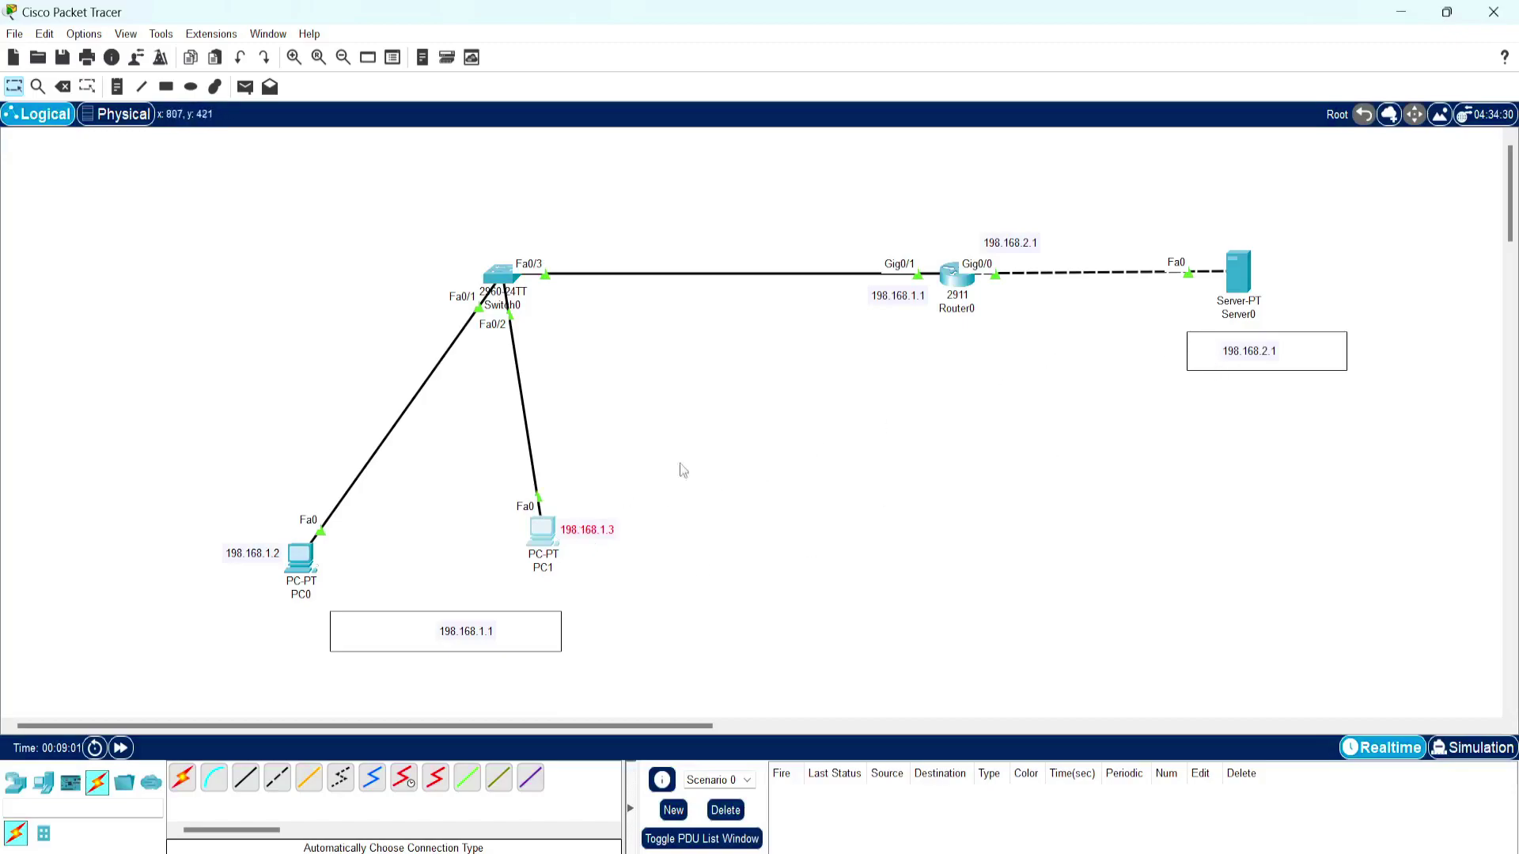
drag(1156, 201, 1386, 436)
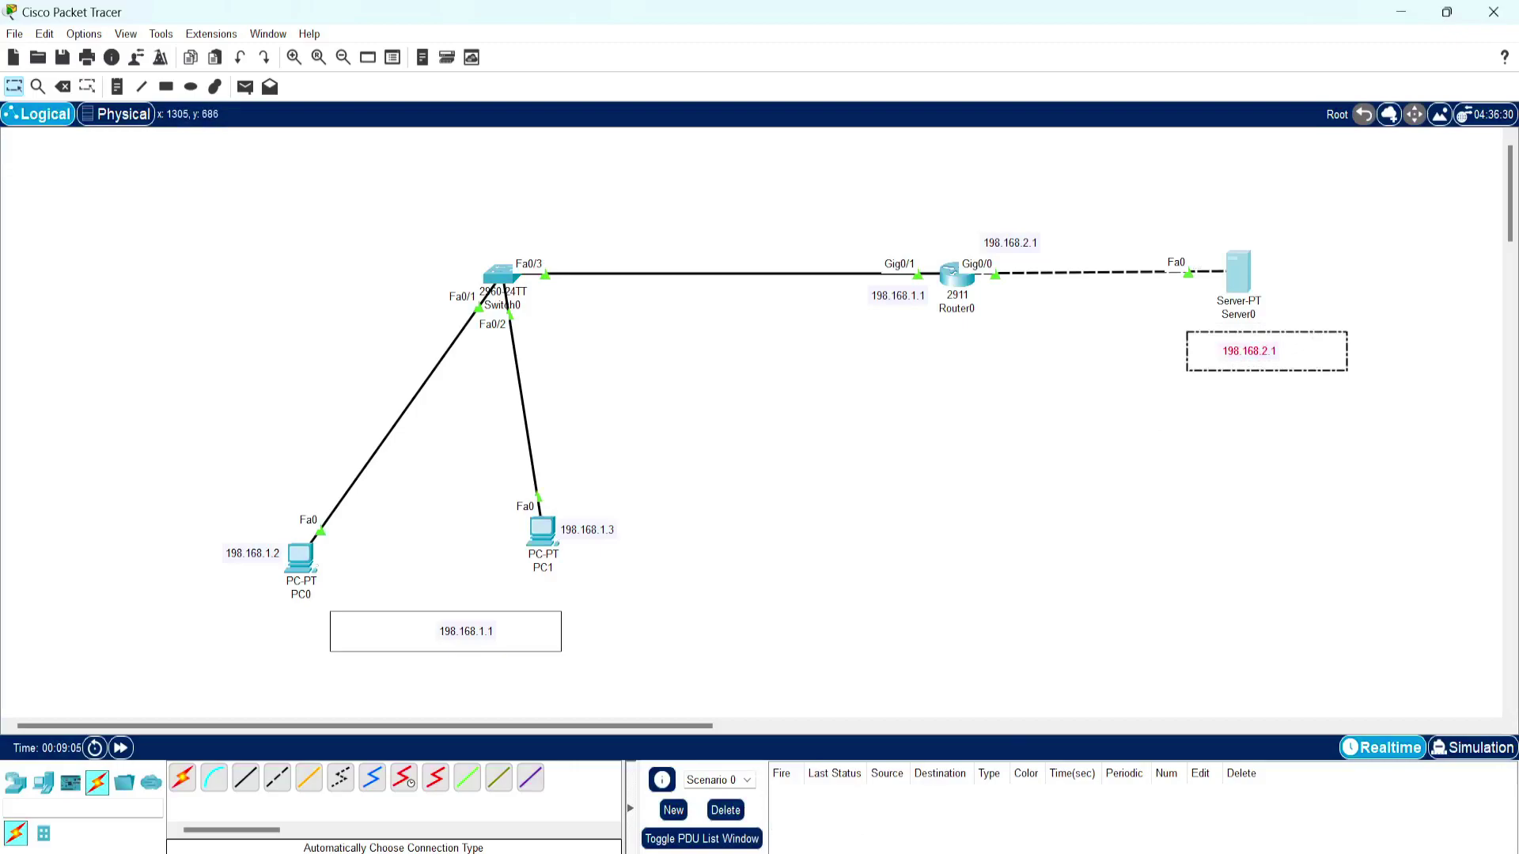
drag(1166, 160, 1407, 449)
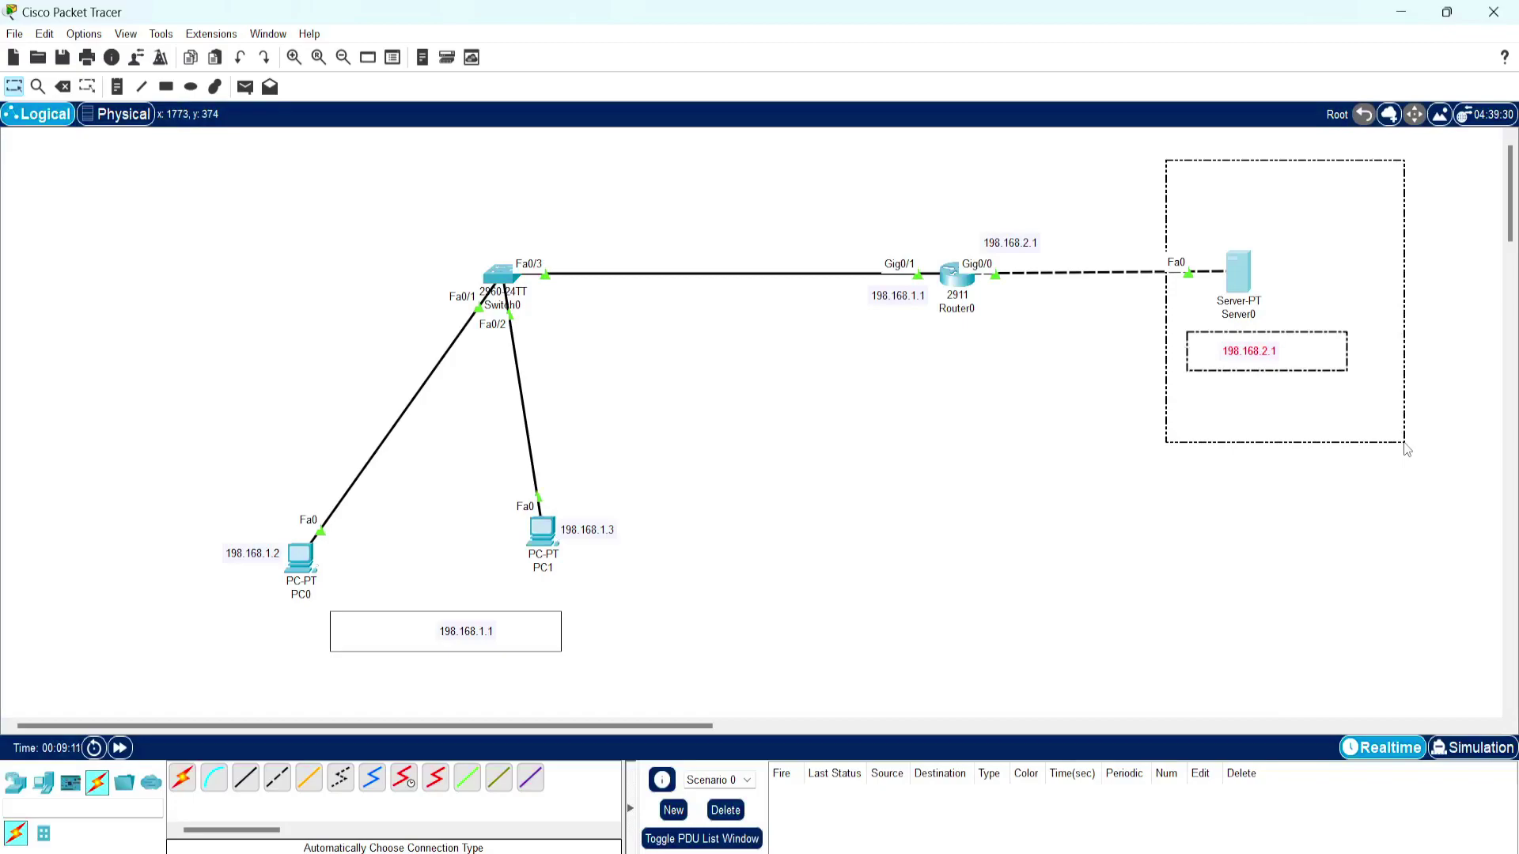
drag(1406, 449, 1406, 449)
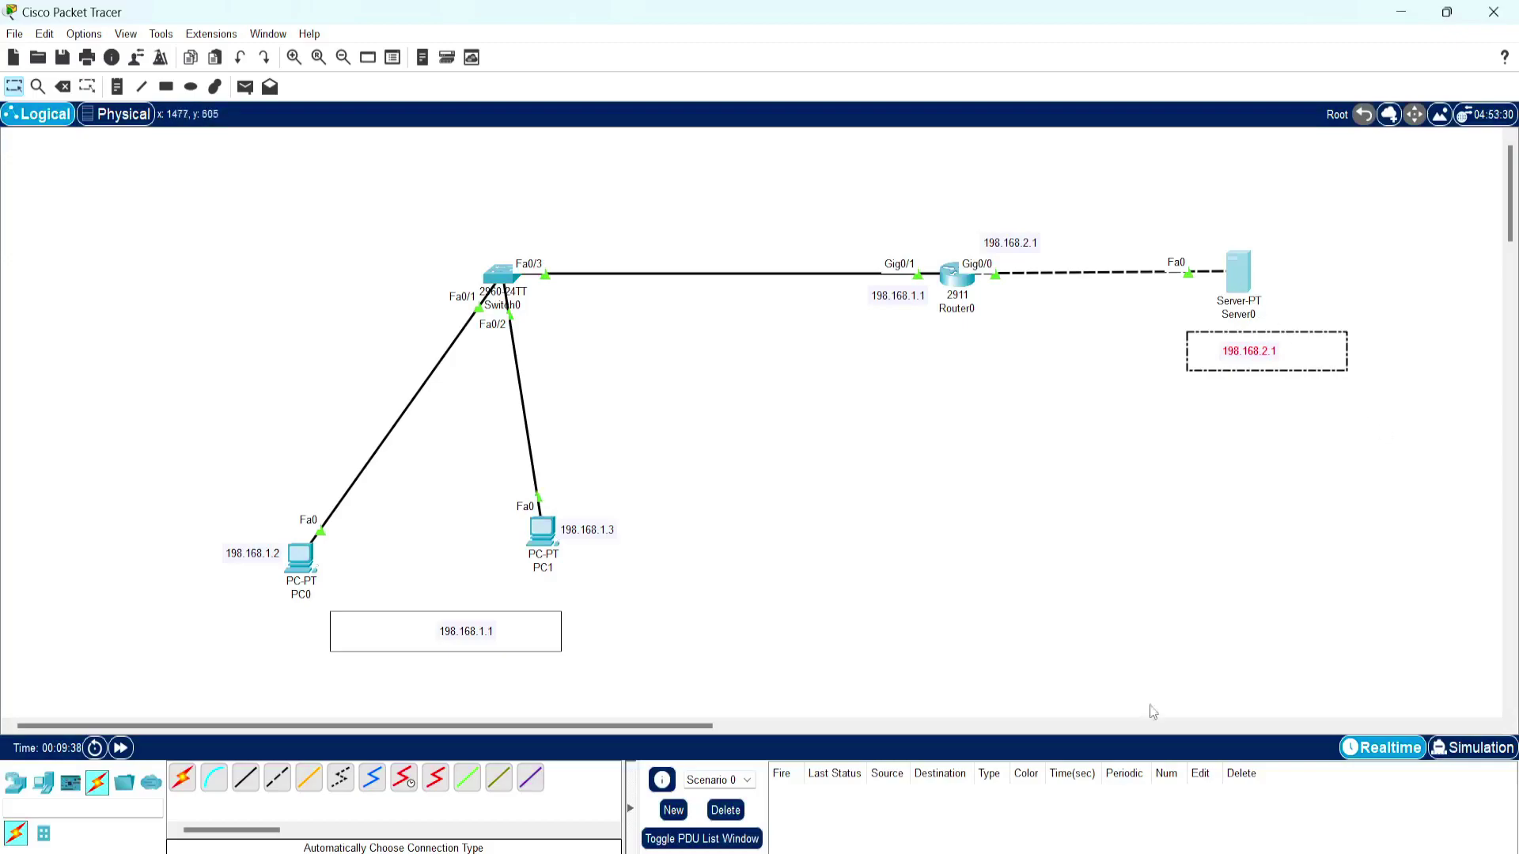
In Server0's FTP user setup, enter the username student and fill in the account password.
click(1255, 281)
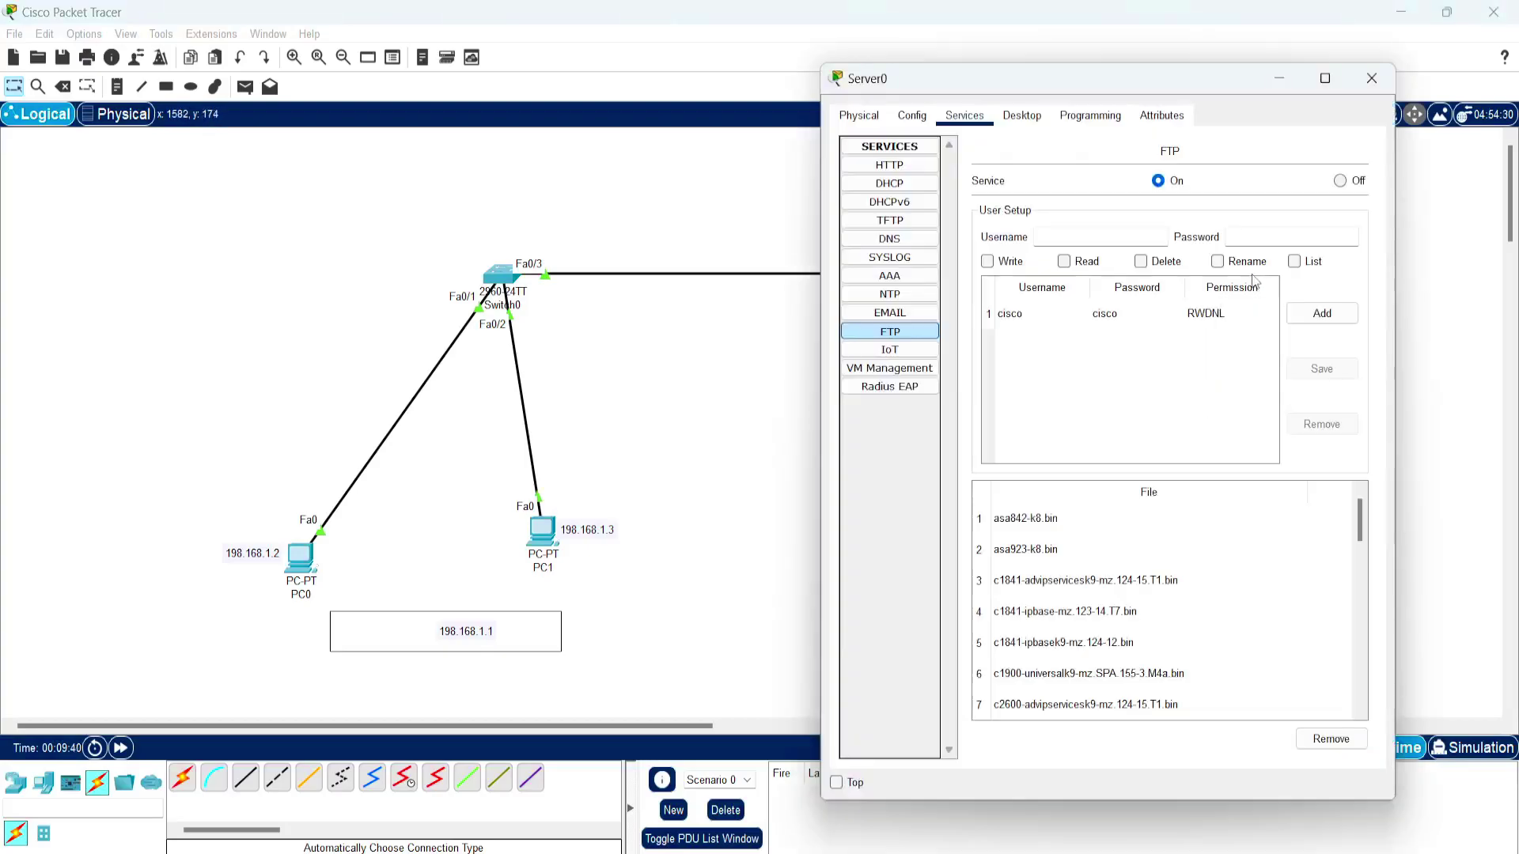
click(1051, 229)
text(student)
click(1233, 237)
text(123)
Grant the student account write, read, delete, rename and list permissions, add it to the FTP users and save it.
click(987, 261)
click(1064, 261)
click(1140, 261)
click(1217, 261)
click(1294, 261)
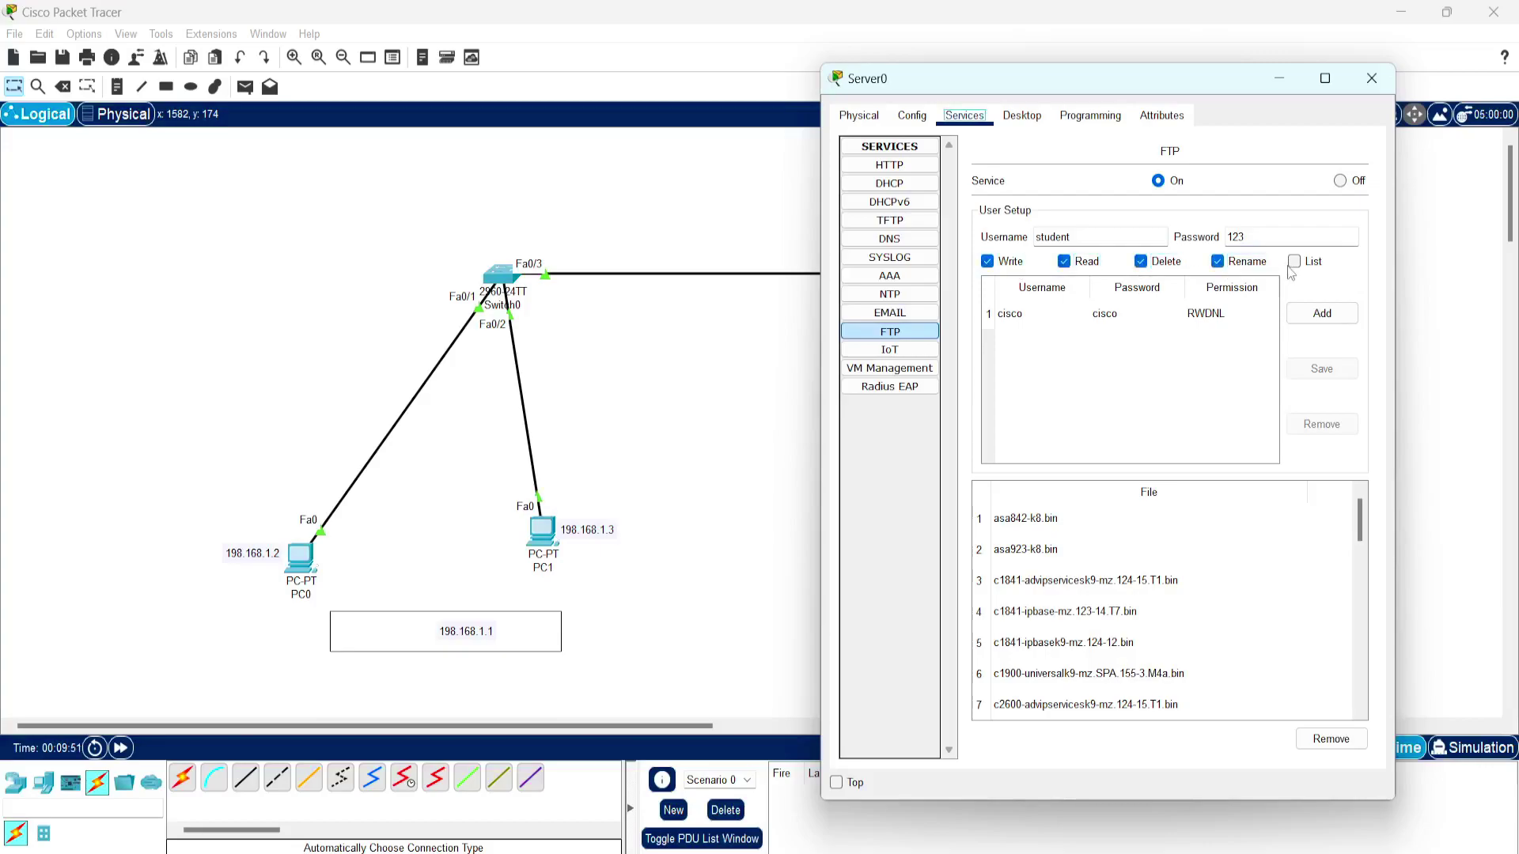
click(1325, 315)
click(1177, 344)
click(1307, 372)
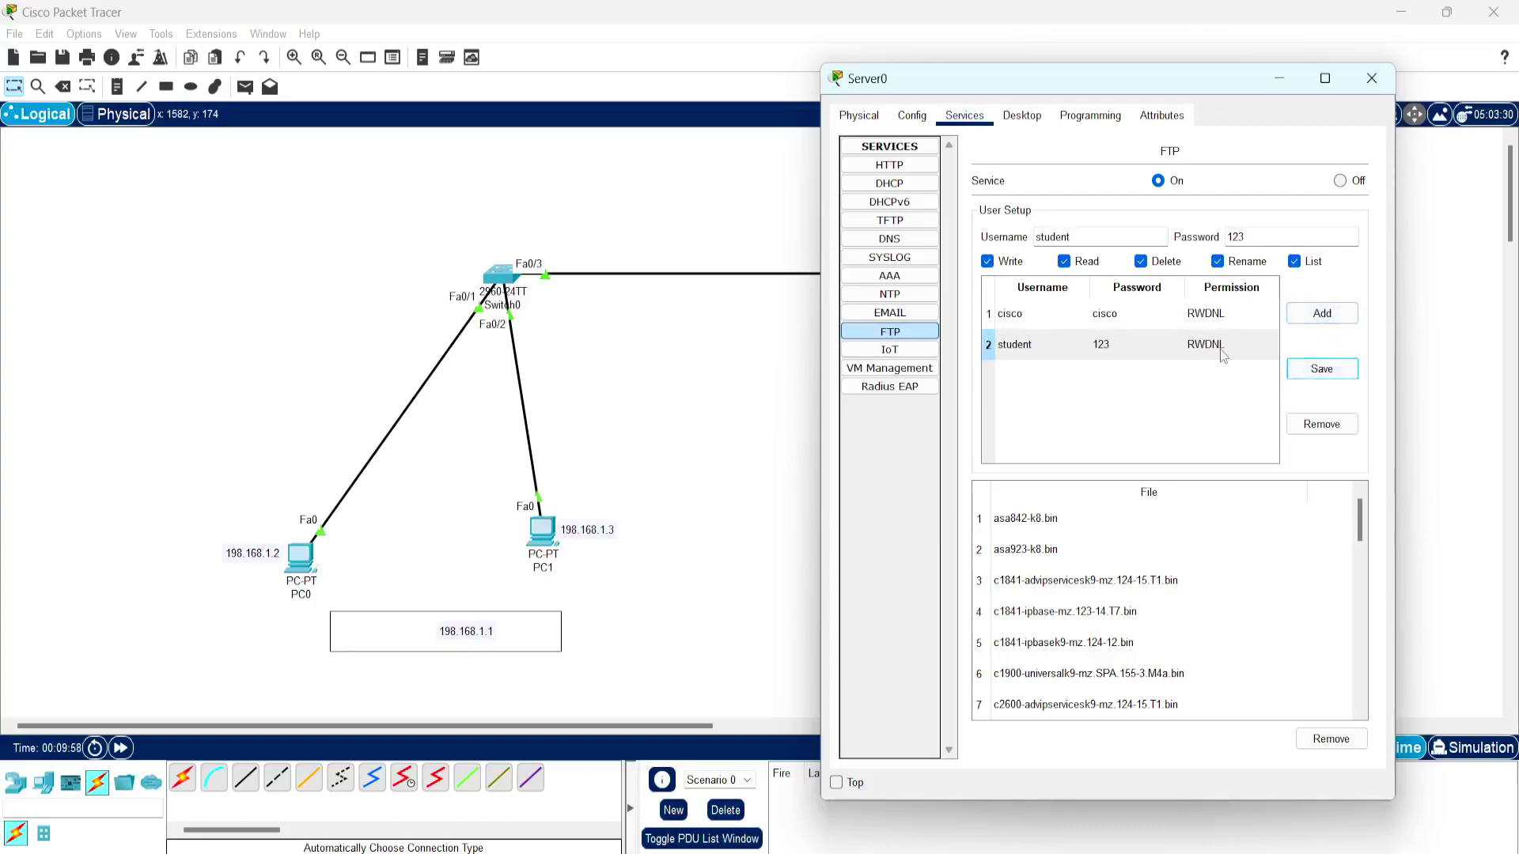
Add and save a second FTP account named teacher with the same password and permissions, and close Server0's window.
click(1095, 240)
key(ctrl+a)
key(BackSpace)
text(teacher)
double_click(1254, 236)
click(1322, 313)
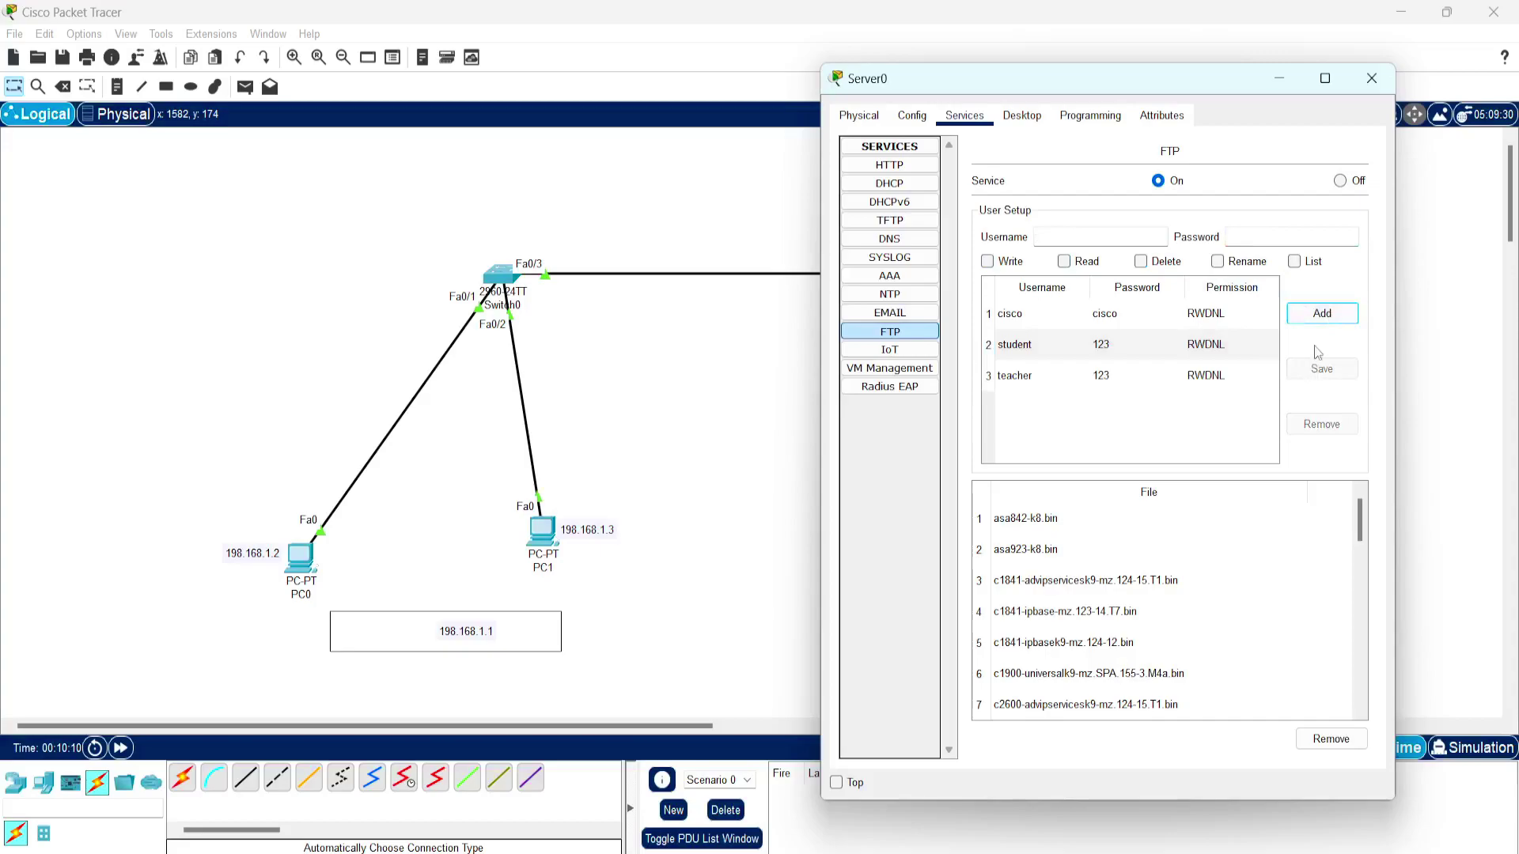
click(1218, 375)
click(1353, 369)
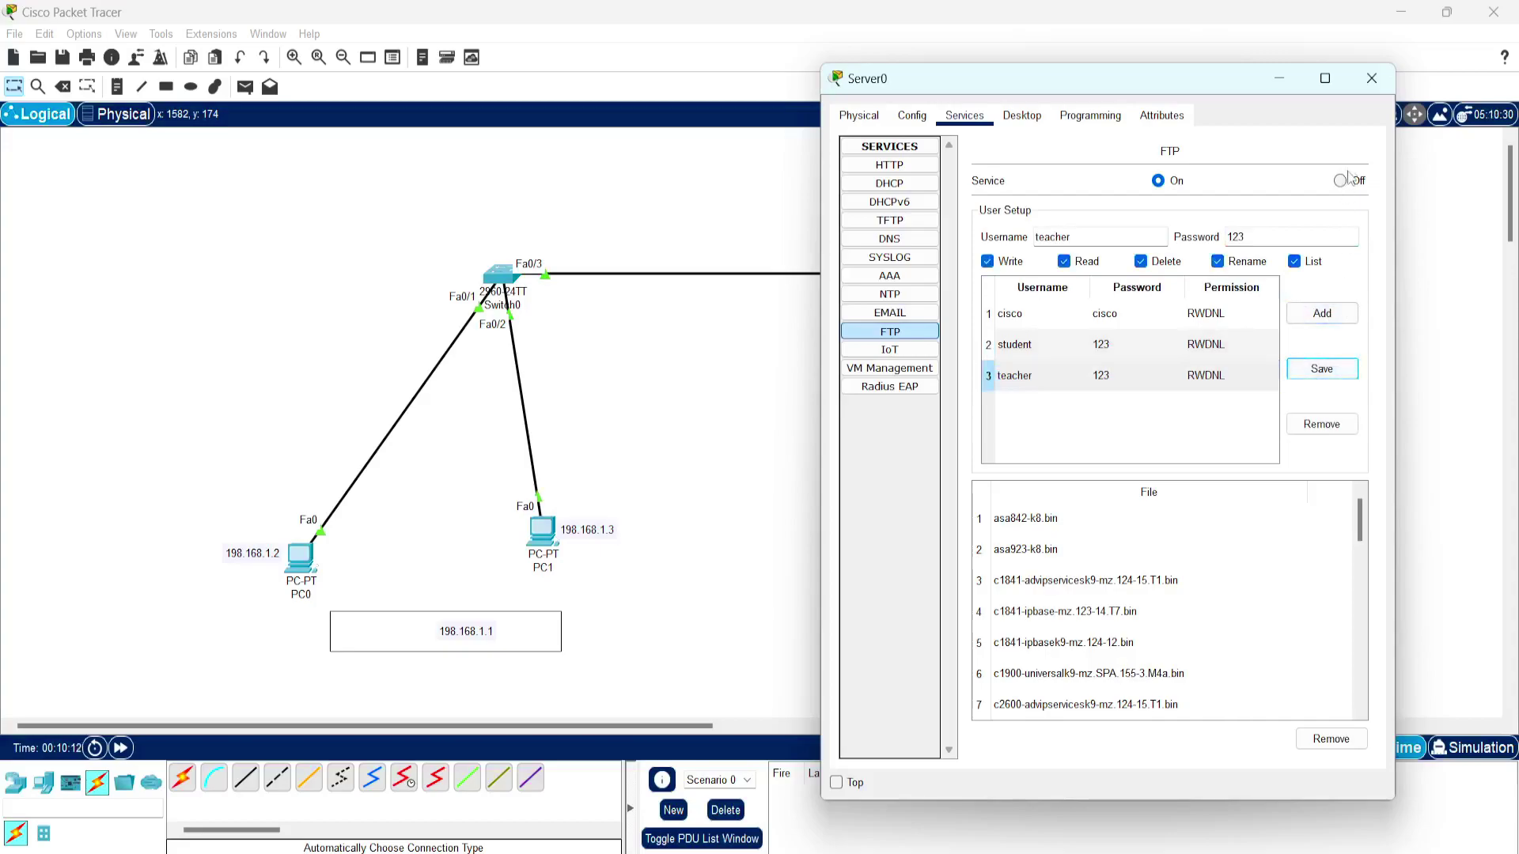
click(1371, 80)
drag(247, 490, 381, 688)
drag(451, 426, 652, 661)
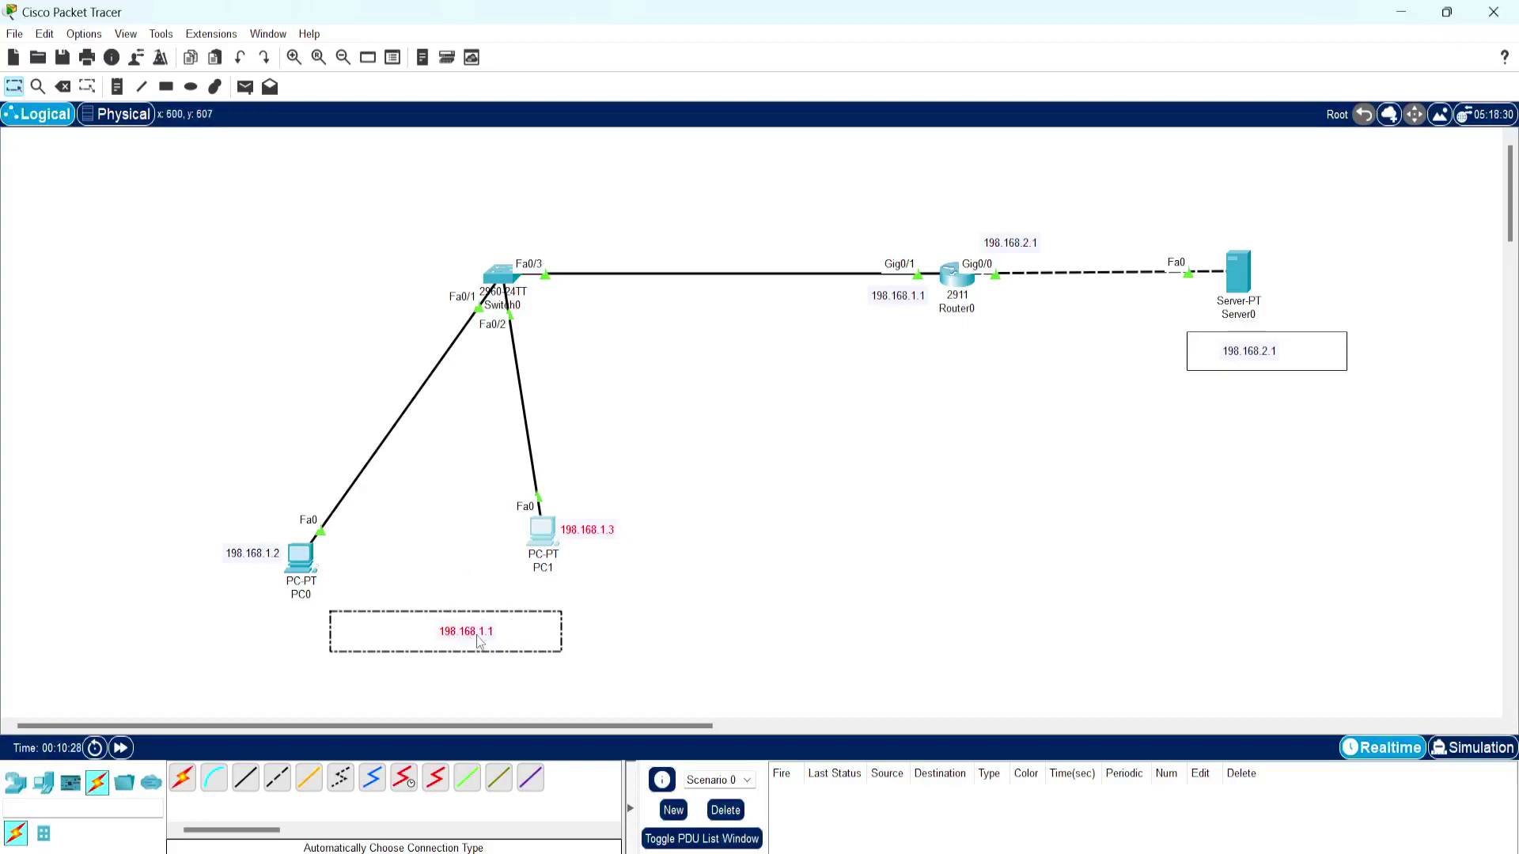
click(641, 599)
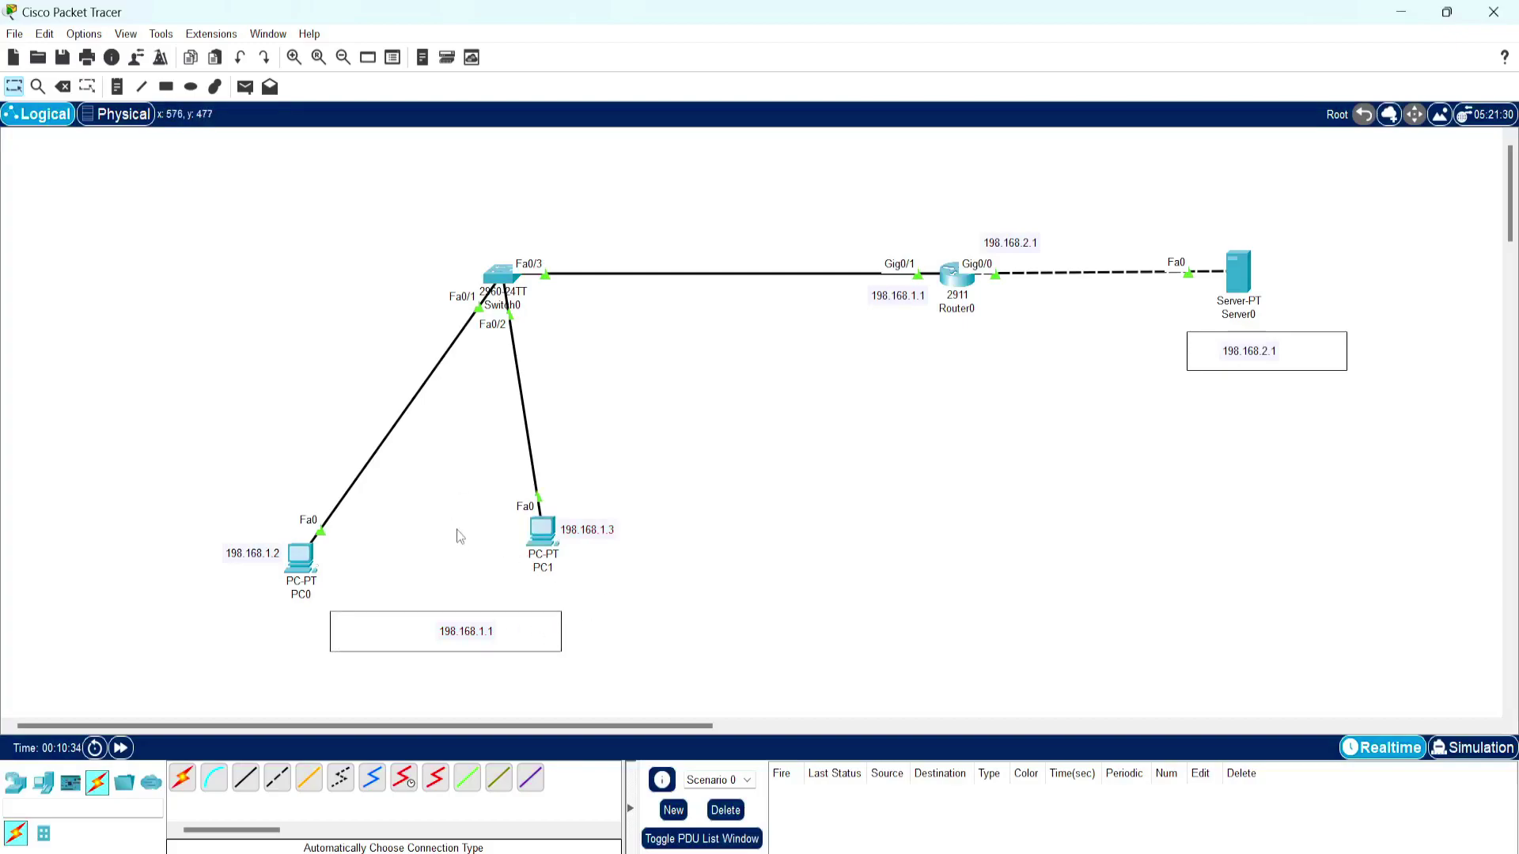
drag(239, 453, 403, 629)
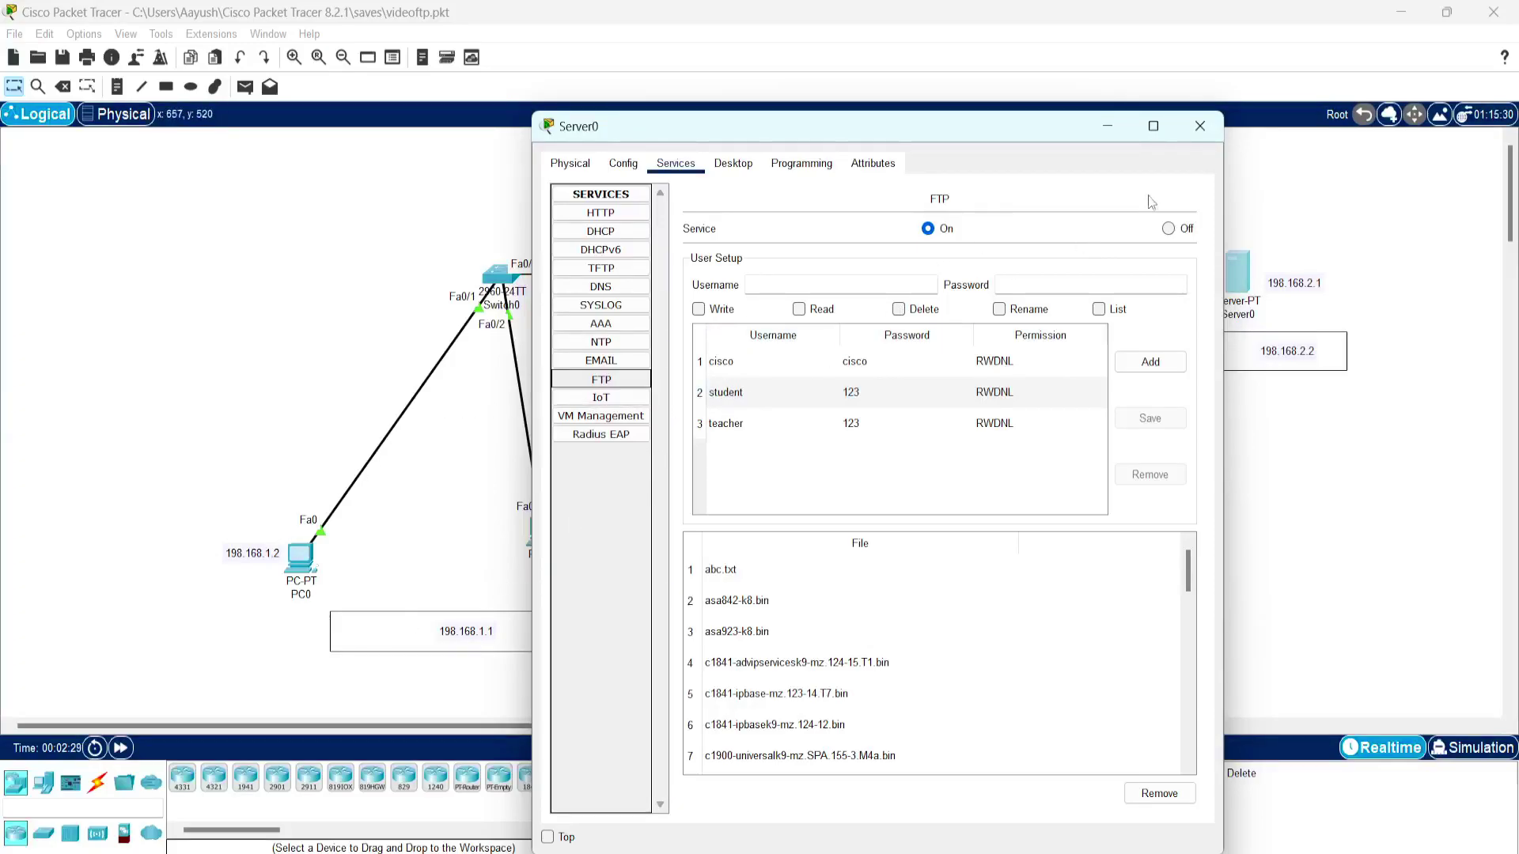
Close Server0's settings and open the Command Prompt on PC0.
click(1200, 126)
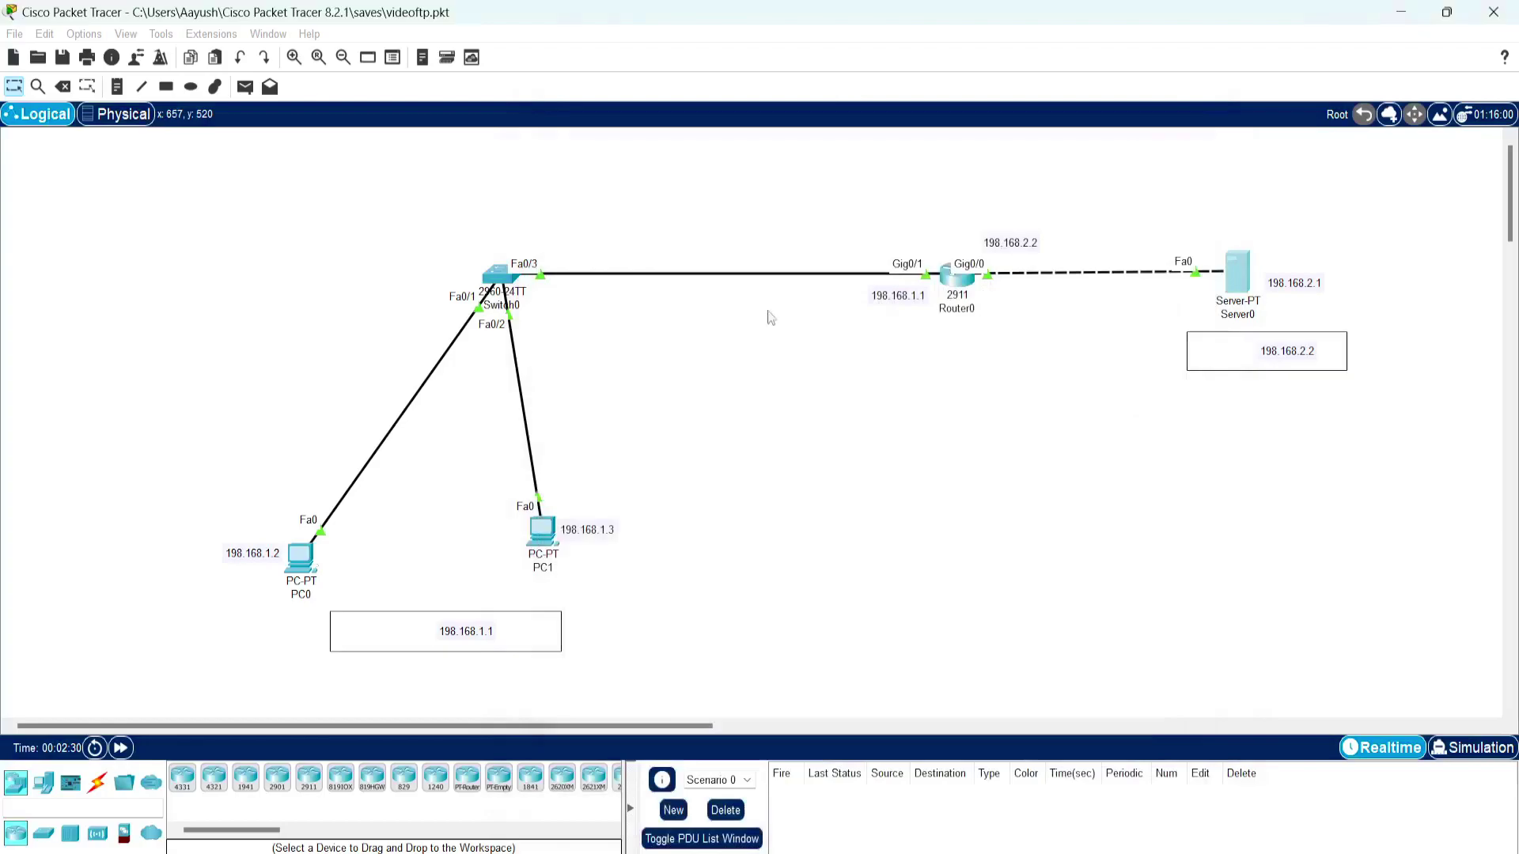
click(300, 558)
click(675, 163)
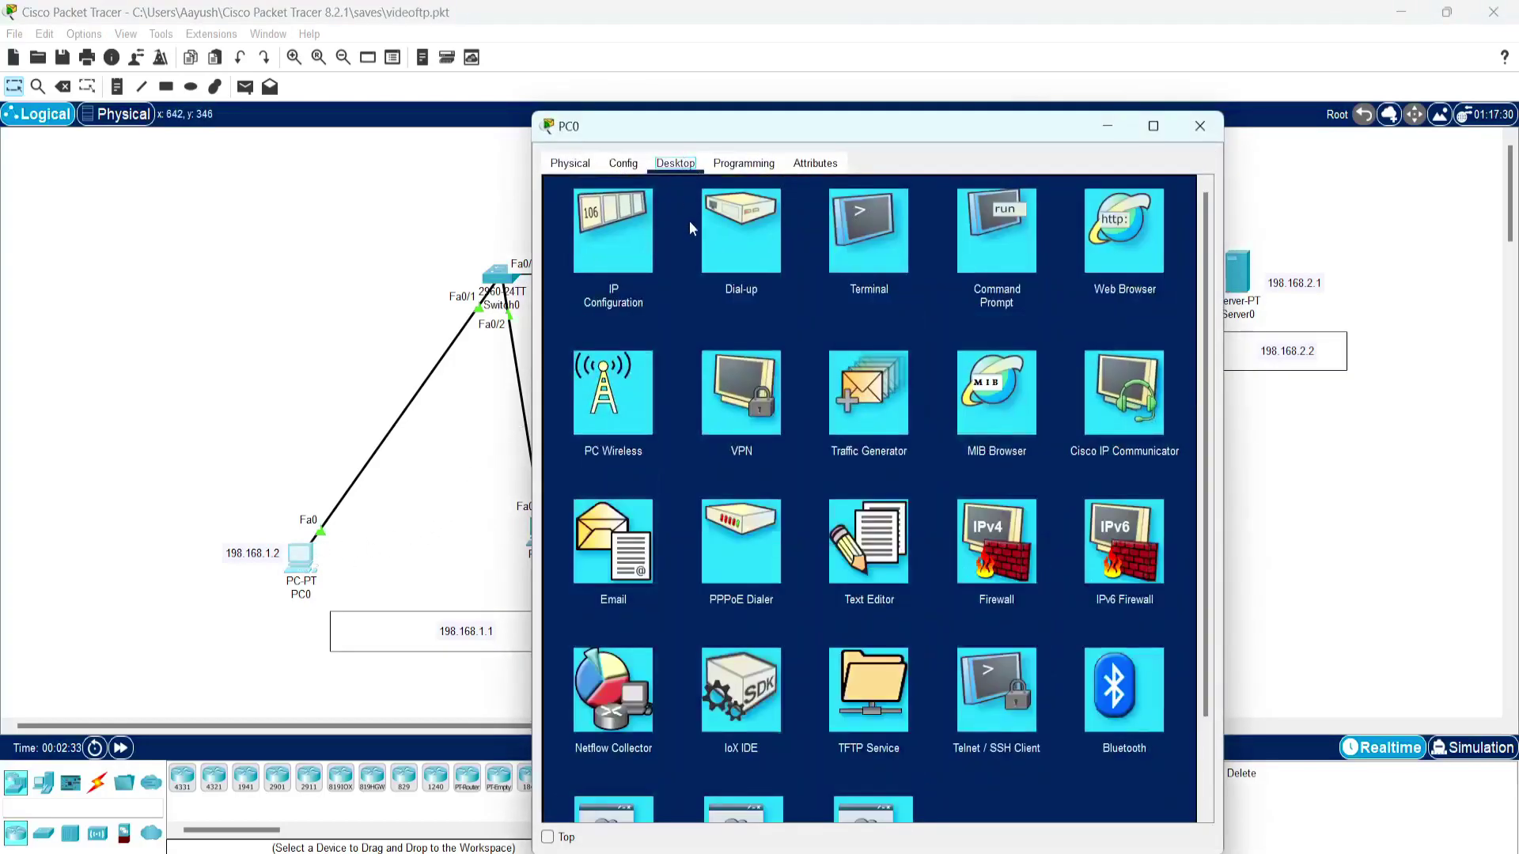
click(998, 265)
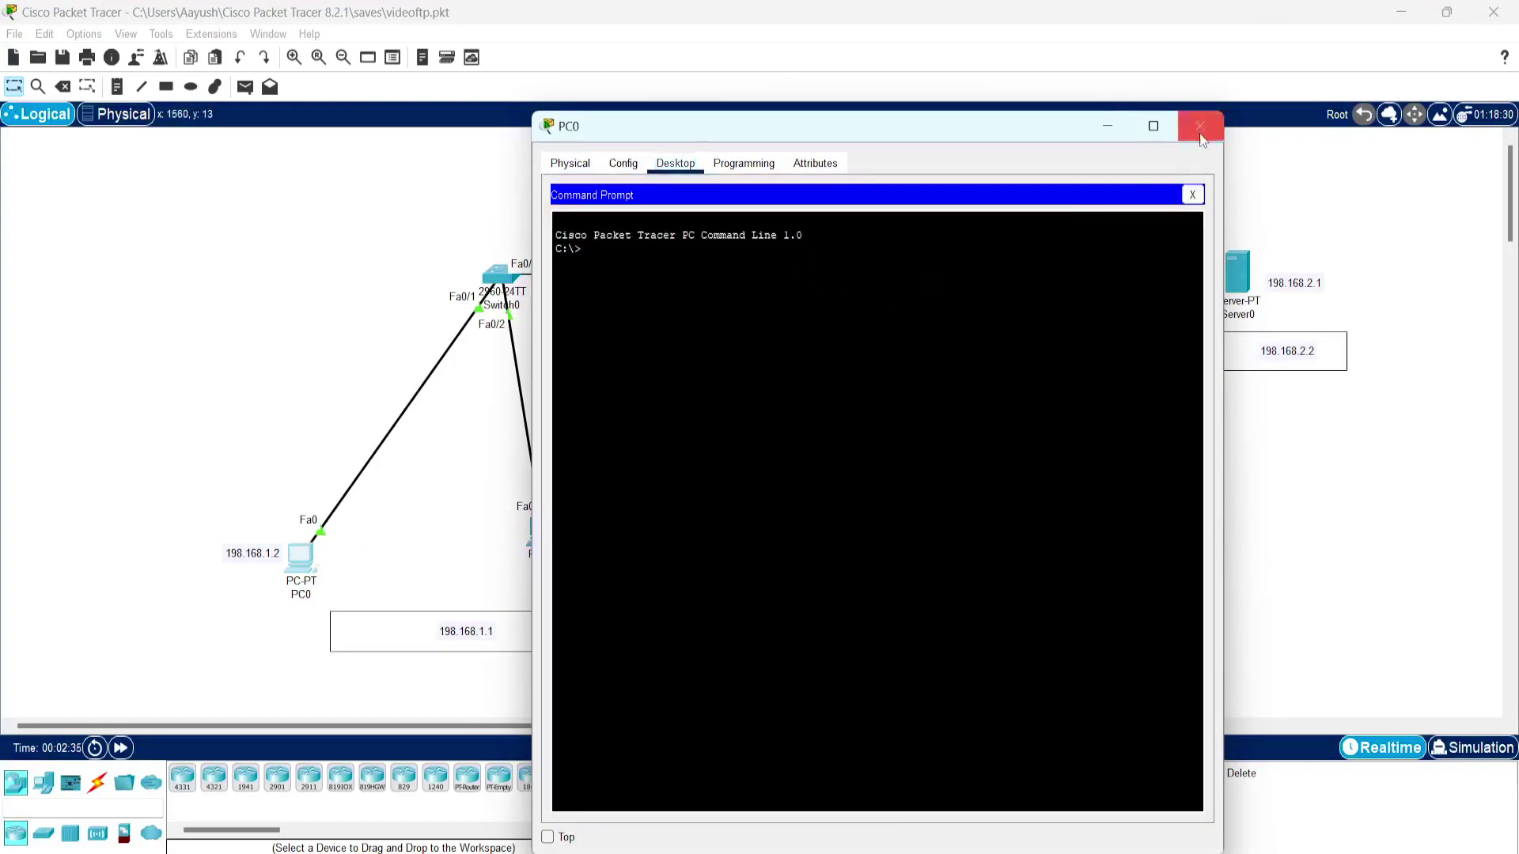
click(1196, 200)
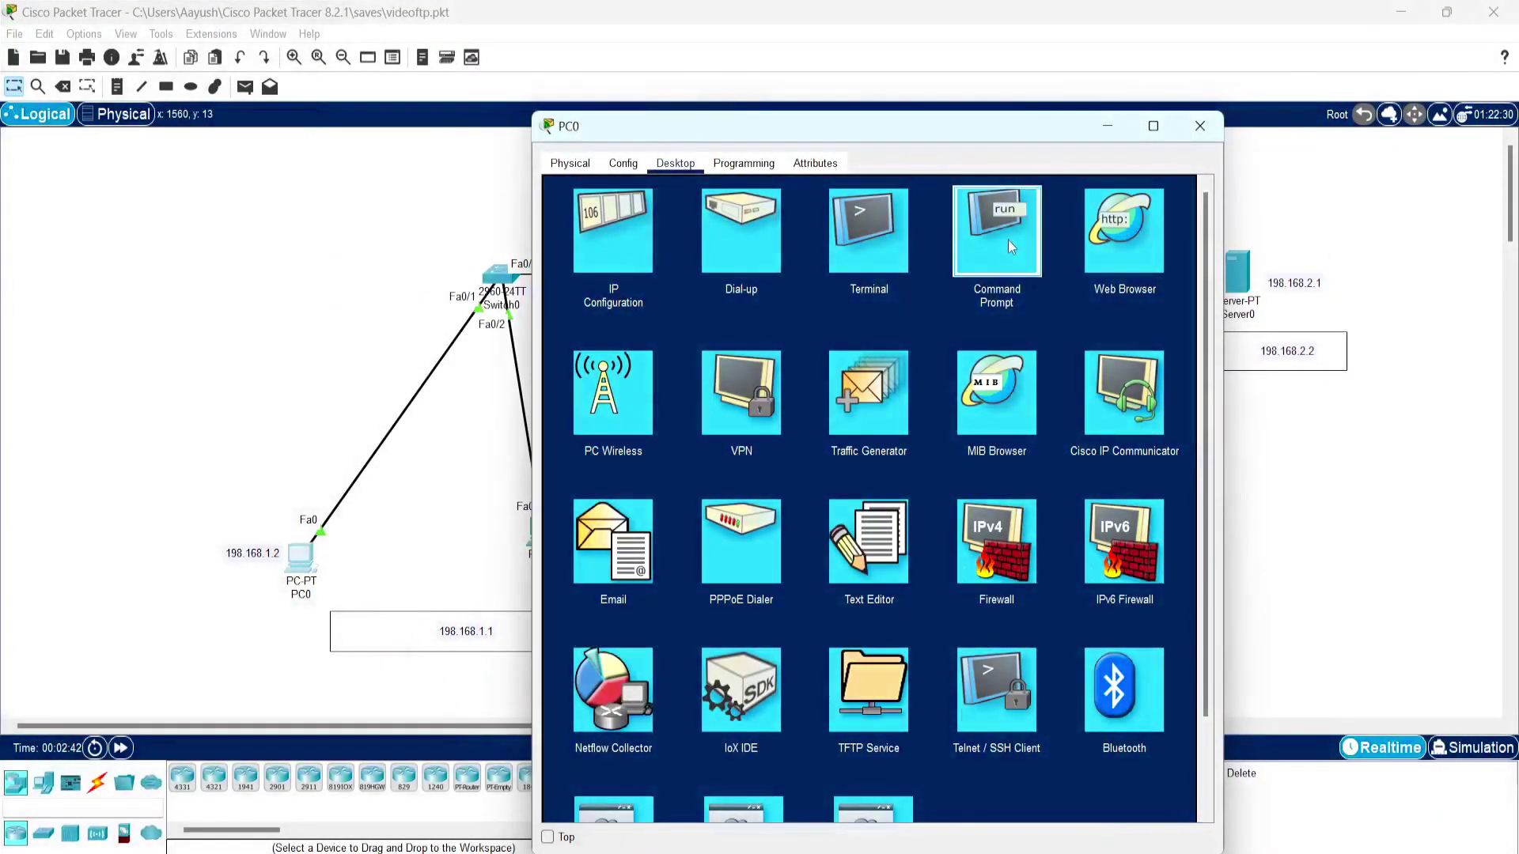
click(1008, 239)
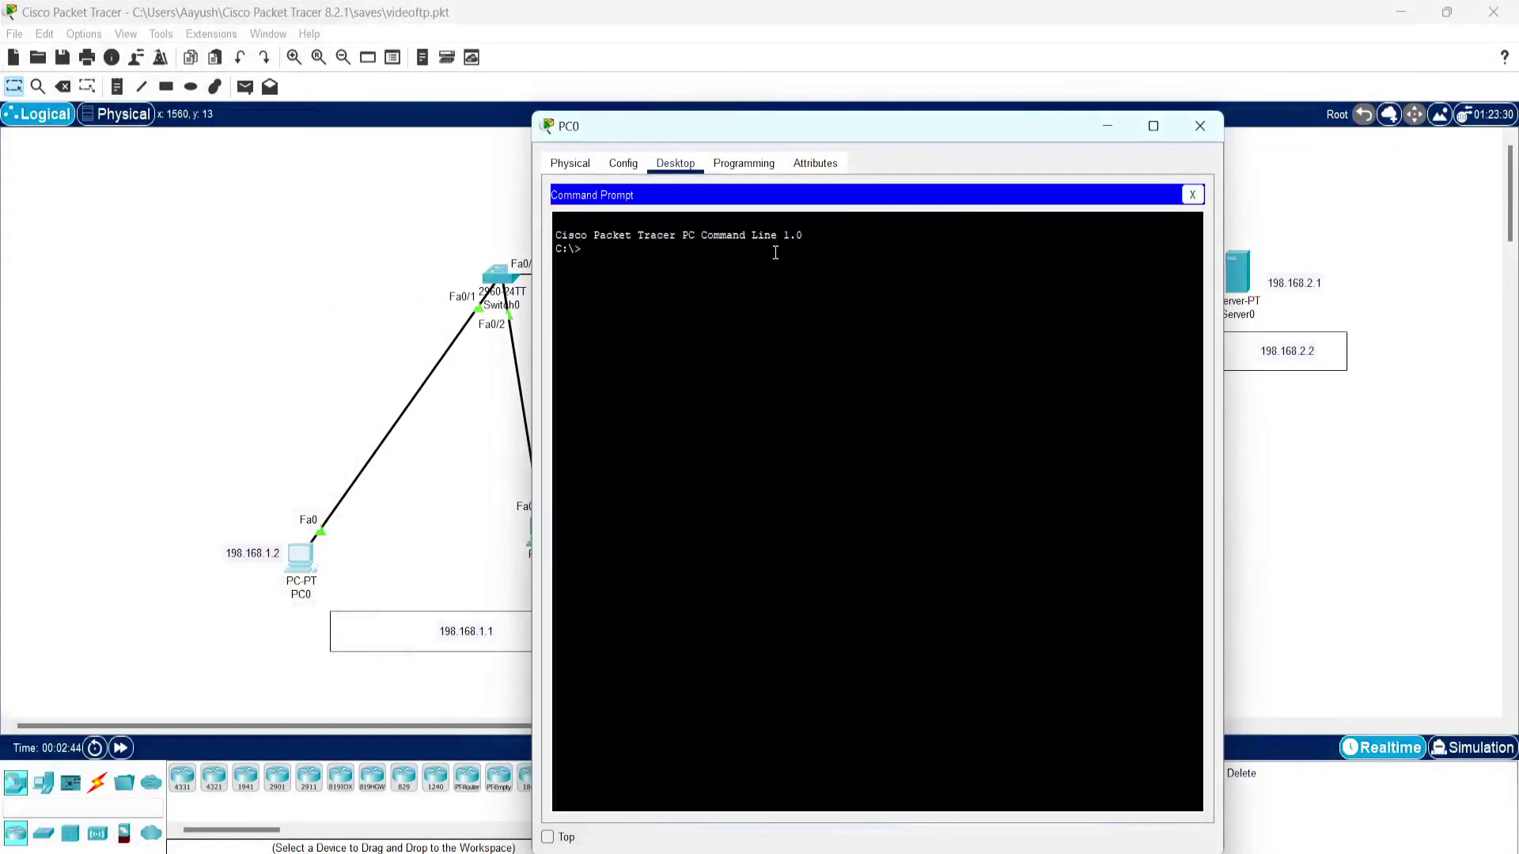
Try to open an FTP connection from PC0 to 198.168.2.1.
text(ftp)
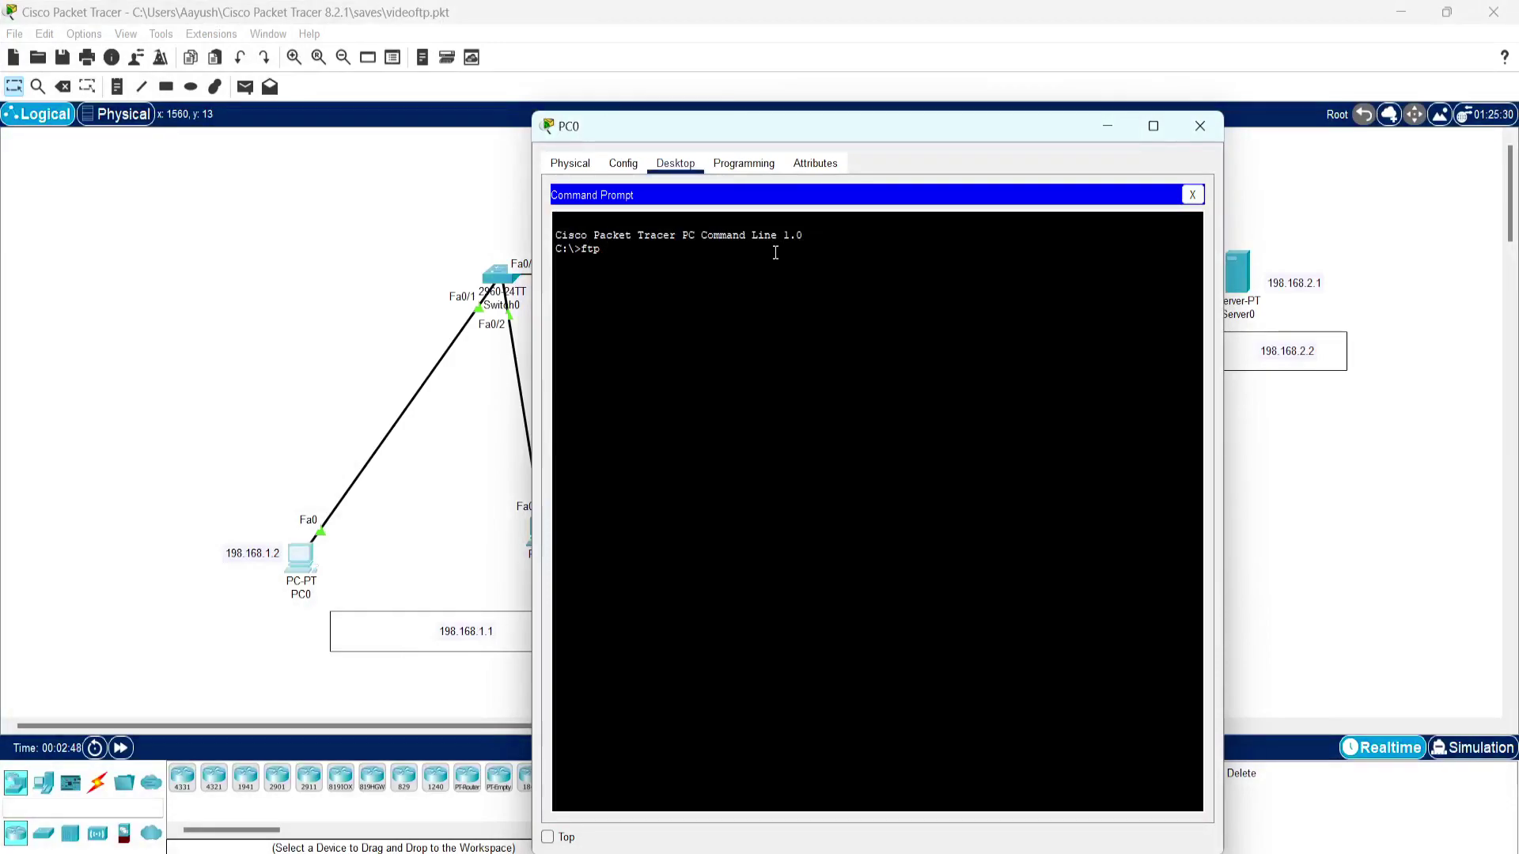
text( 198.168.2.1)
key(Return)
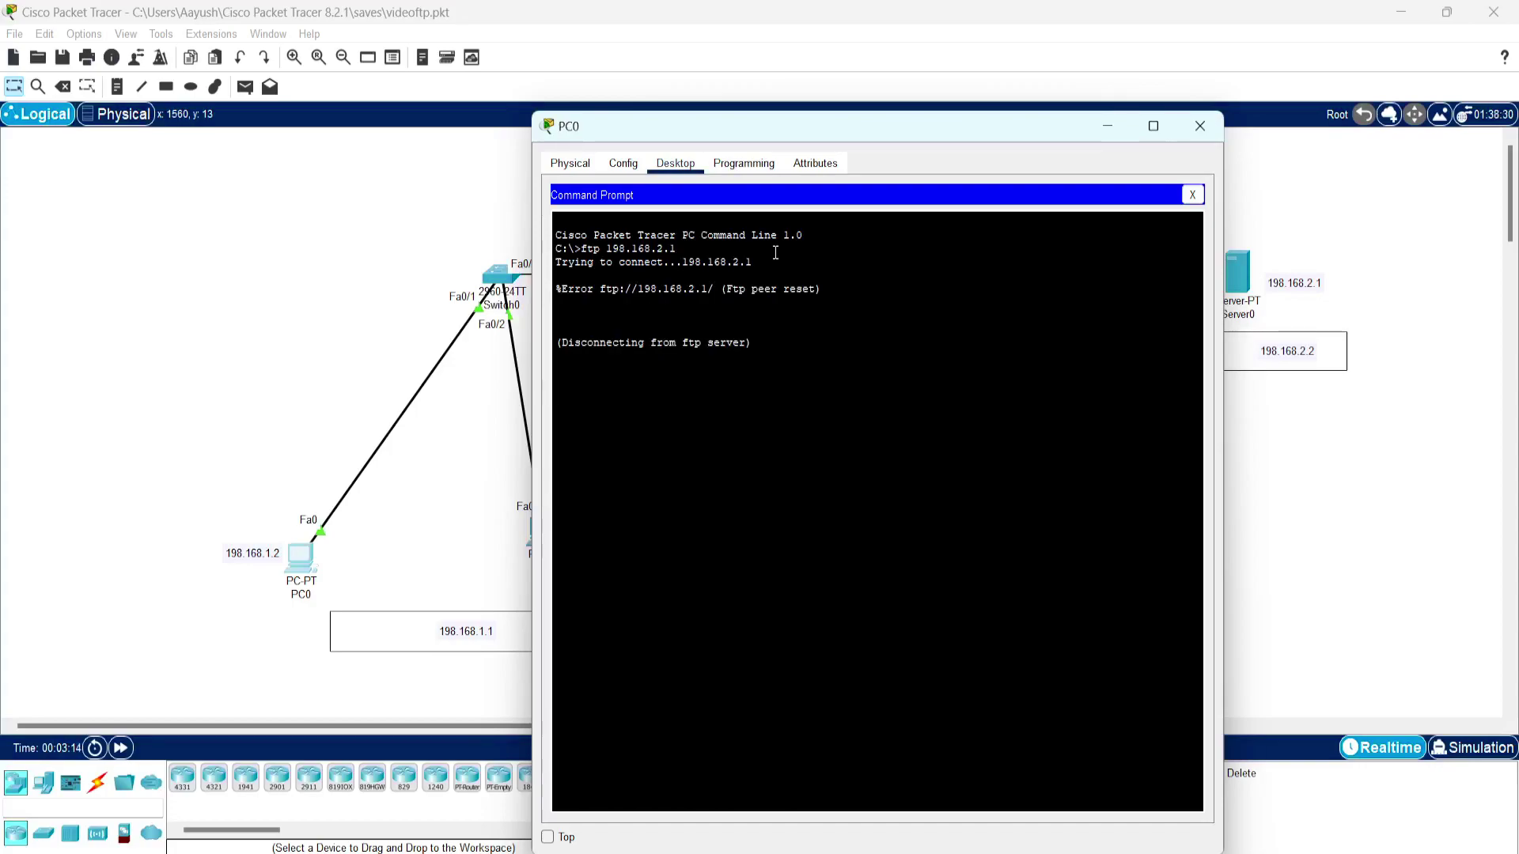
Enter the command ftp 198.168.2.2 at PC0's prompt without running it.
text(ftp)
text(198.168)
key(BackSpace)
text(.2.2)
Examine the address labels of the router, Server0 and PC0 in the topology.
click(1107, 126)
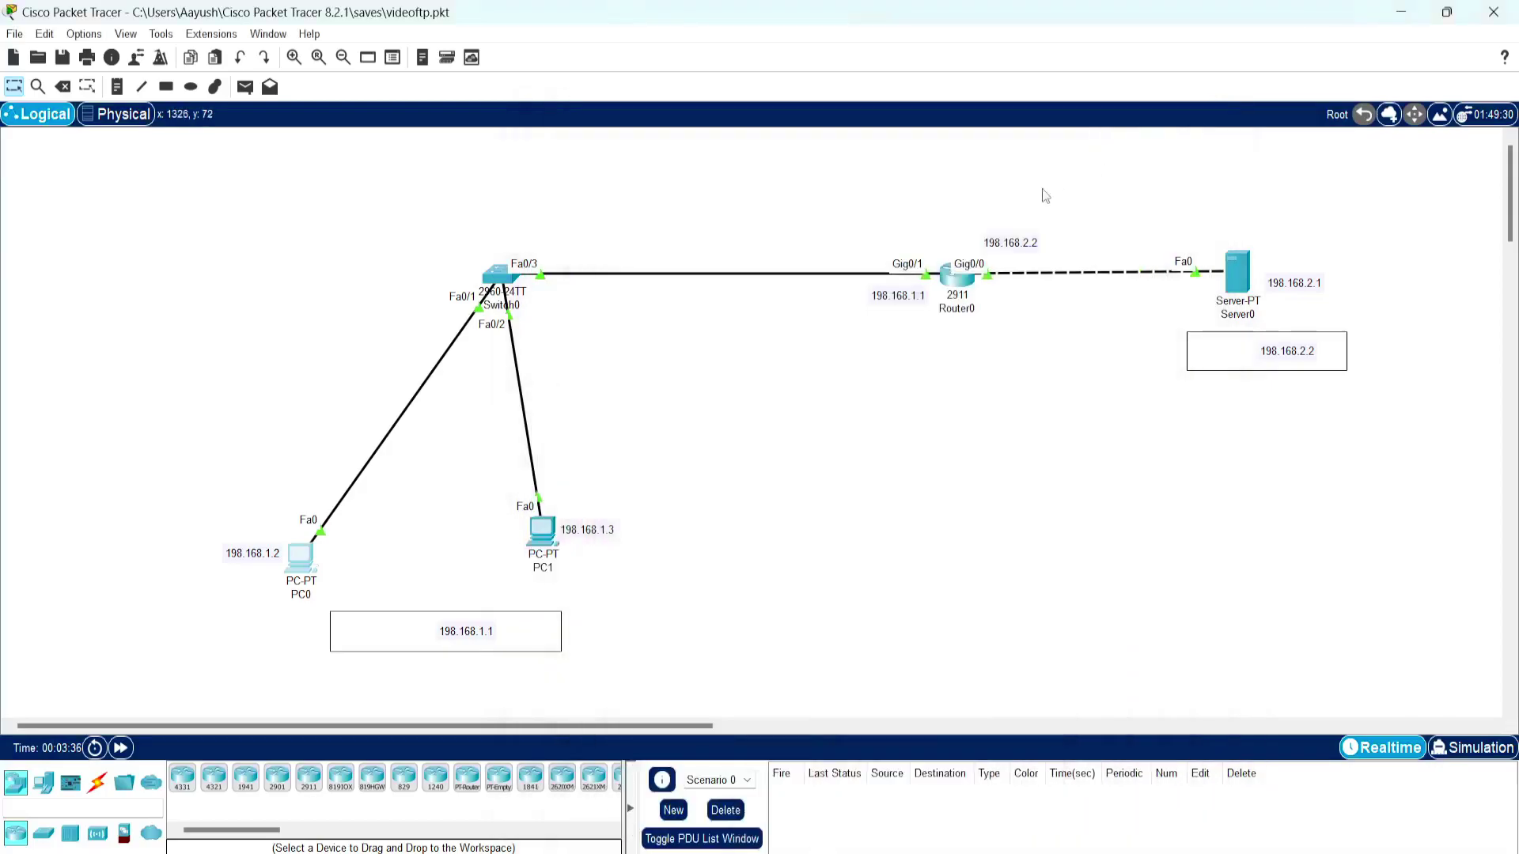
drag(979, 177, 1406, 613)
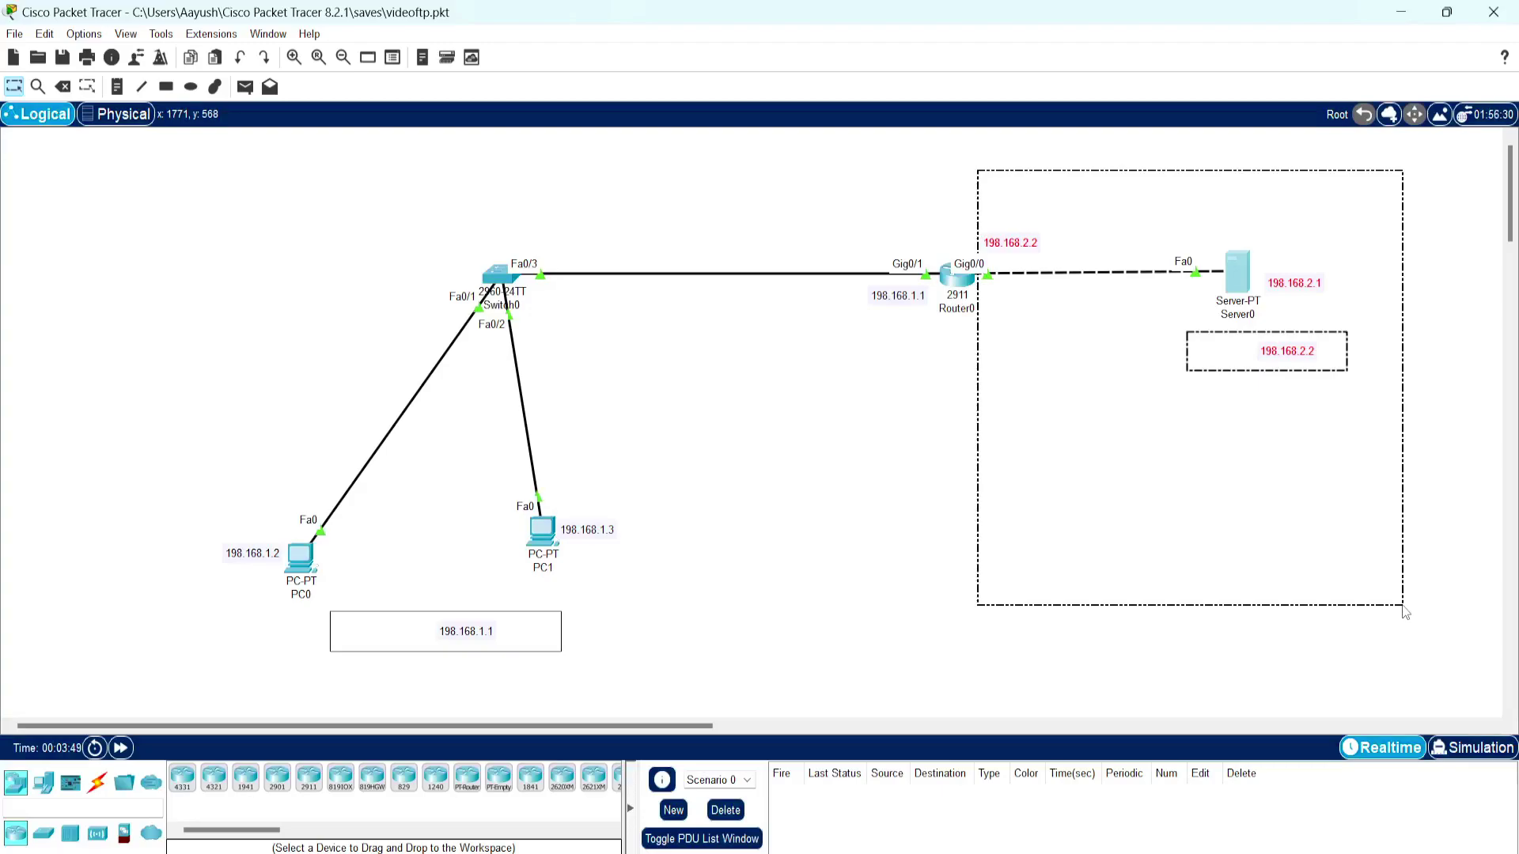
drag(1405, 613, 1405, 613)
drag(253, 419, 384, 677)
click(1146, 203)
drag(1119, 157, 1400, 586)
drag(947, 181, 1121, 471)
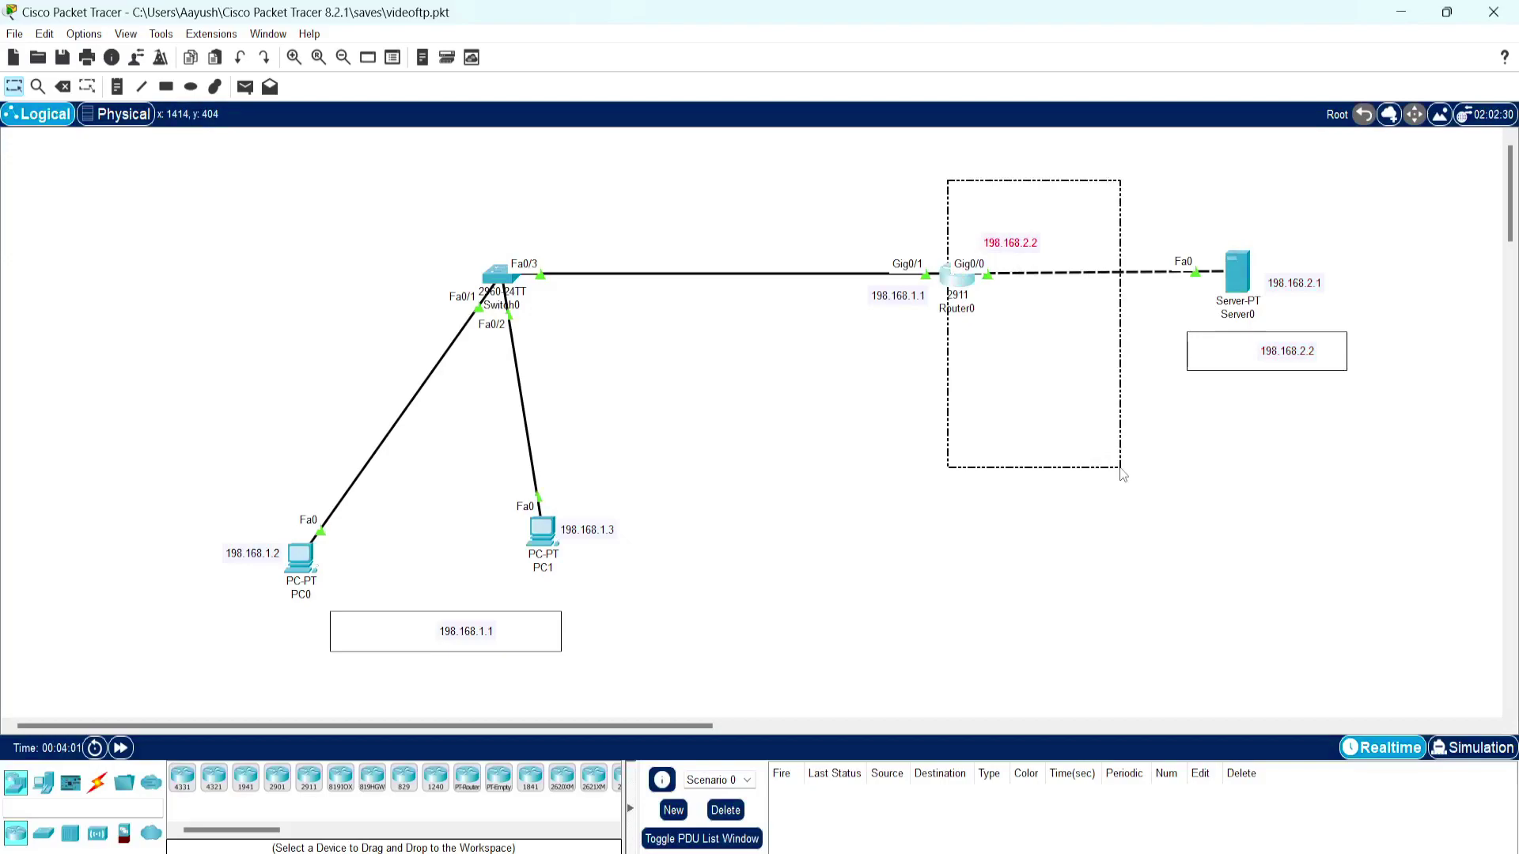
drag(1123, 475, 1372, 532)
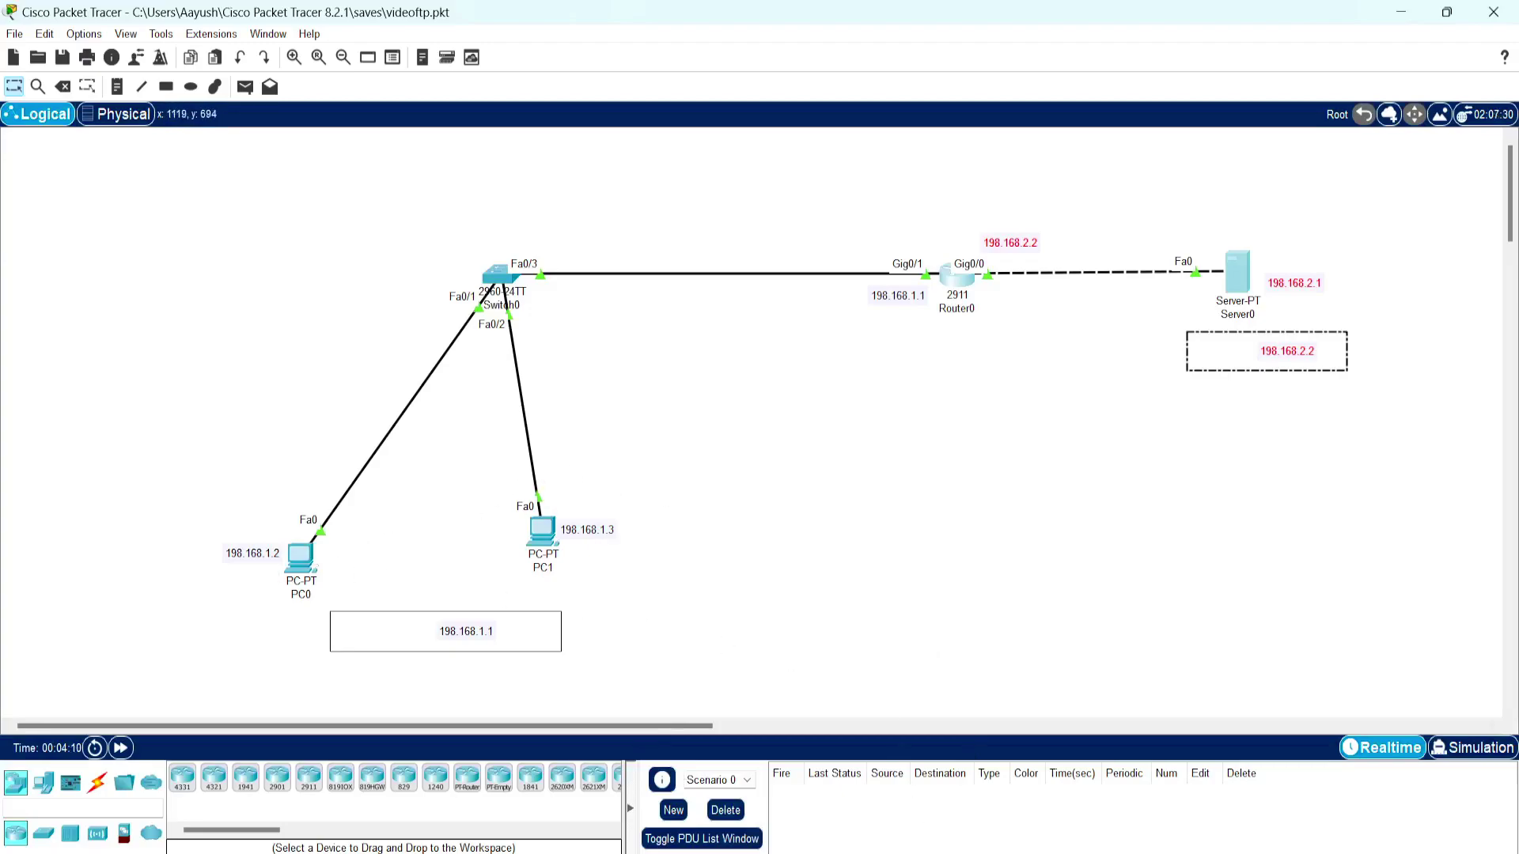
Return to PC0's command prompt and run the entered FTP connection command.
mouse_move(985, 851)
click(1046, 791)
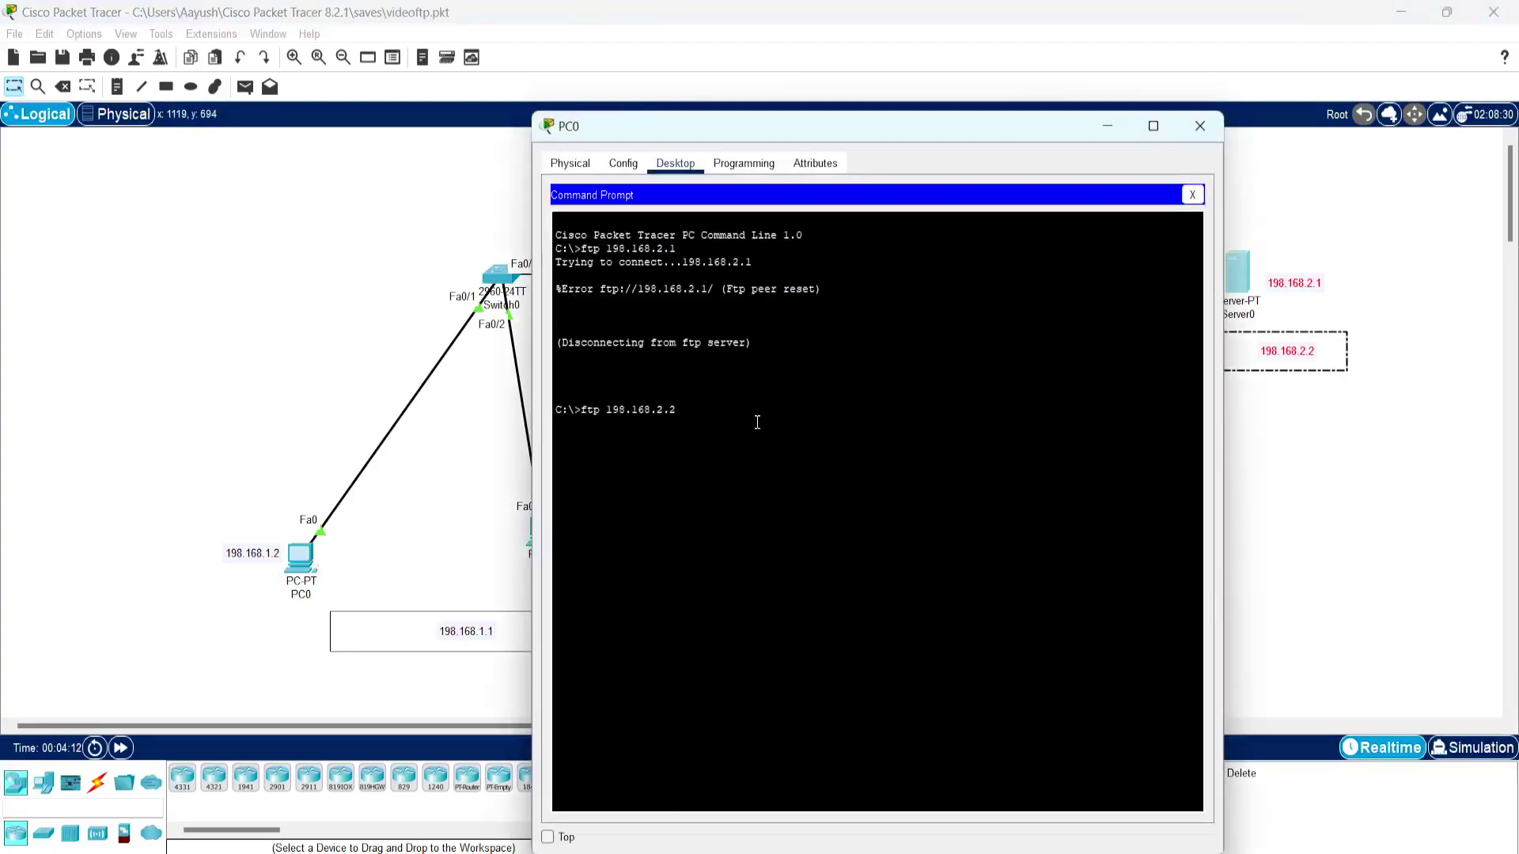
key(Return)
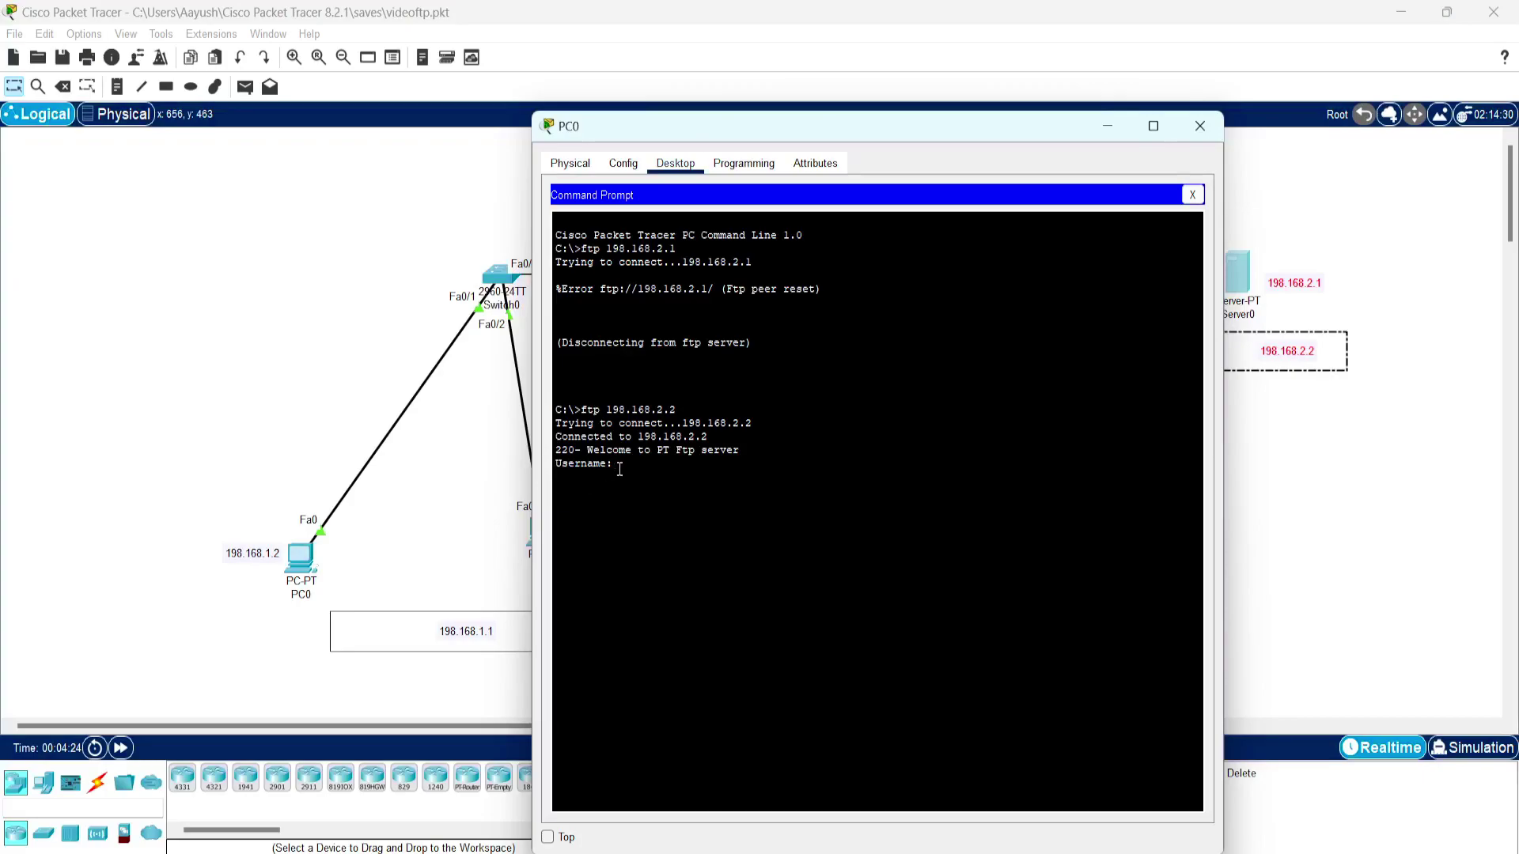
Log in to the FTP server with the username student and the account password.
text(sadue)
key(BackSpace)
key(BackSpace)
key(BackSpace)
text(udent)
key(Return)
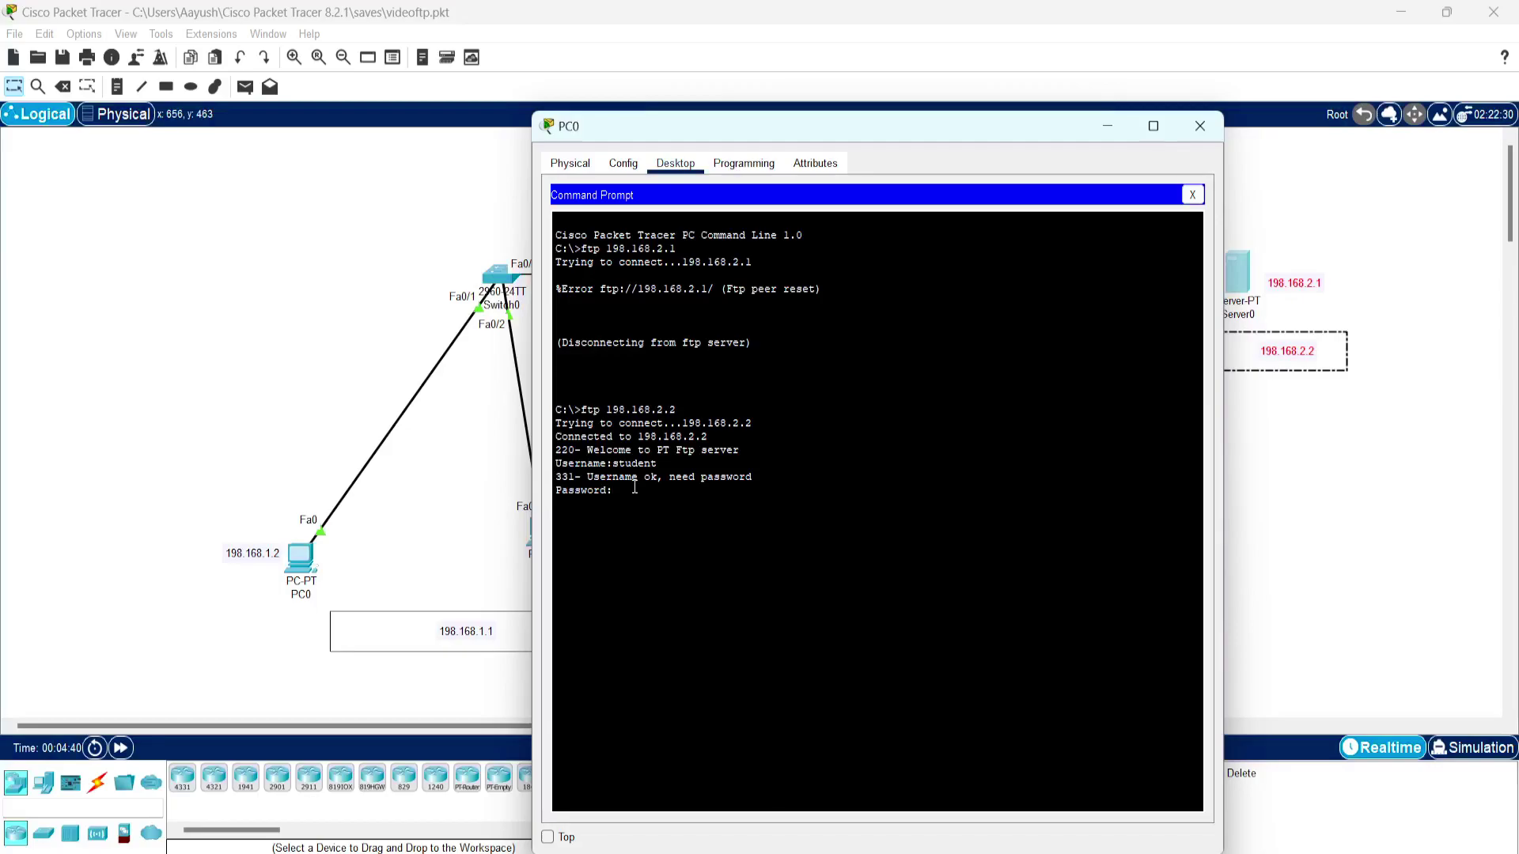
key(Return)
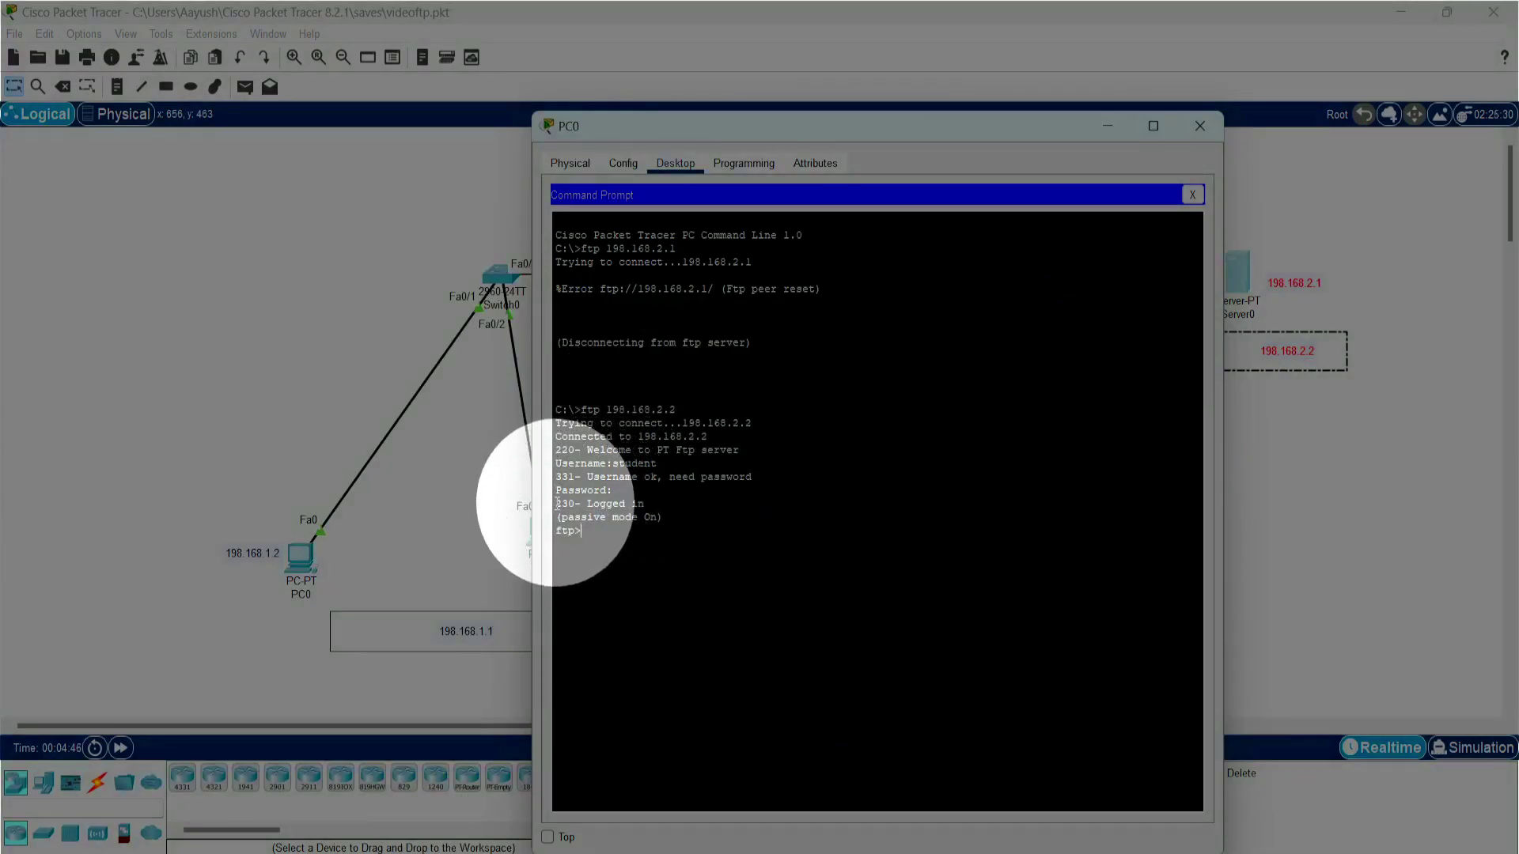
drag(555, 504, 647, 505)
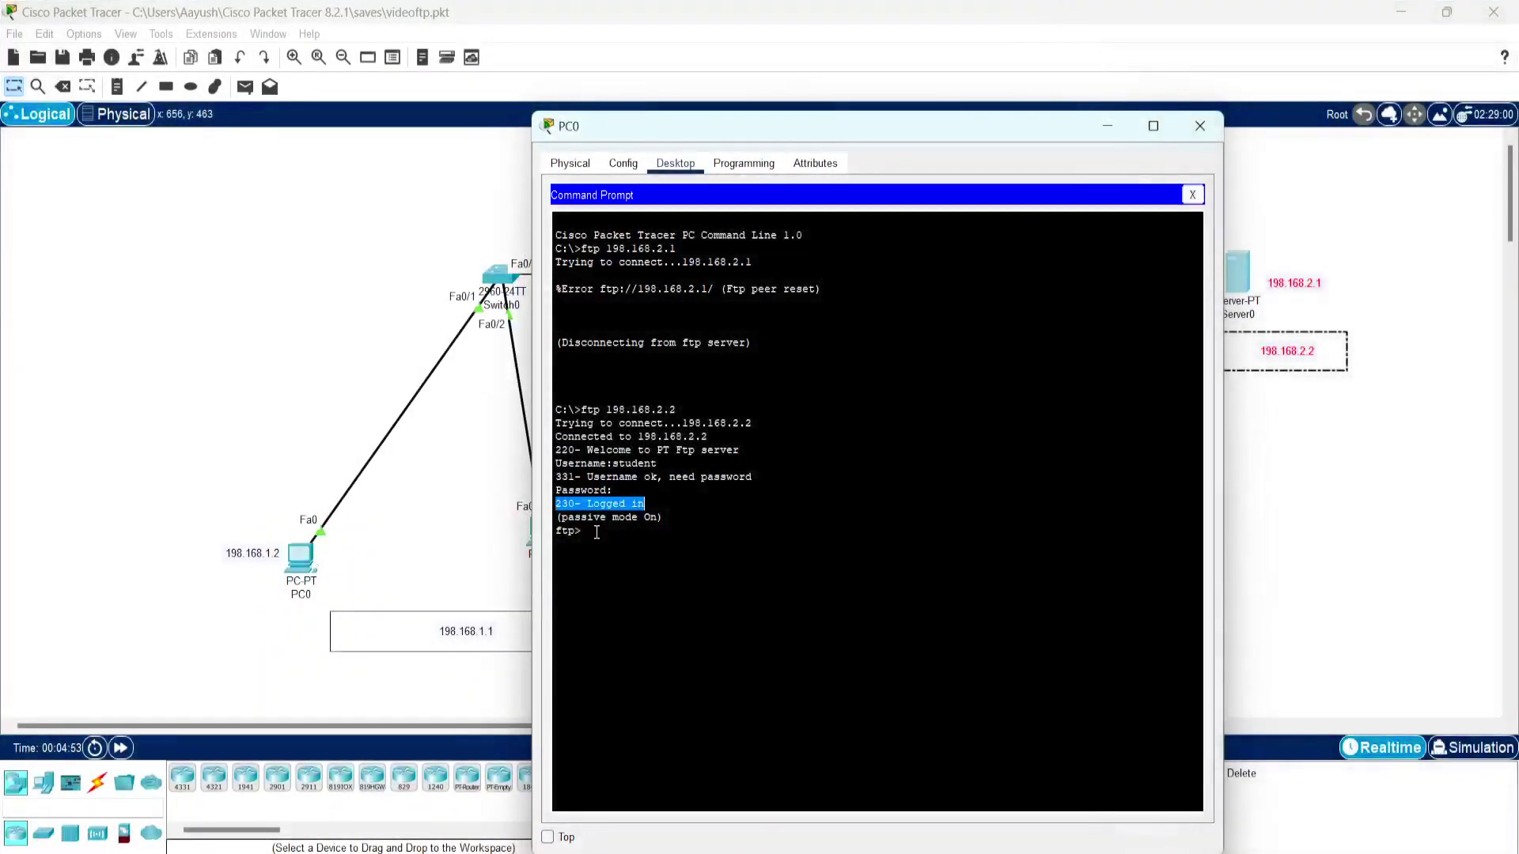
click(598, 532)
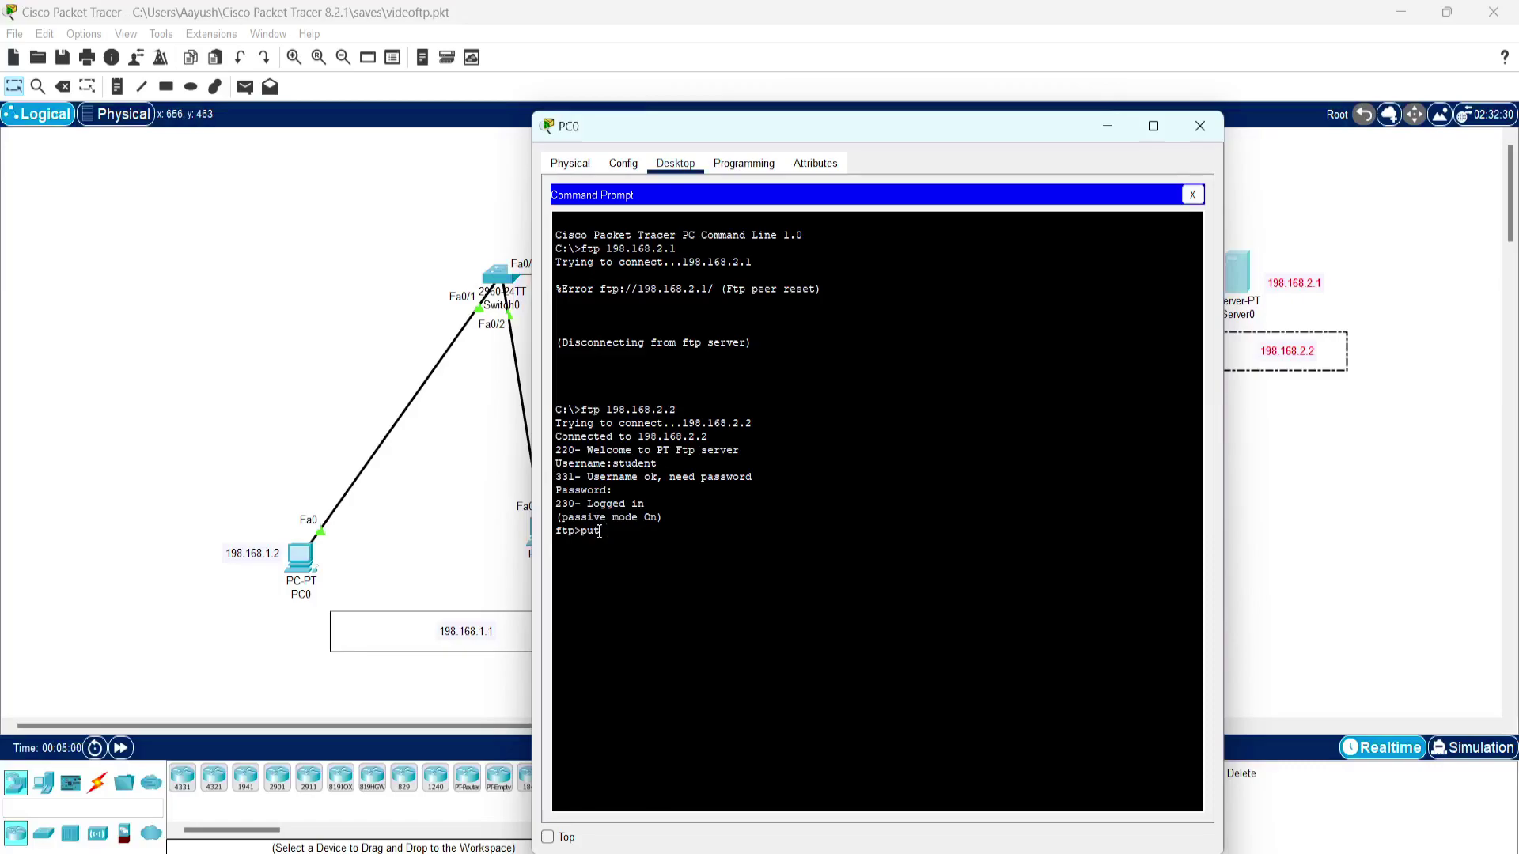
Leave PC0's command prompt and write "hello world" in its Text Editor.
click(1107, 127)
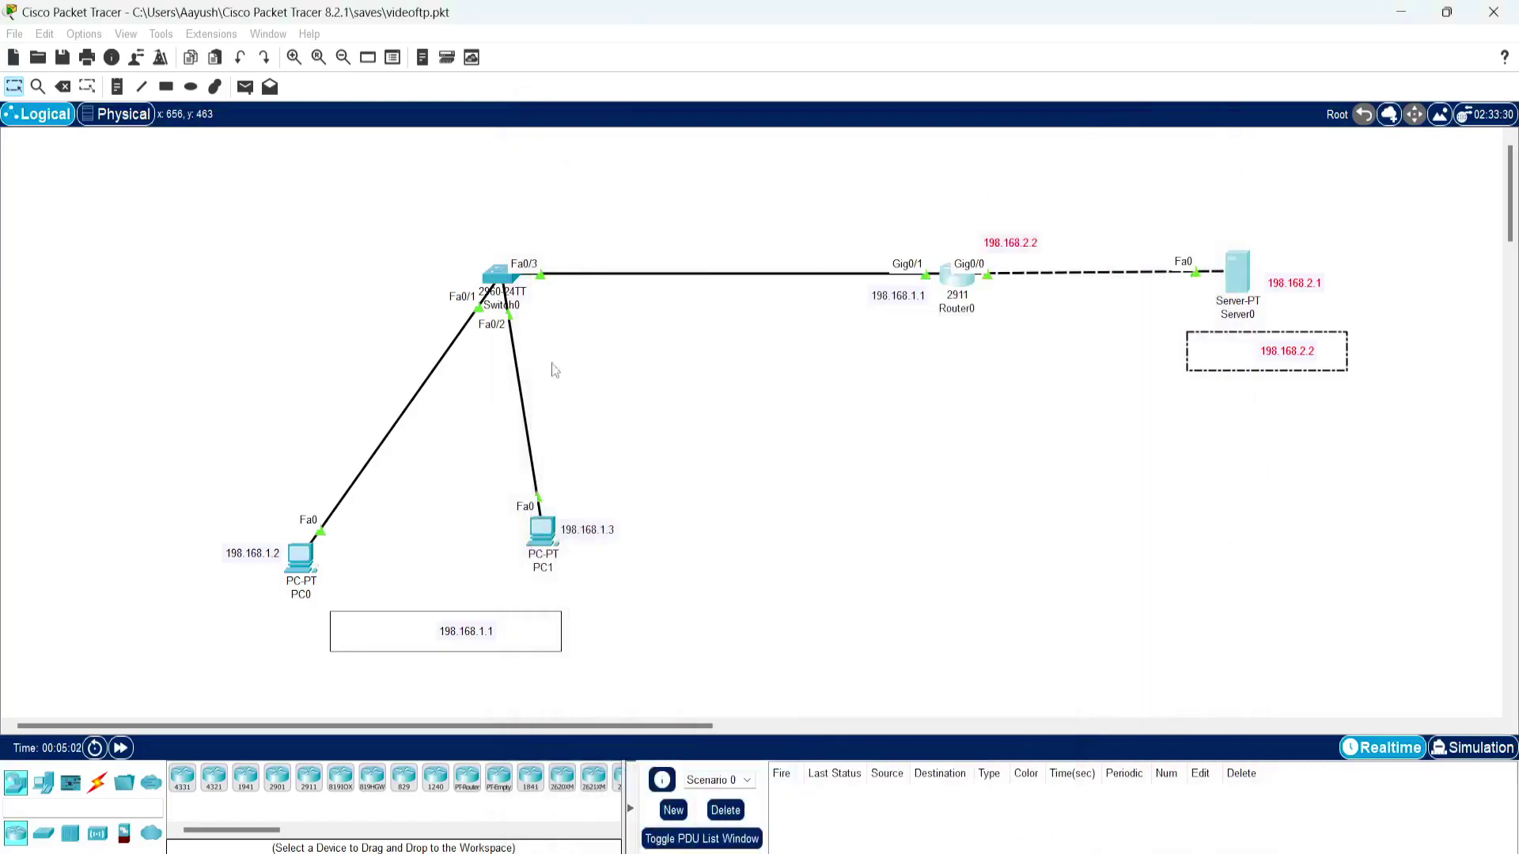
click(299, 558)
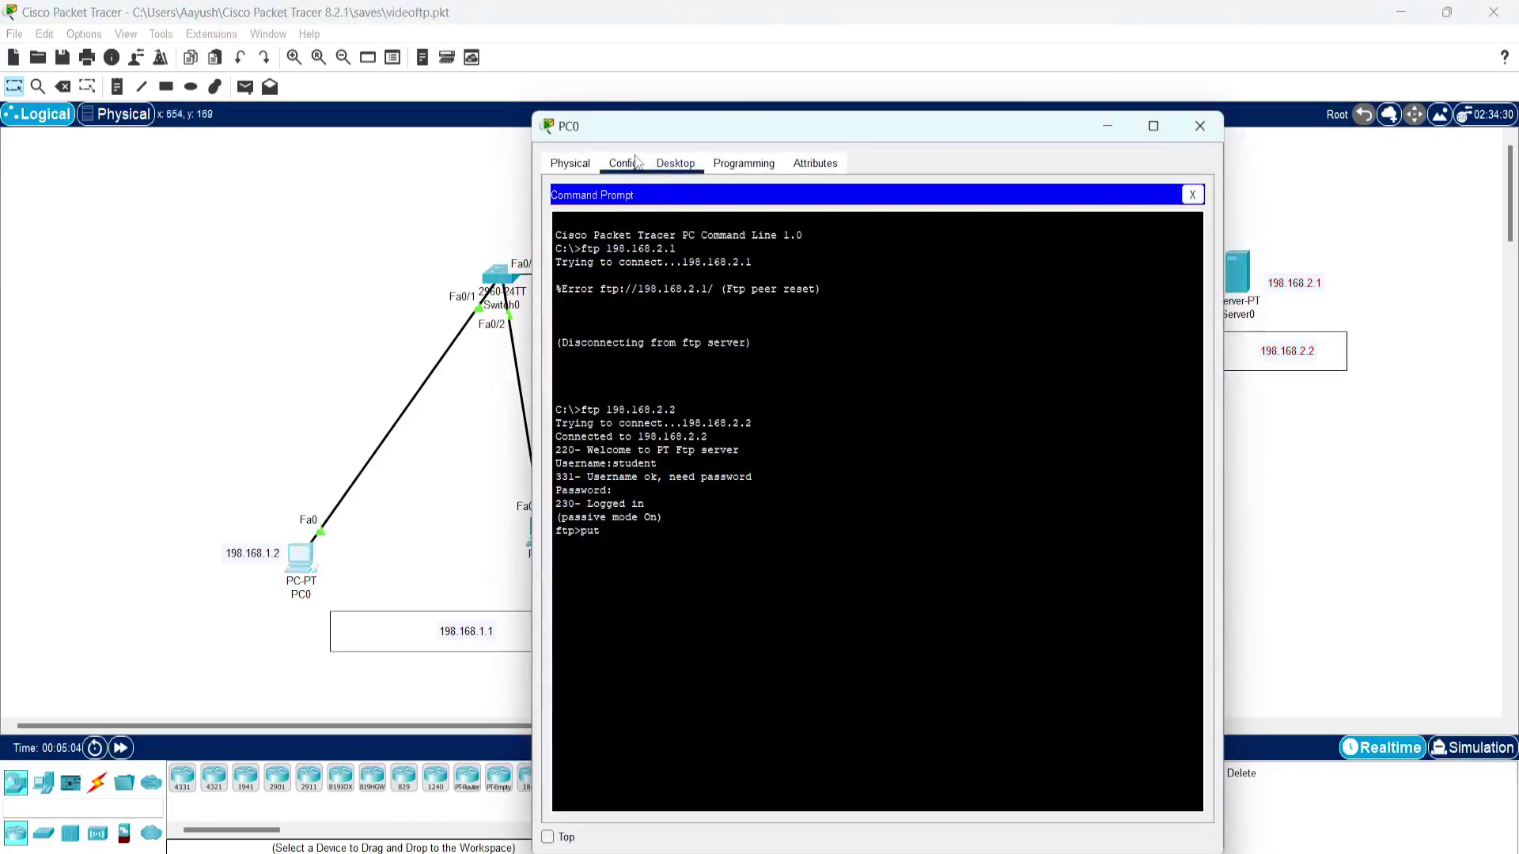
click(1192, 195)
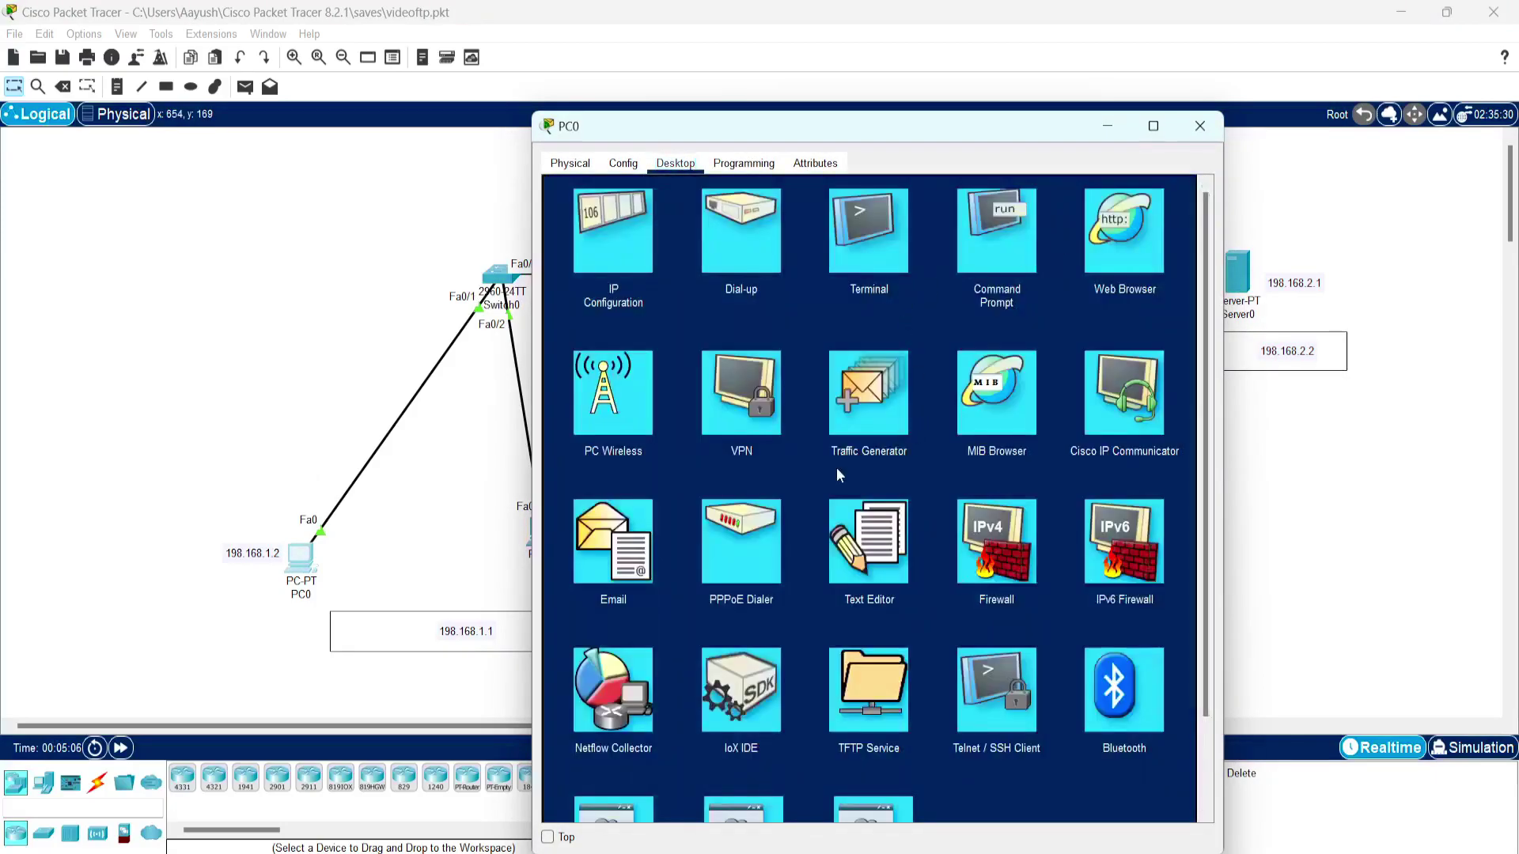
click(845, 544)
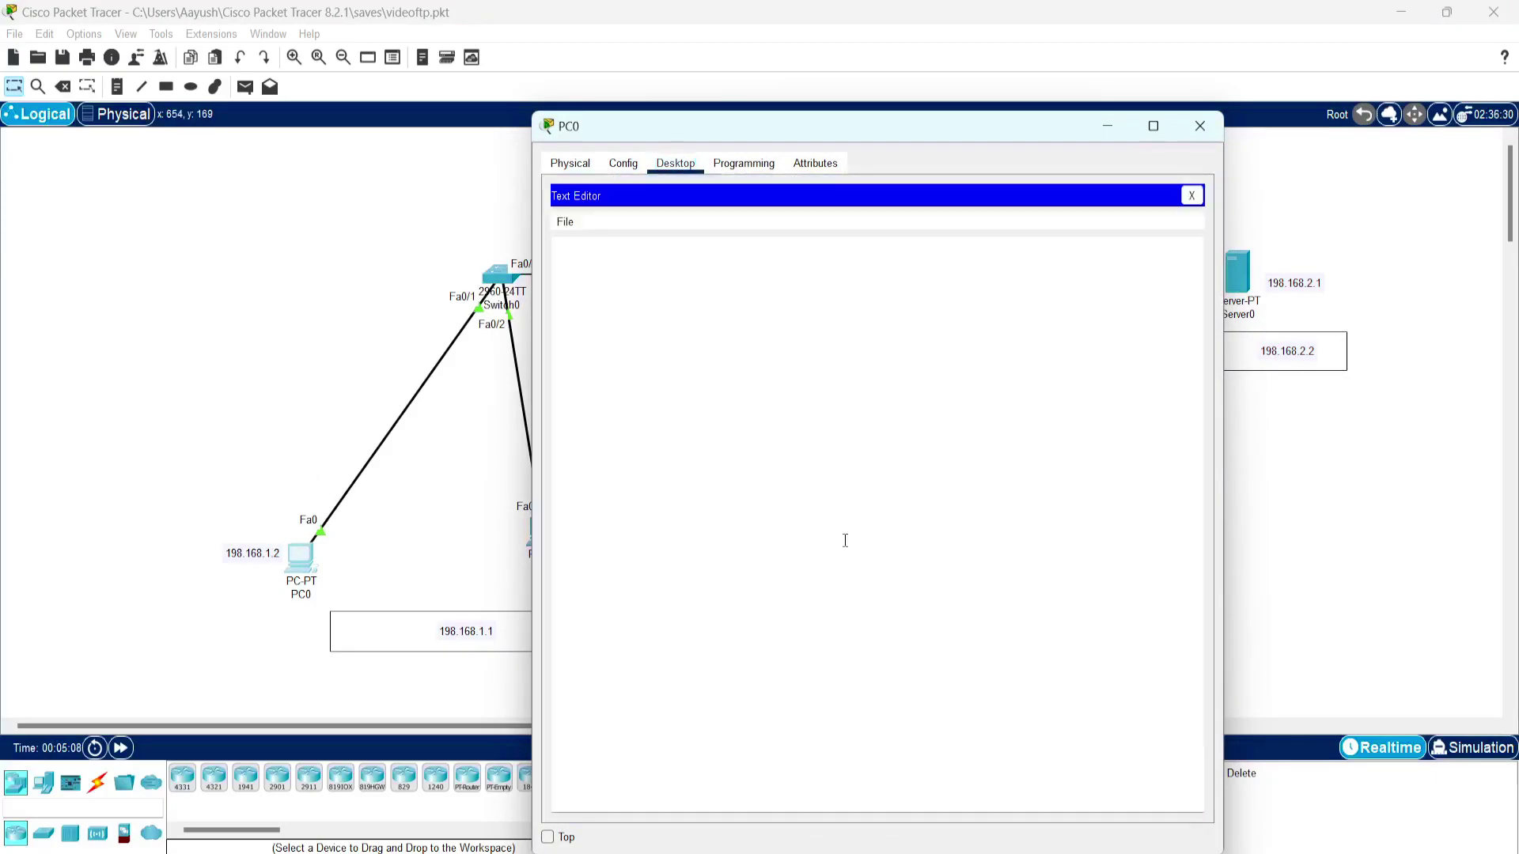
click(701, 268)
text(hello world)
Save the text on PC0 as hello.txt and close the Text Editor.
click(564, 222)
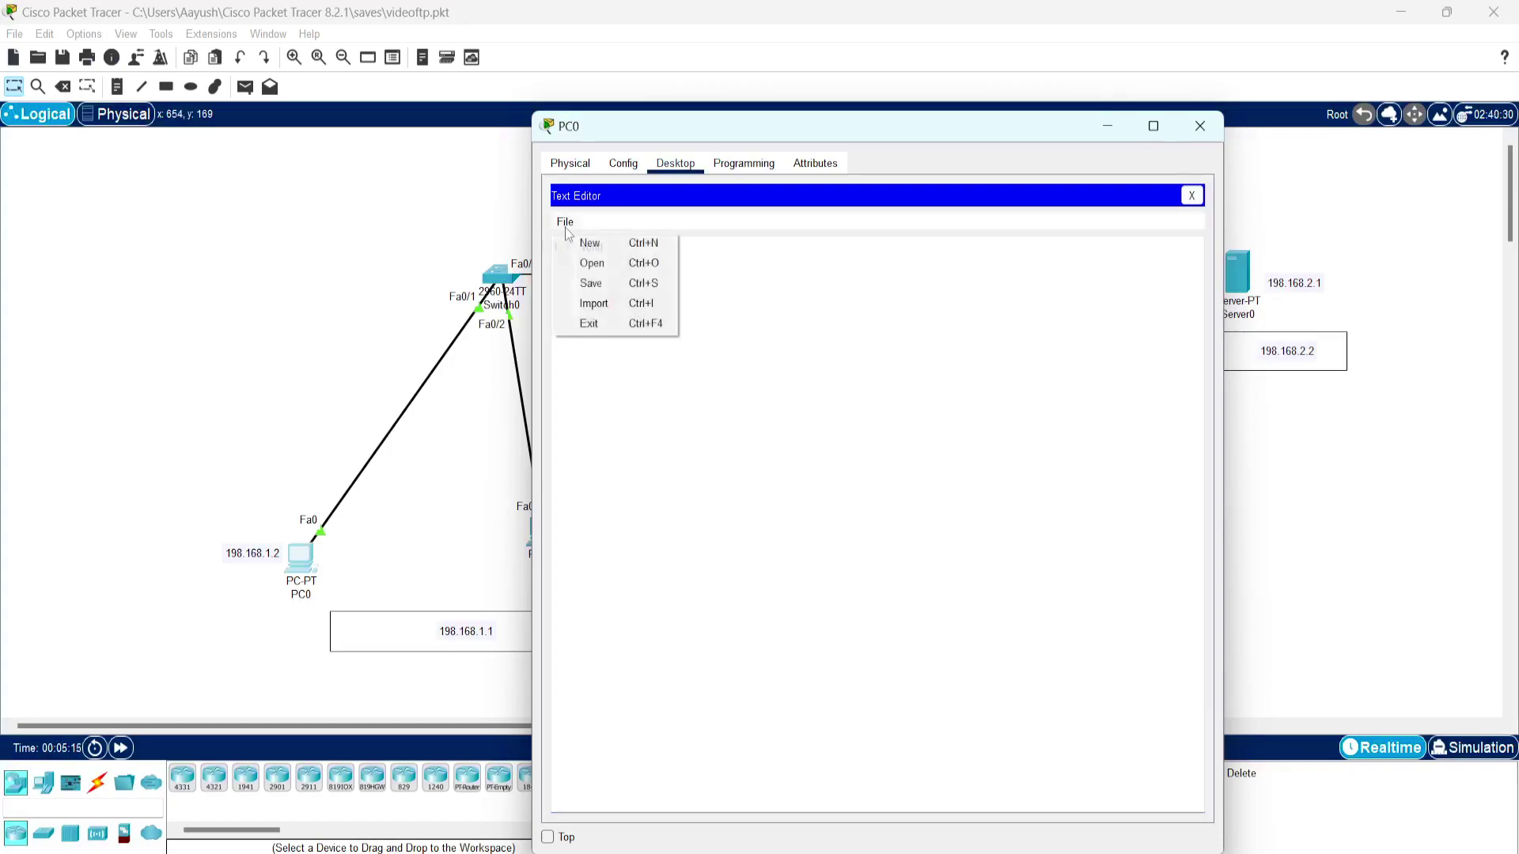
click(590, 281)
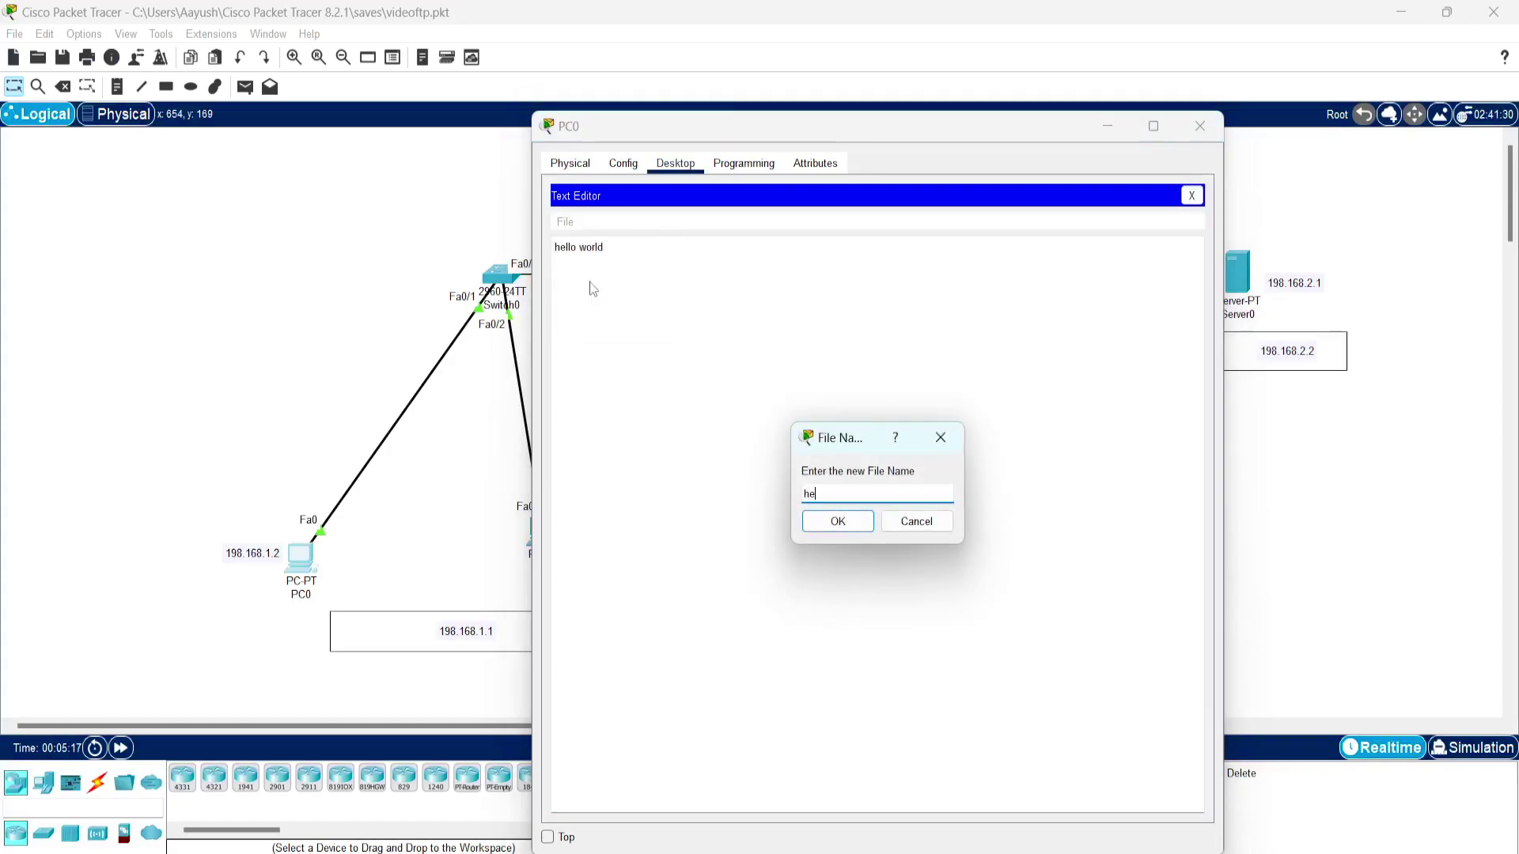
text(hello.txt)
click(838, 522)
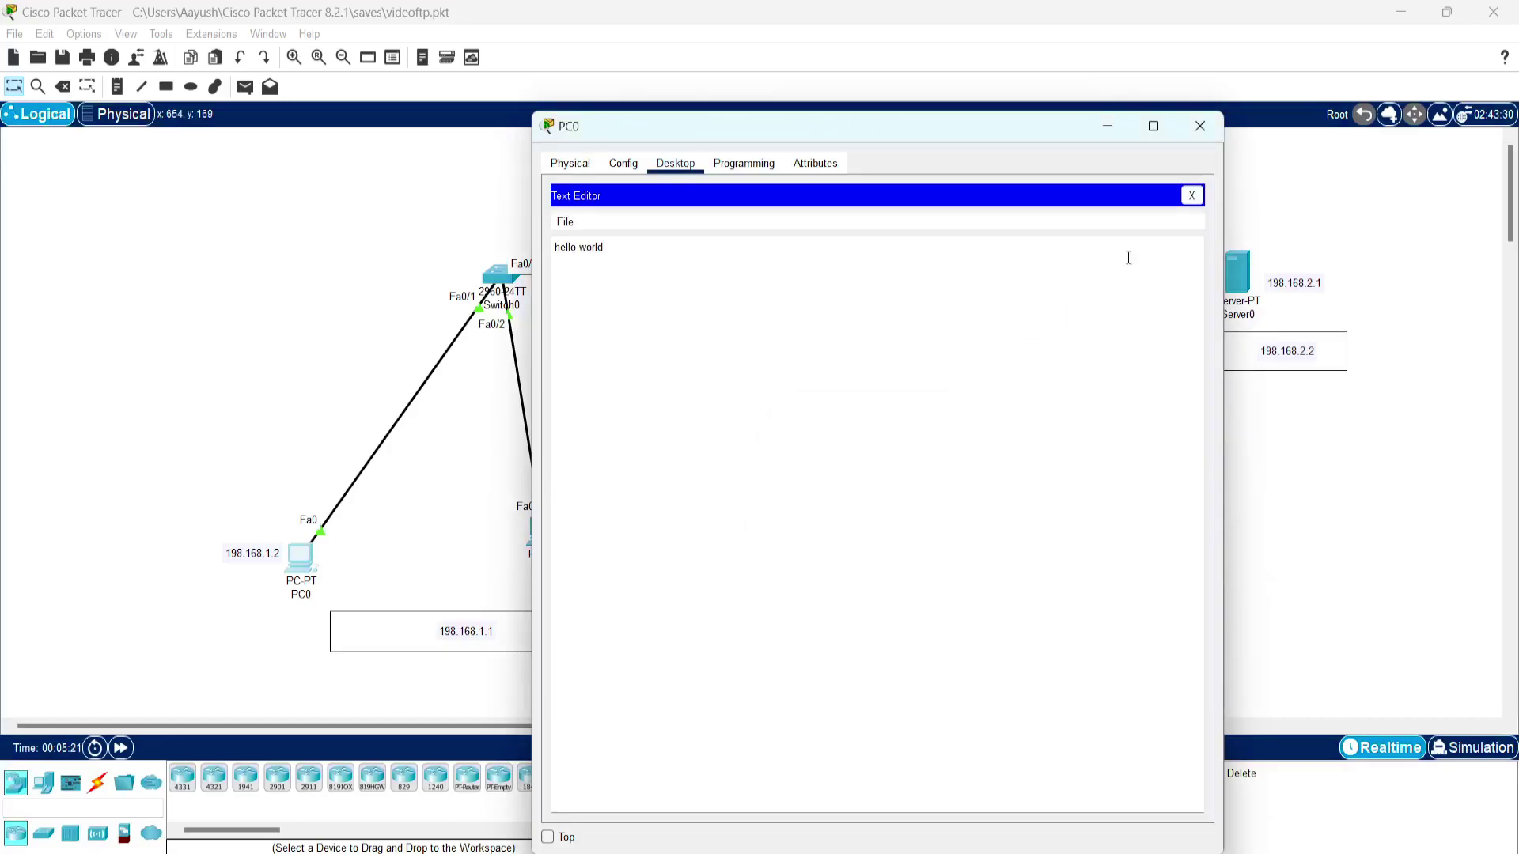
click(1191, 195)
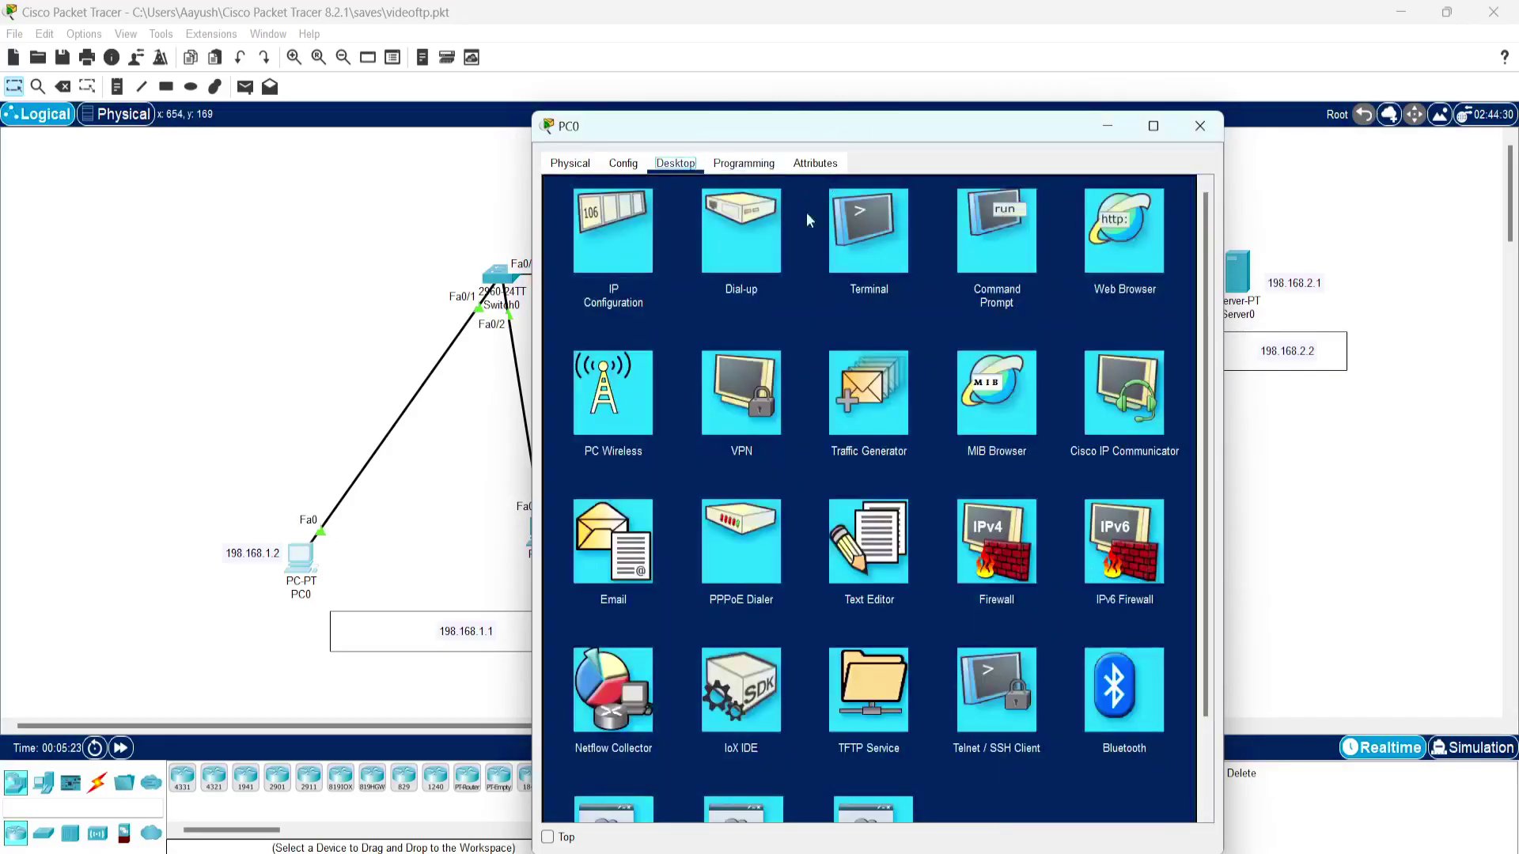
Upload hello.txt to the FTP server with the put command in PC0's Command Prompt, and close PC0's window.
click(983, 241)
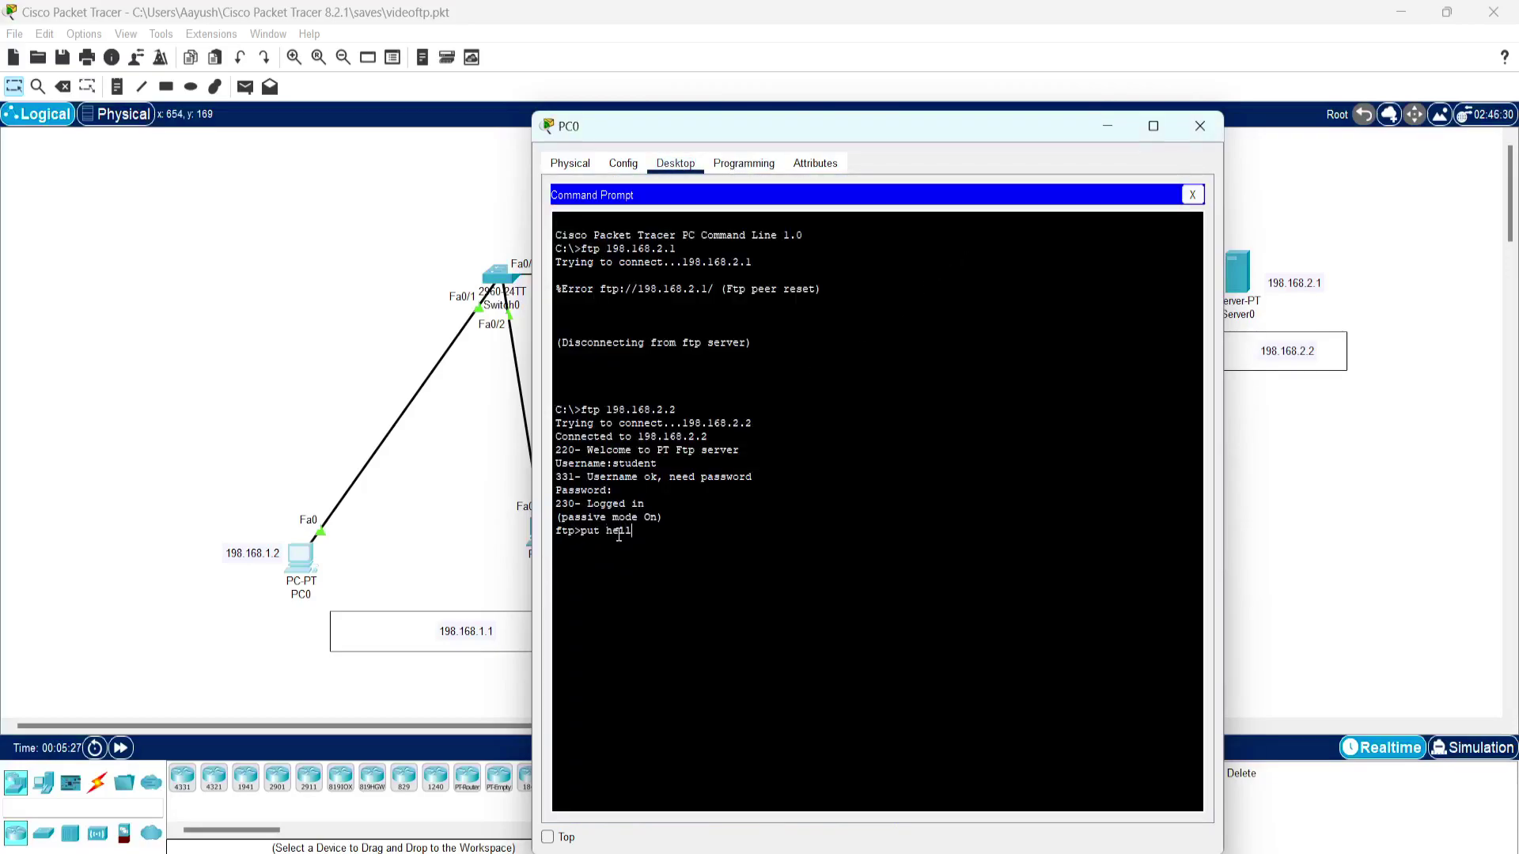
text(hello.txt)
drag(577, 534, 607, 536)
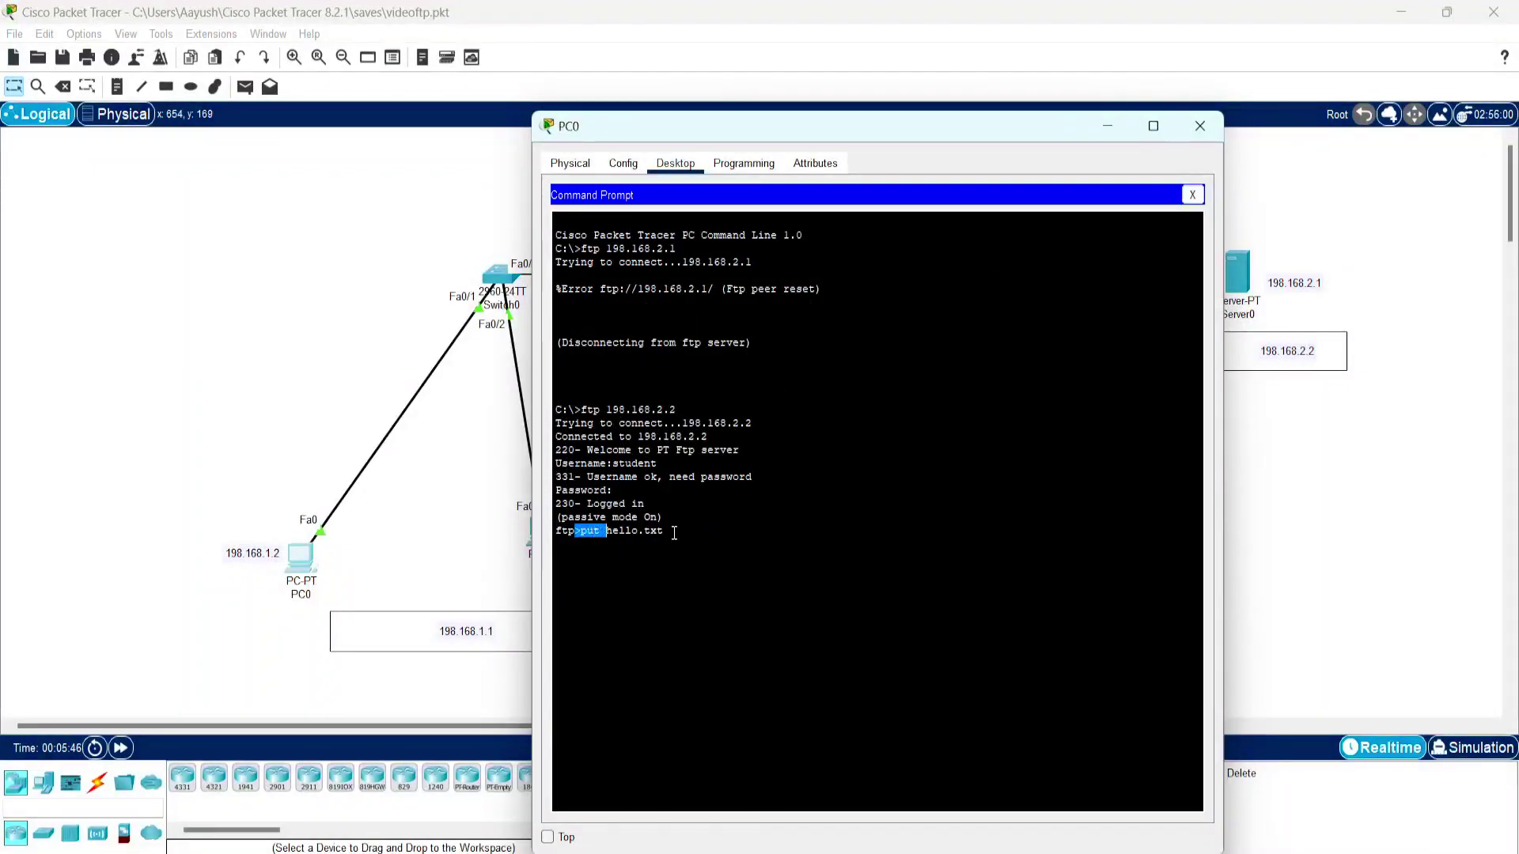
click(679, 531)
key(Return)
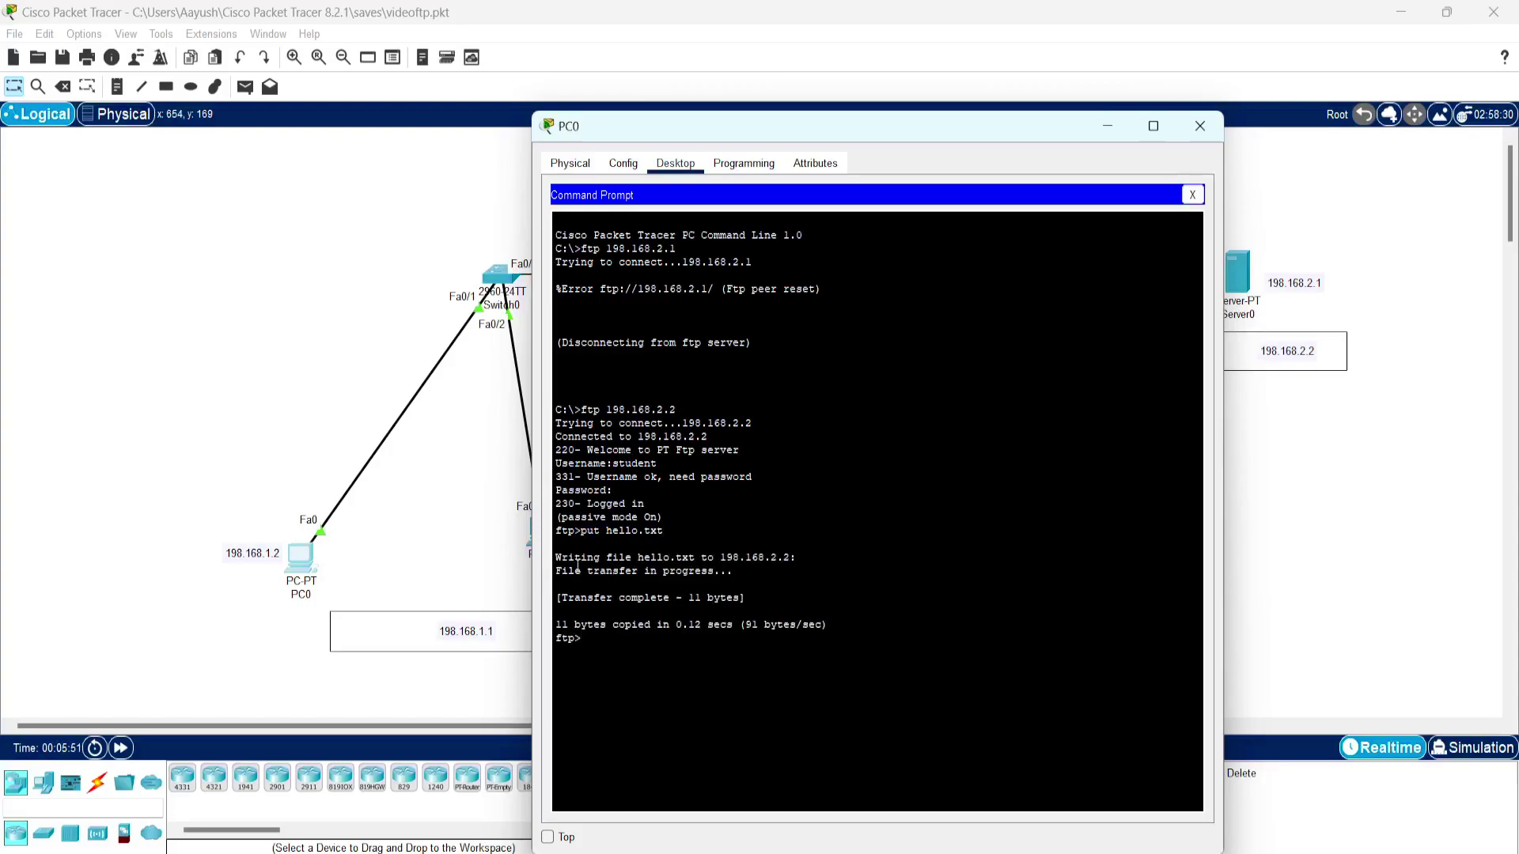
drag(553, 558, 842, 636)
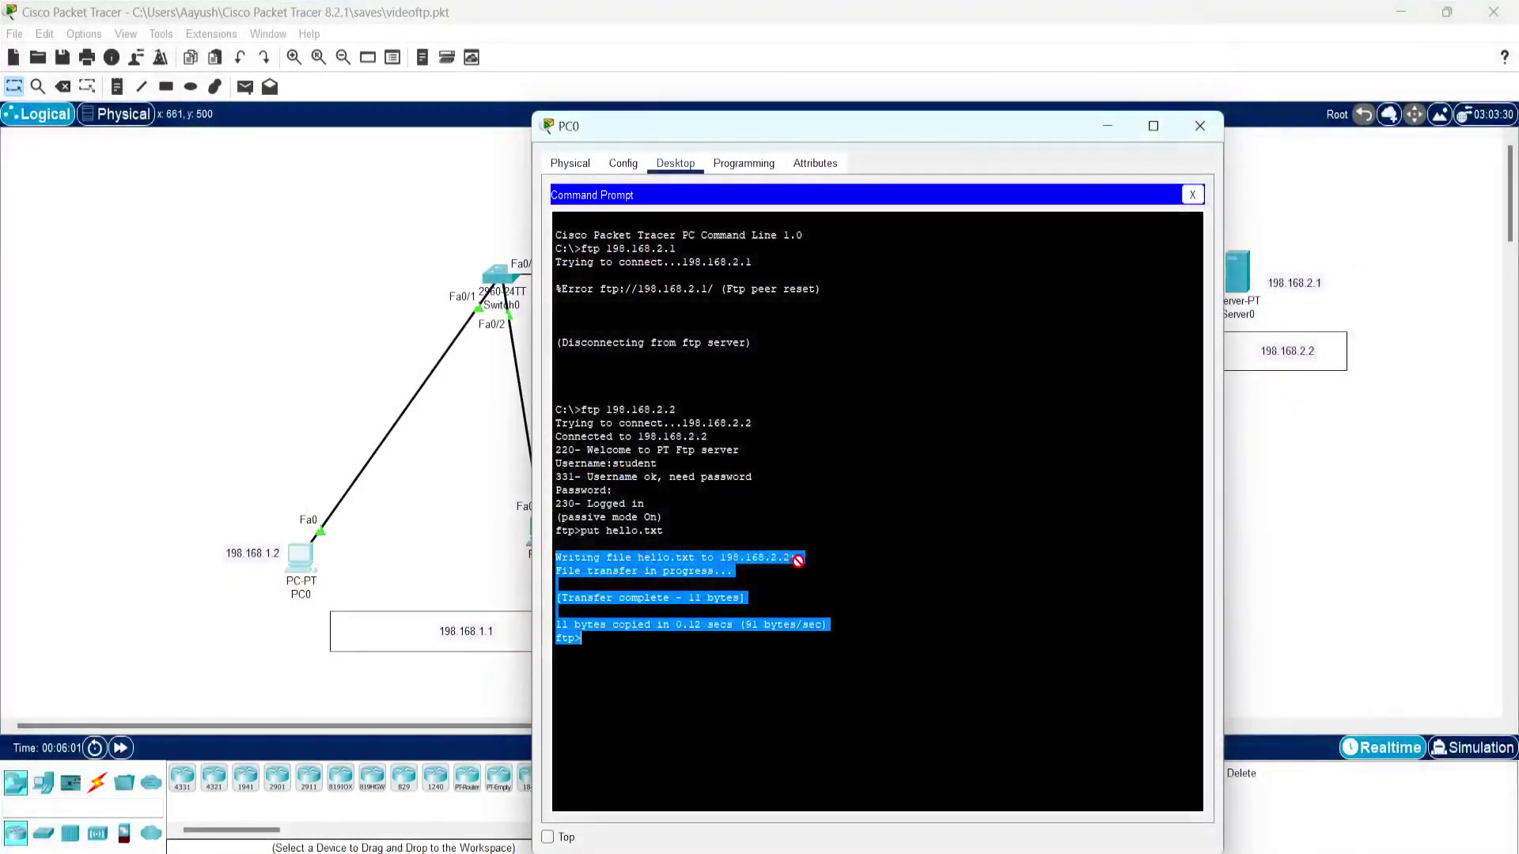
click(800, 594)
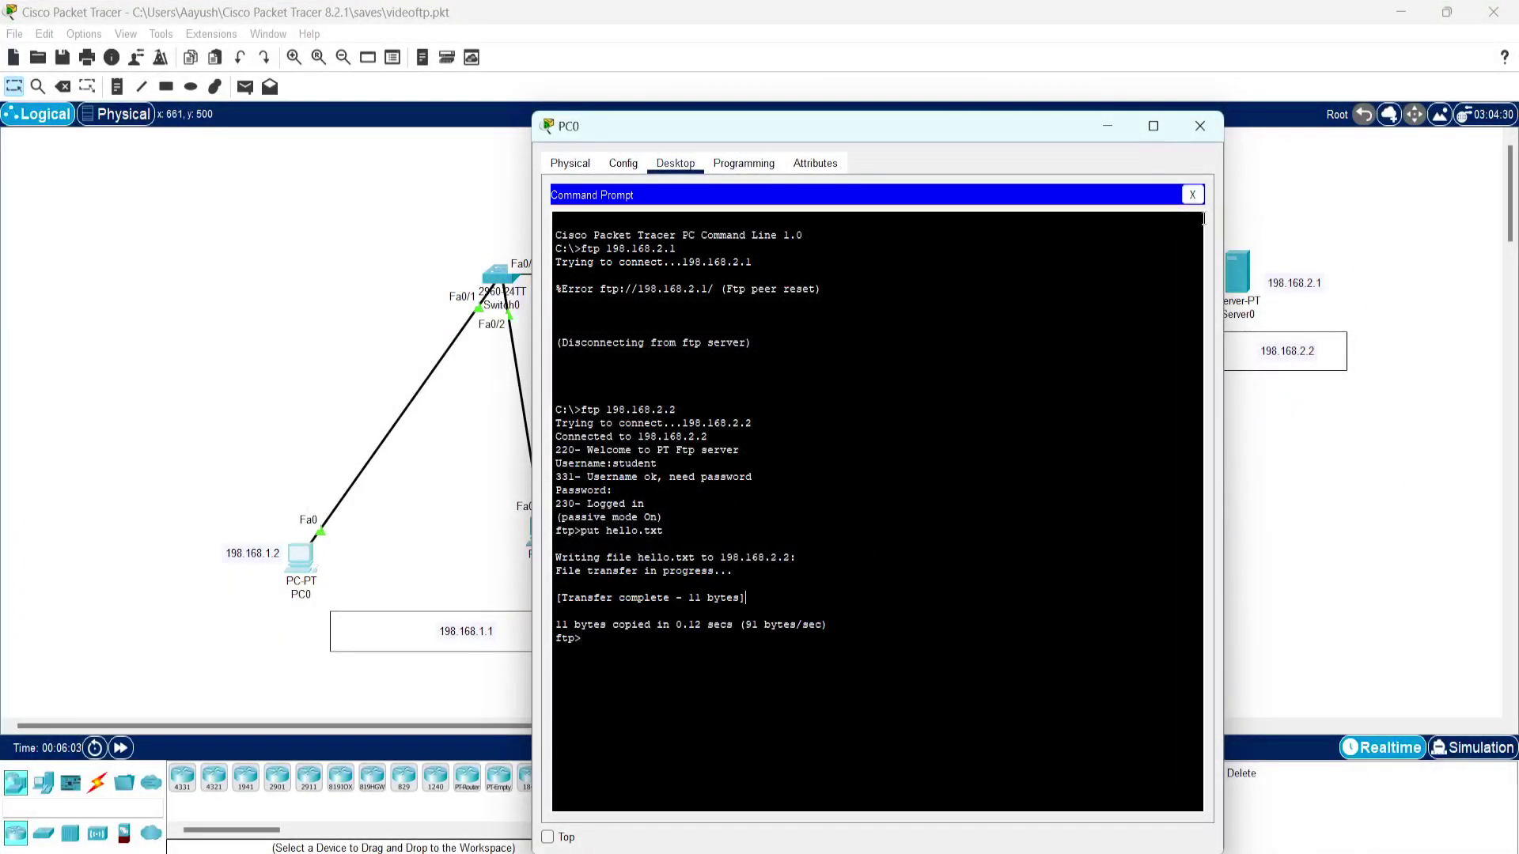
click(1193, 195)
click(1200, 125)
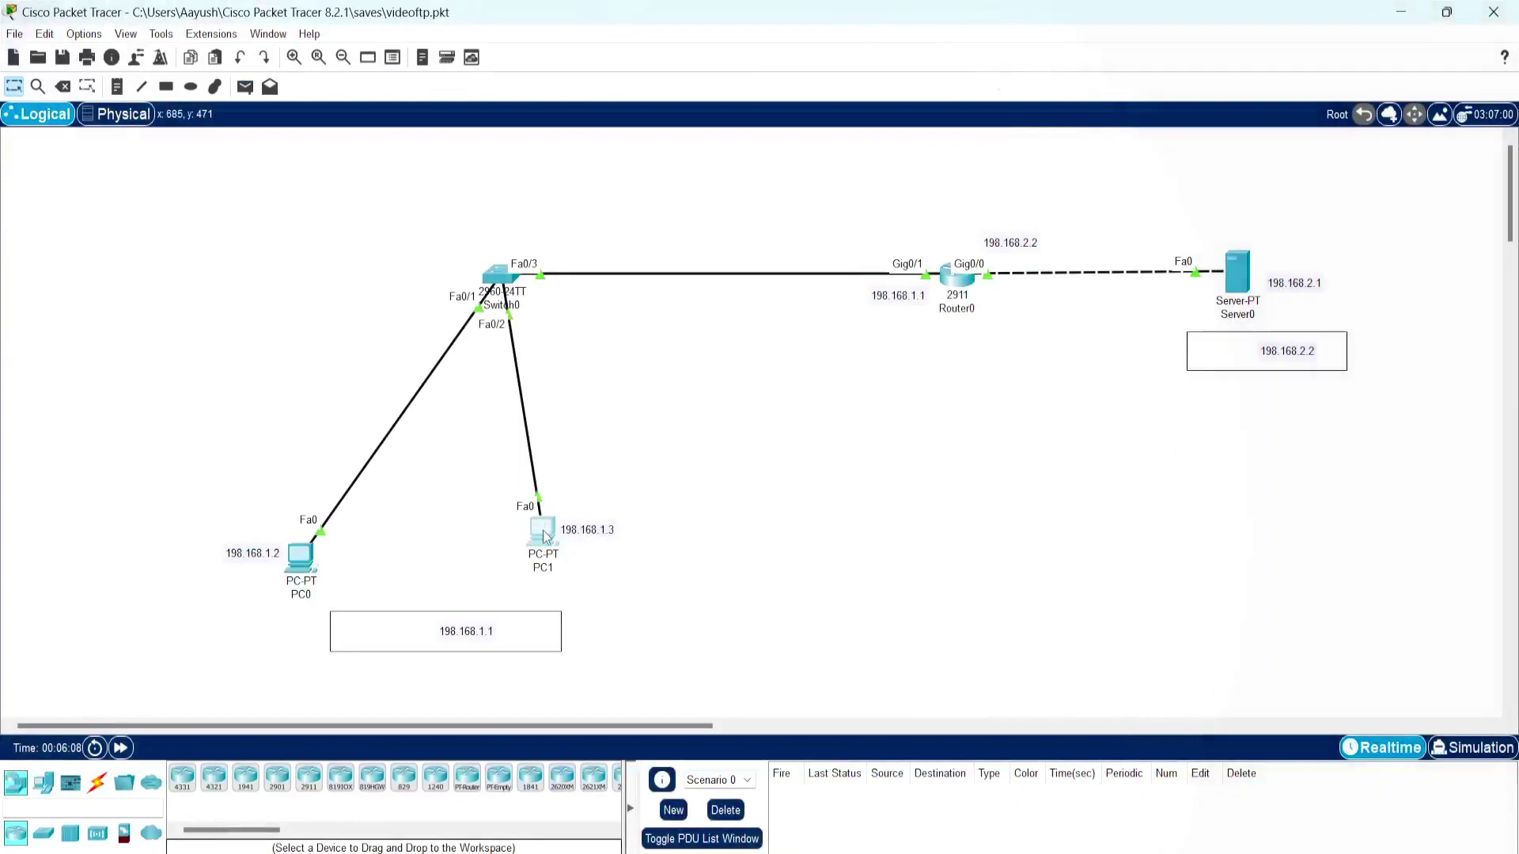
Open PC1's Command Prompt and connect to the FTP server at 198.168.2.2.
click(543, 530)
click(675, 163)
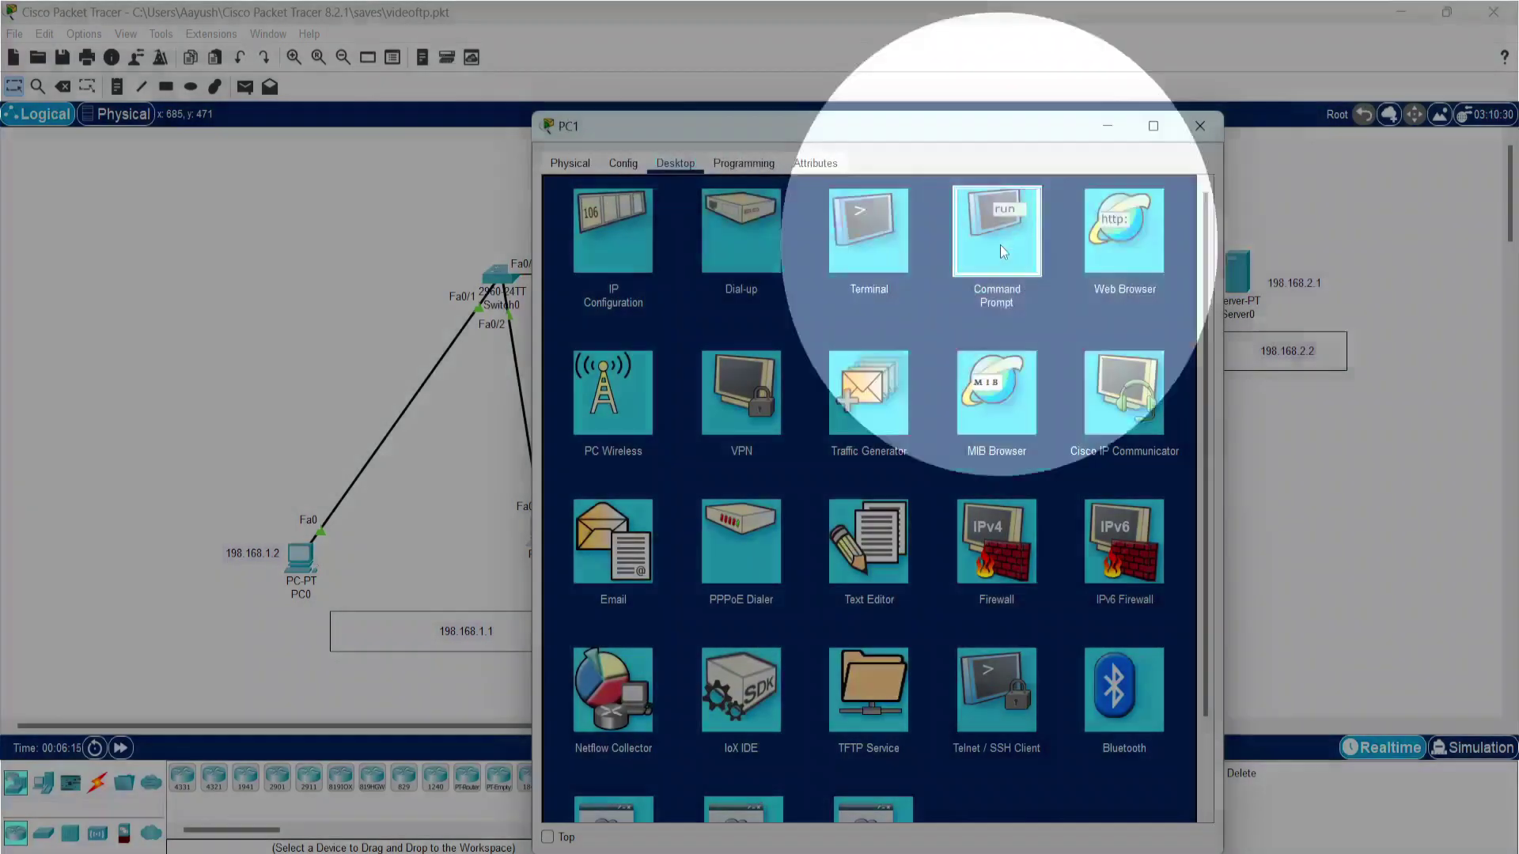
click(999, 245)
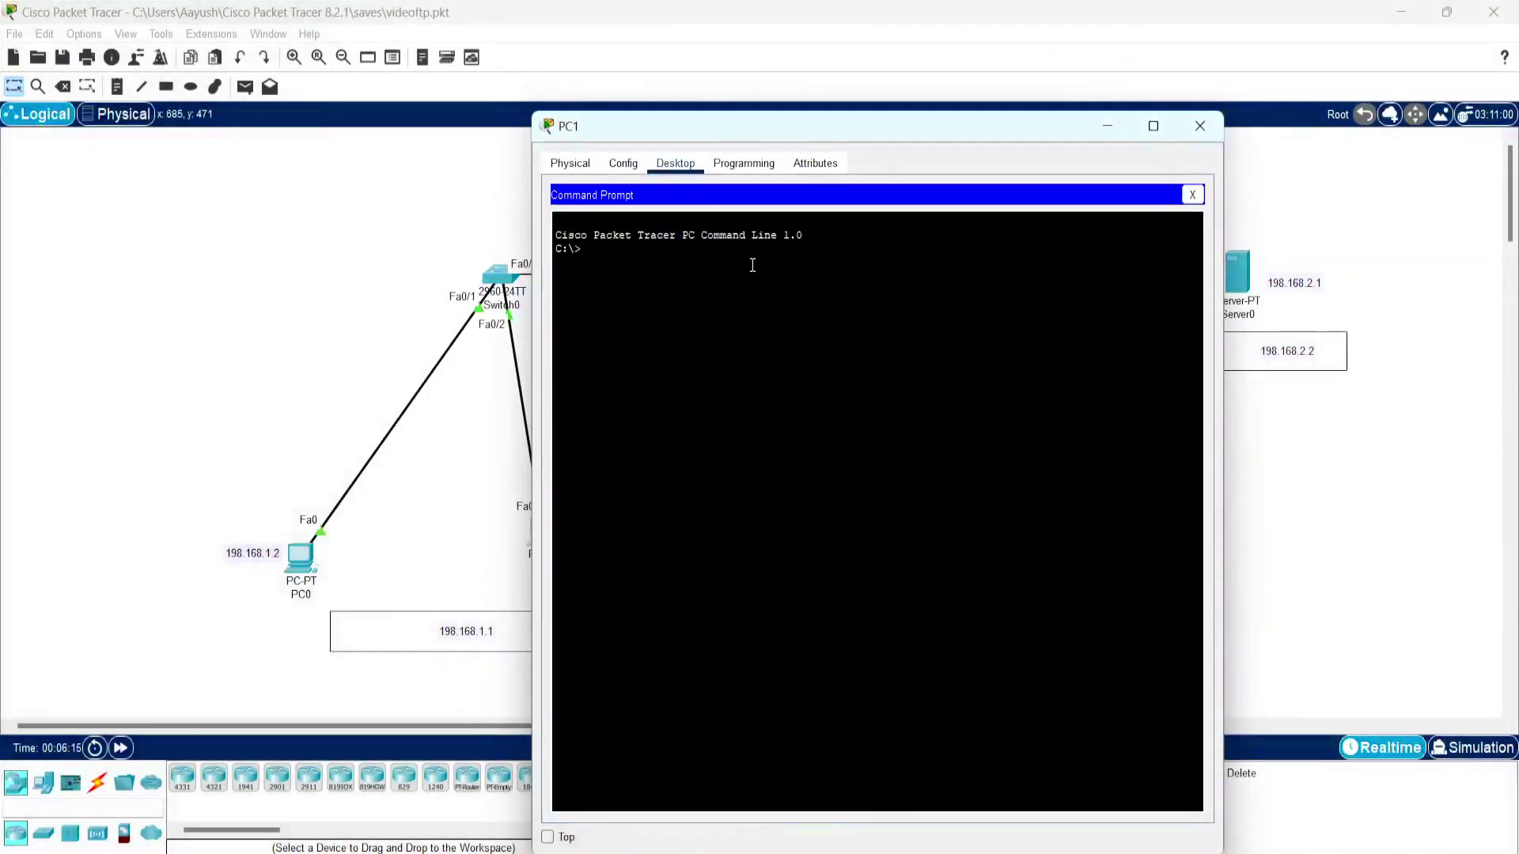
text(ftp)
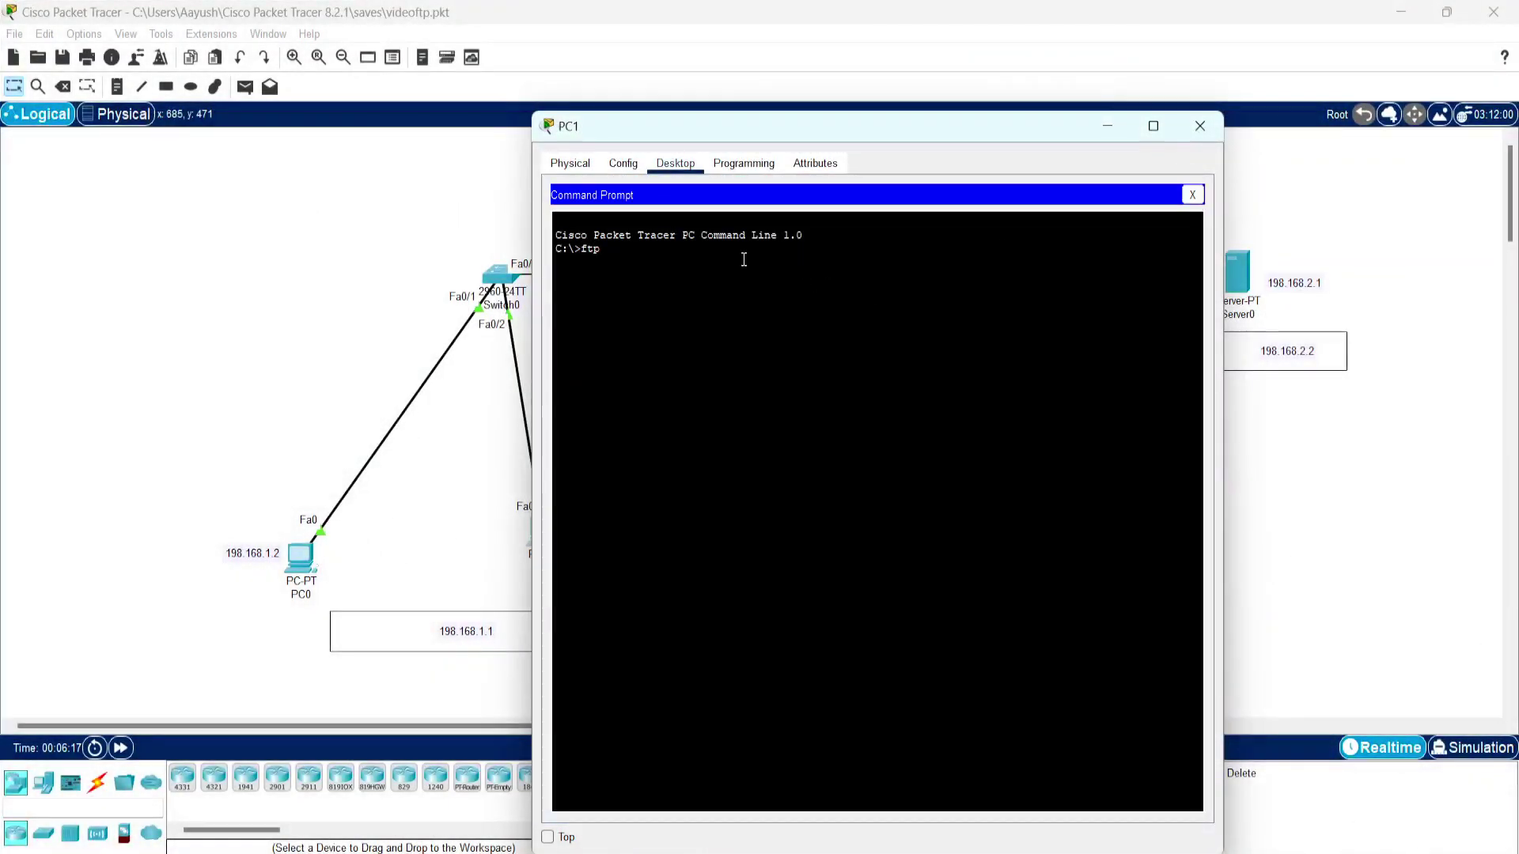
text( 192)
key(BackSpace)
key(Return)
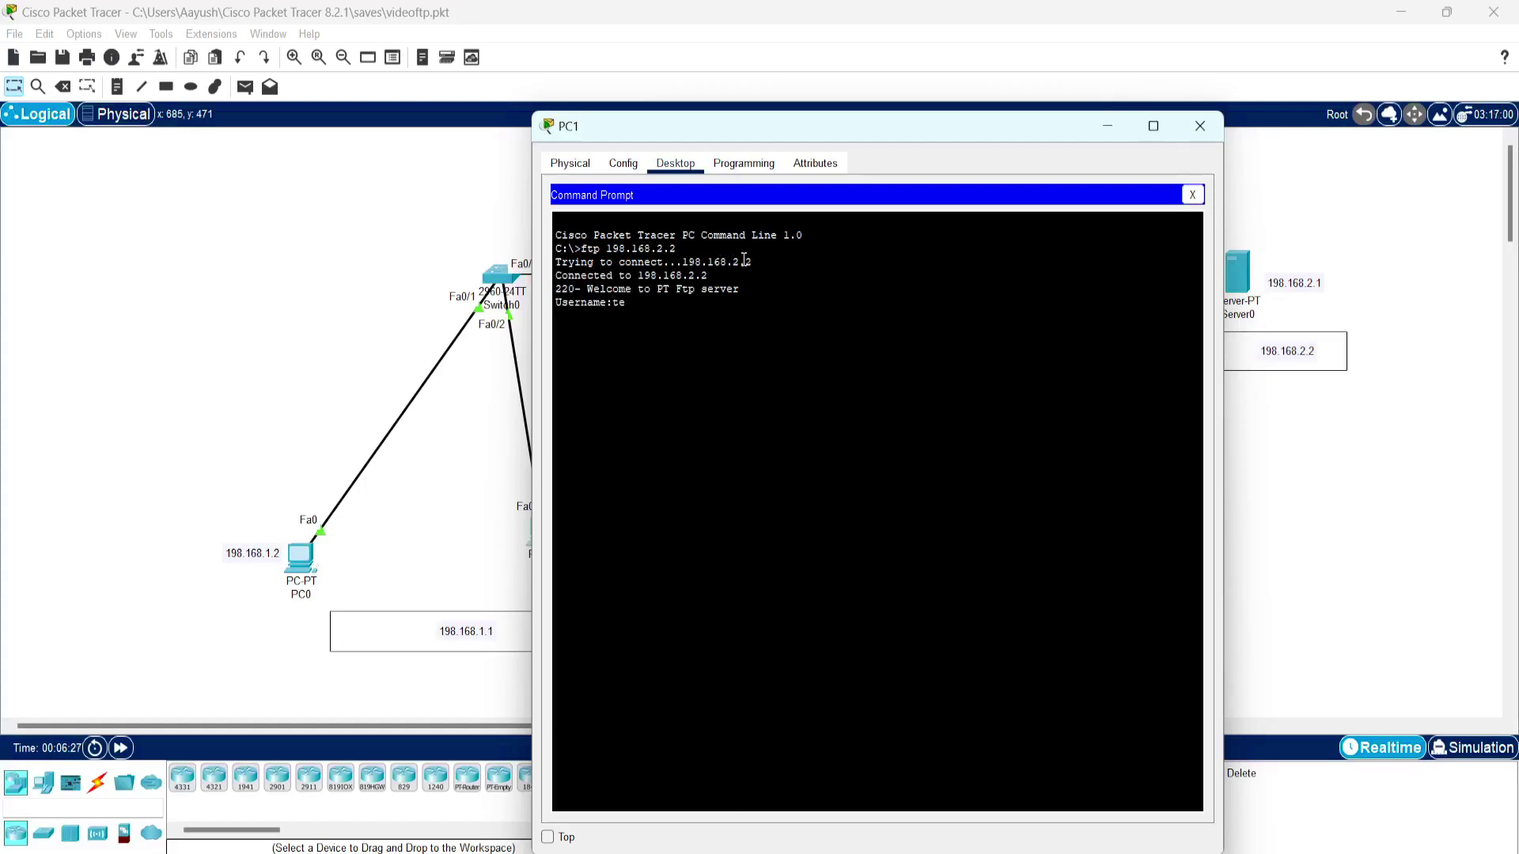
Log in to the FTP server from PC1 with the username teacher and the account password.
text(teacher)
key(Return)
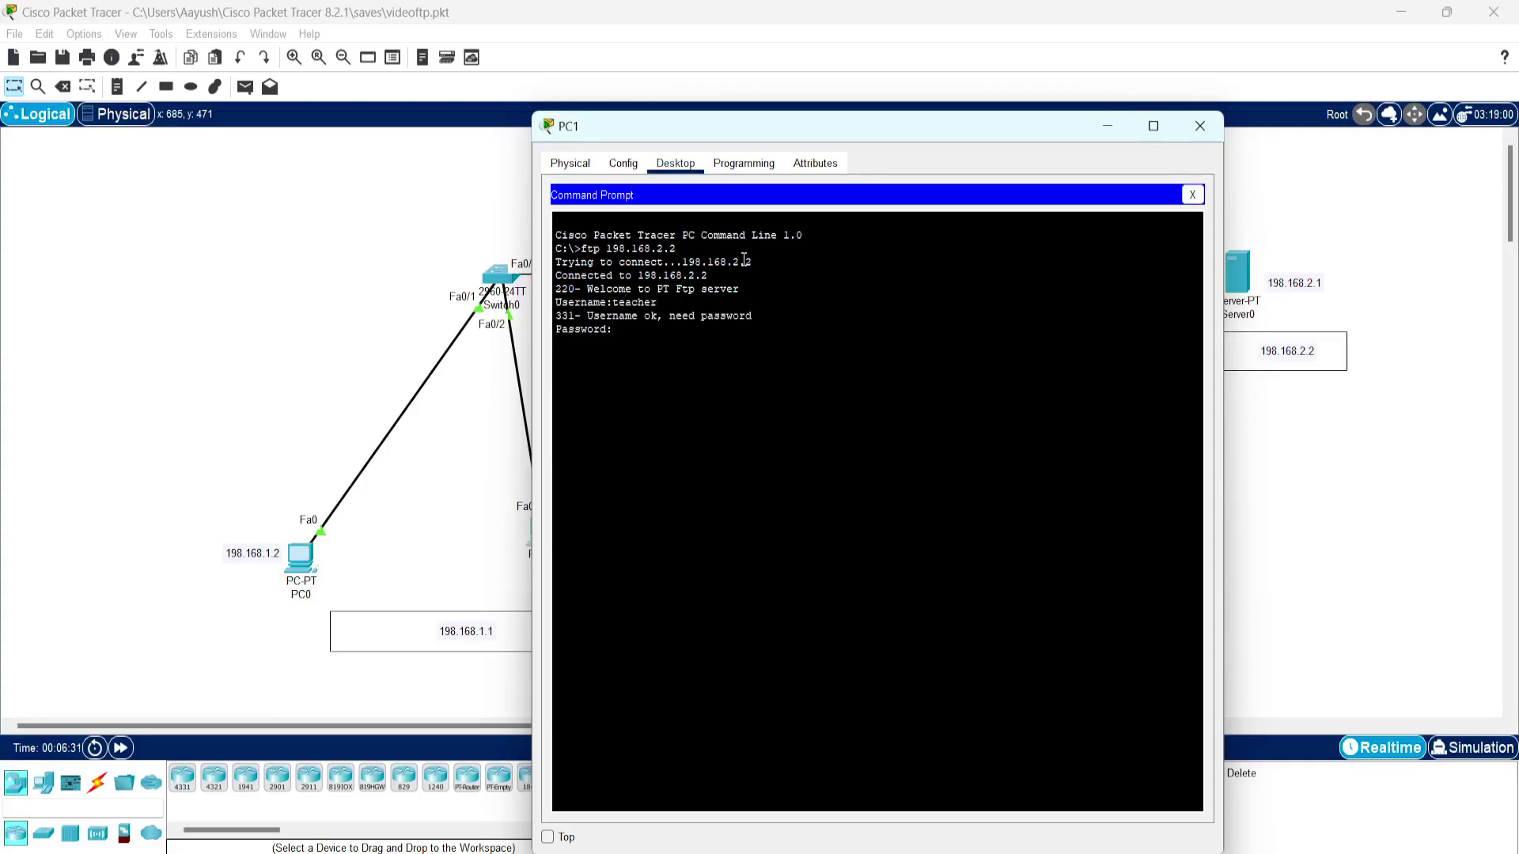
key(Return)
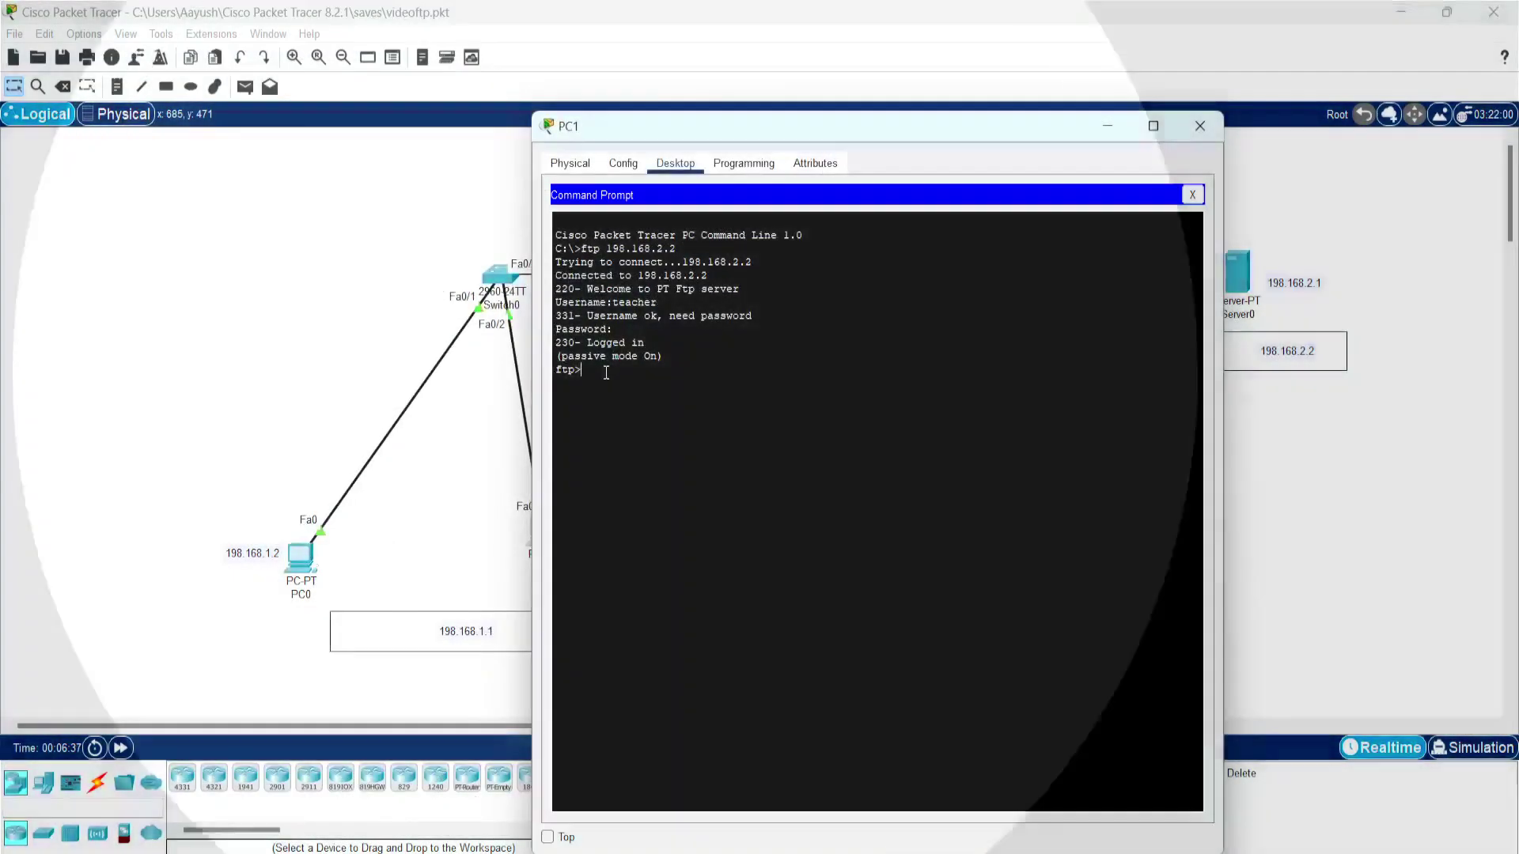
Download hello.txt from the FTP server to PC1 with the get command and review the transfer output.
text(get)
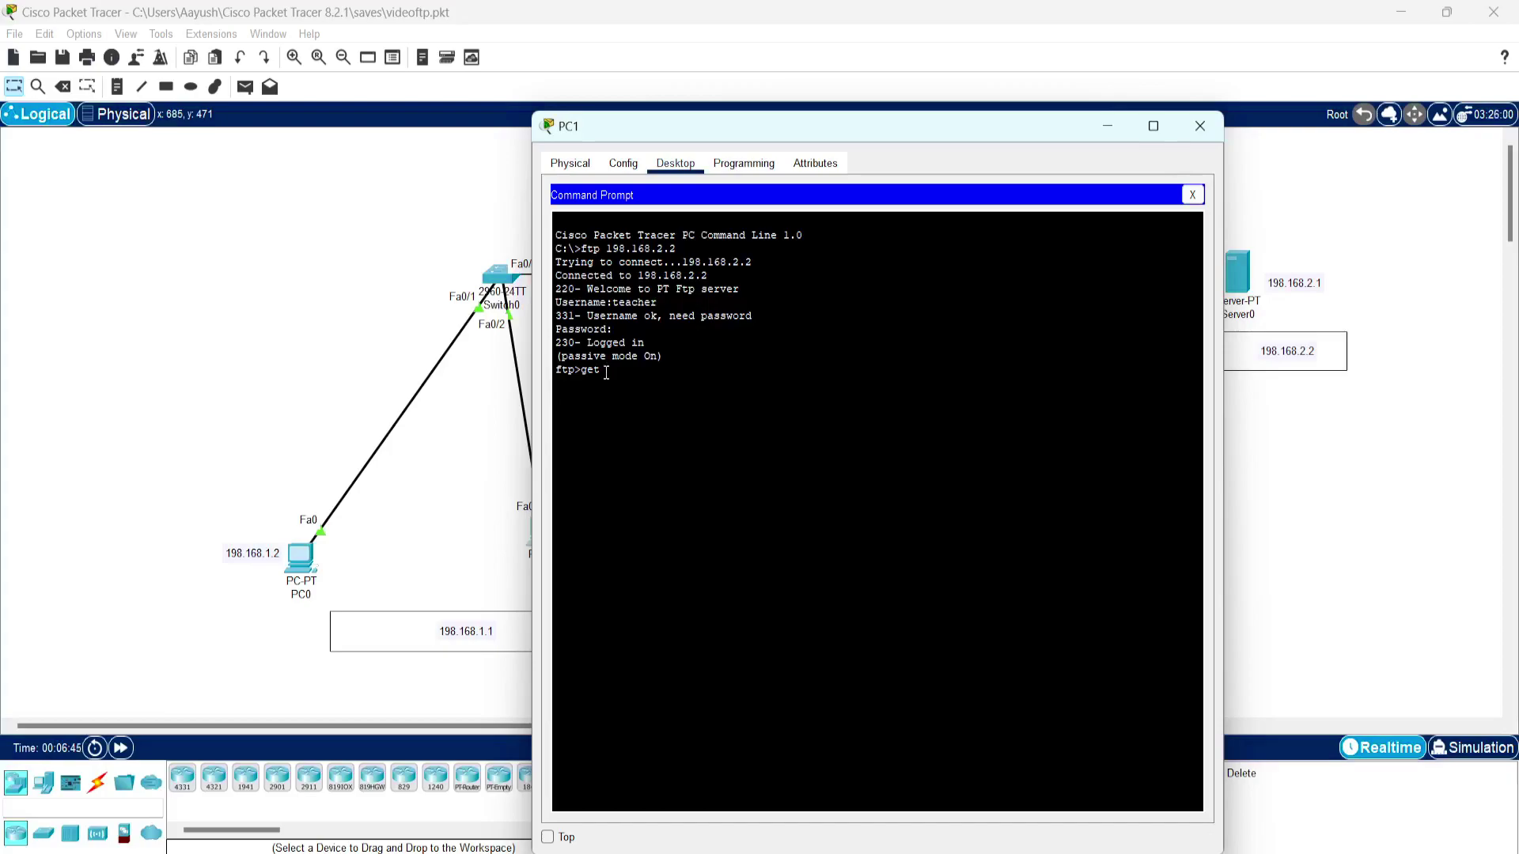
text(hello.txt)
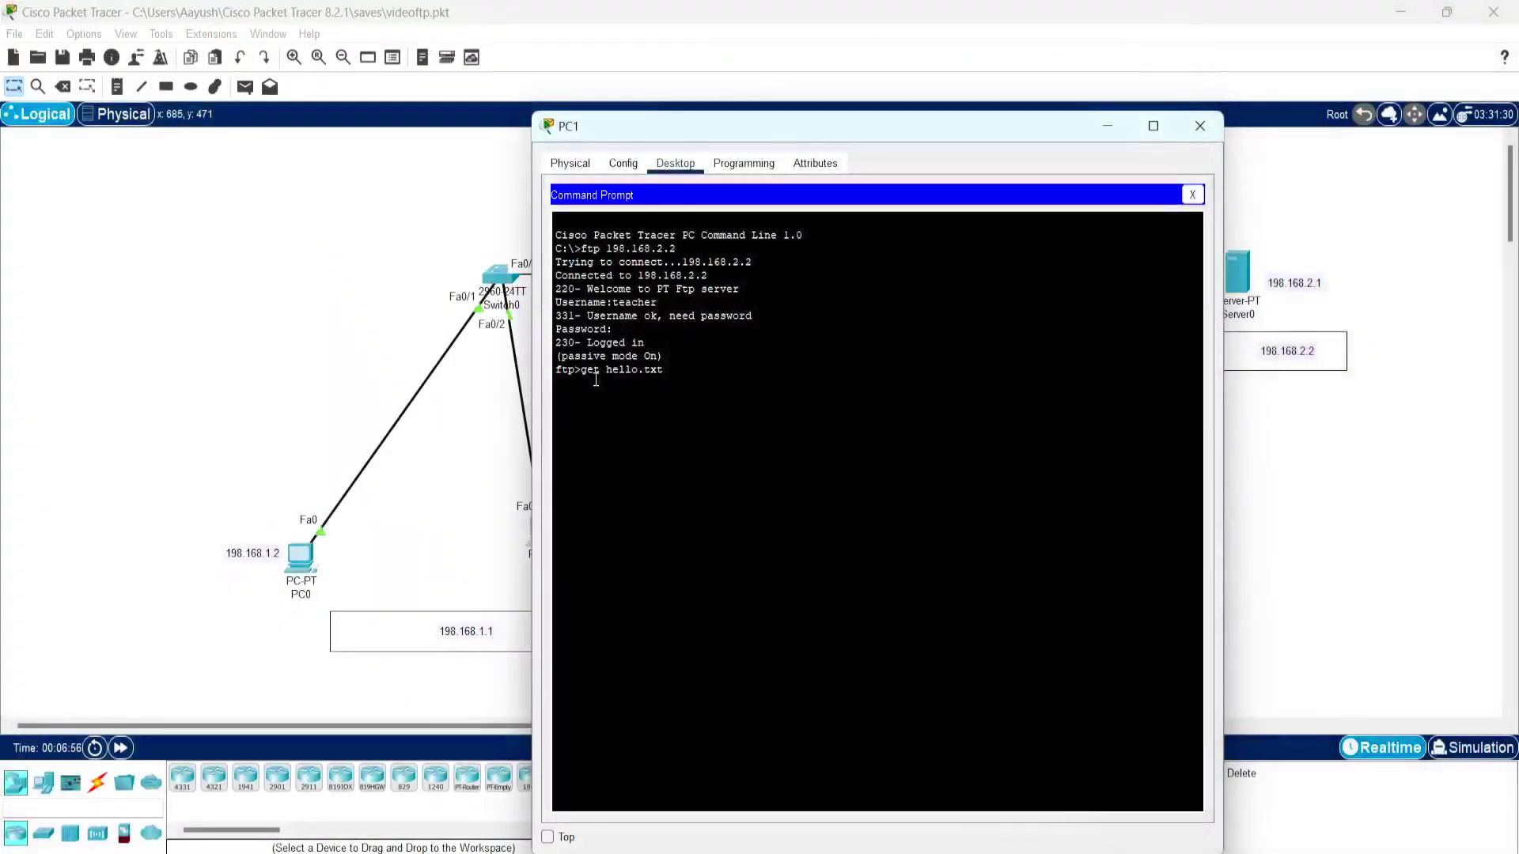
drag(599, 373, 581, 375)
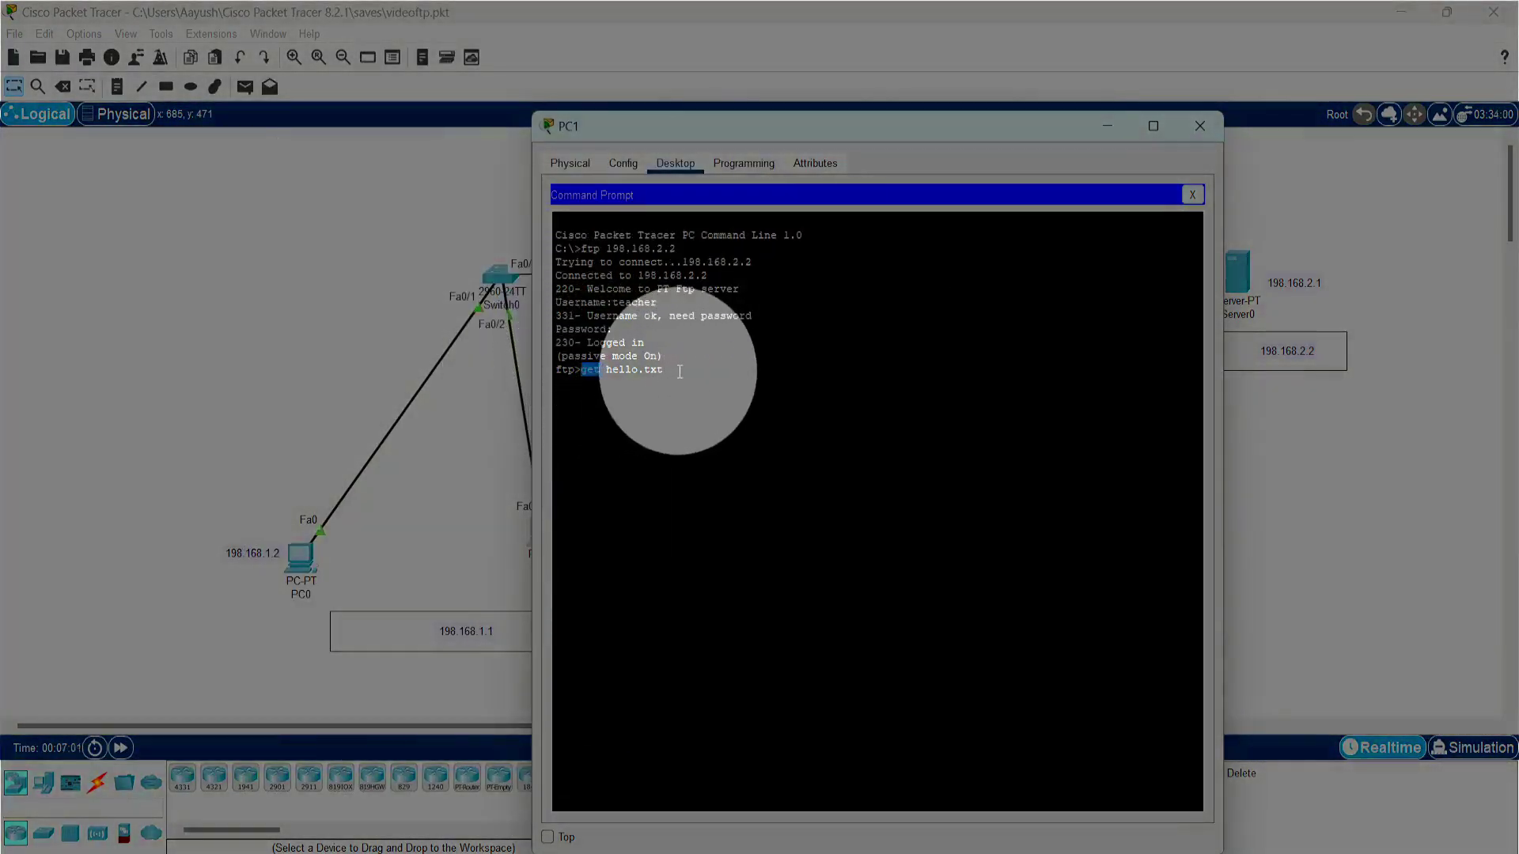
click(681, 374)
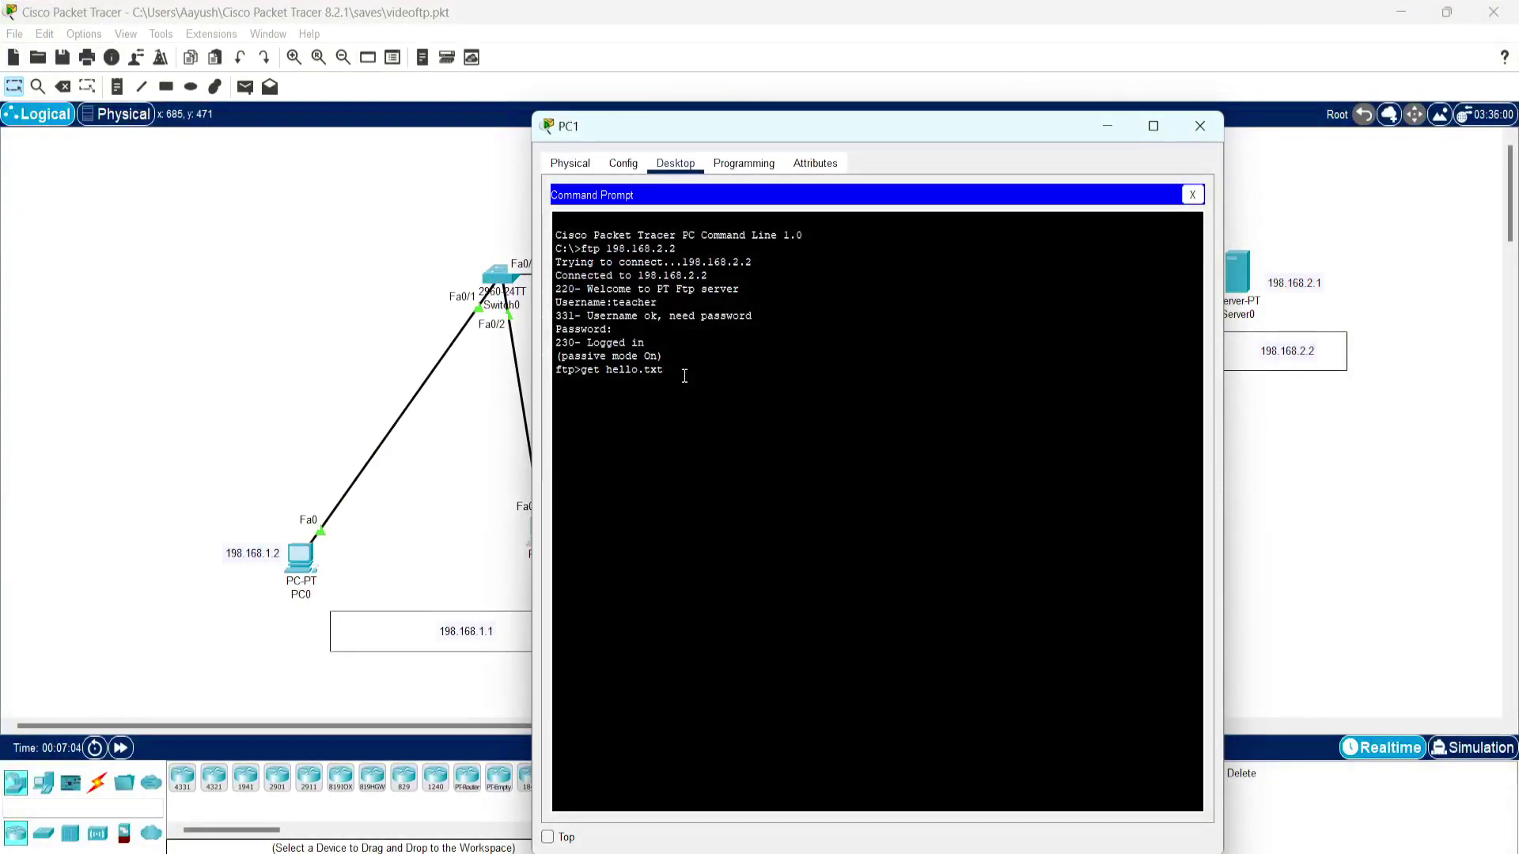
key(Return)
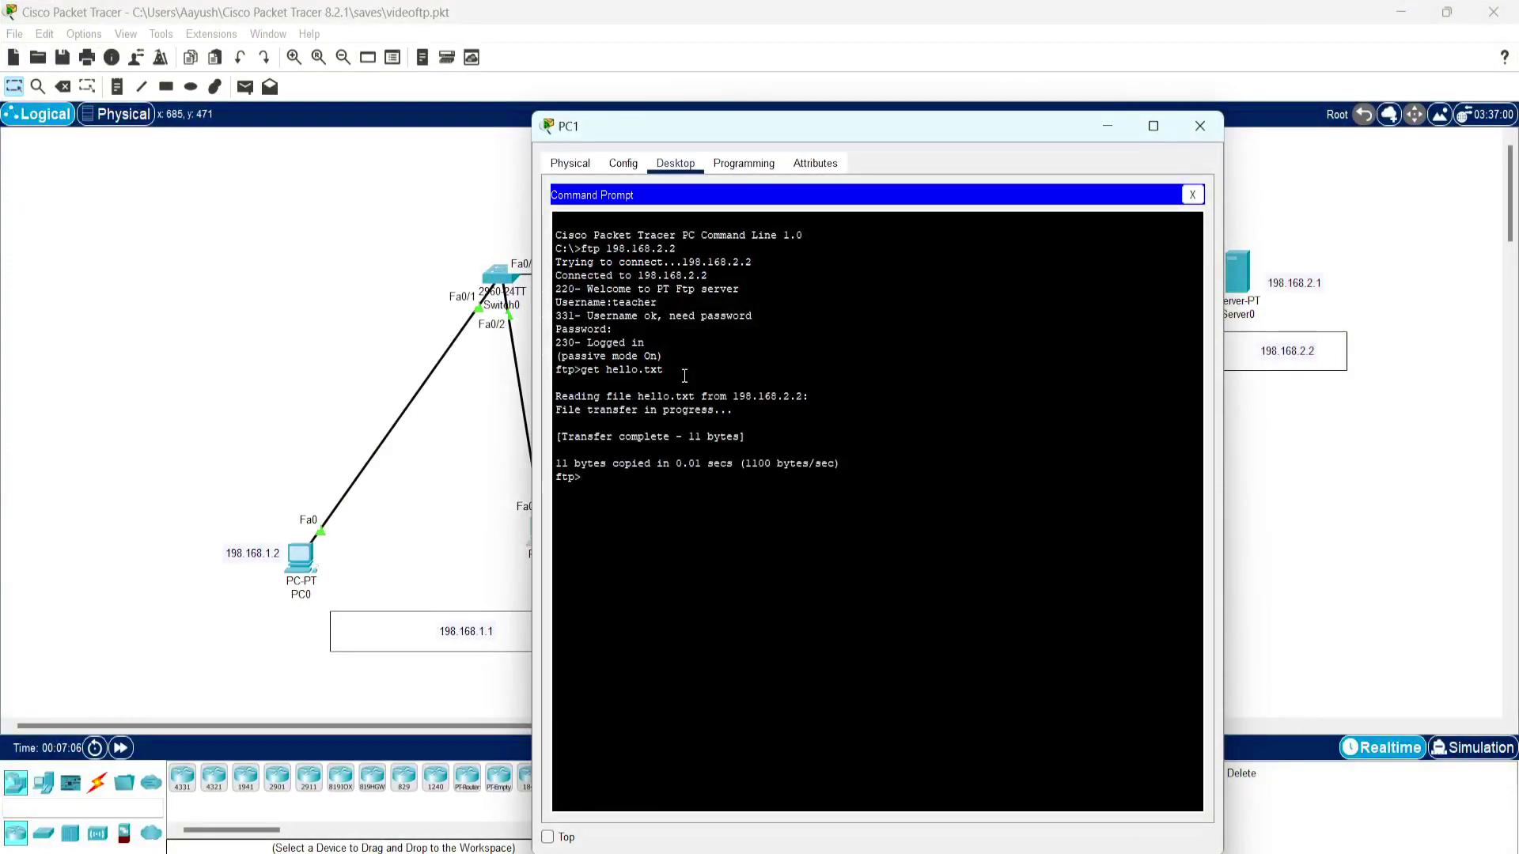
click(577, 404)
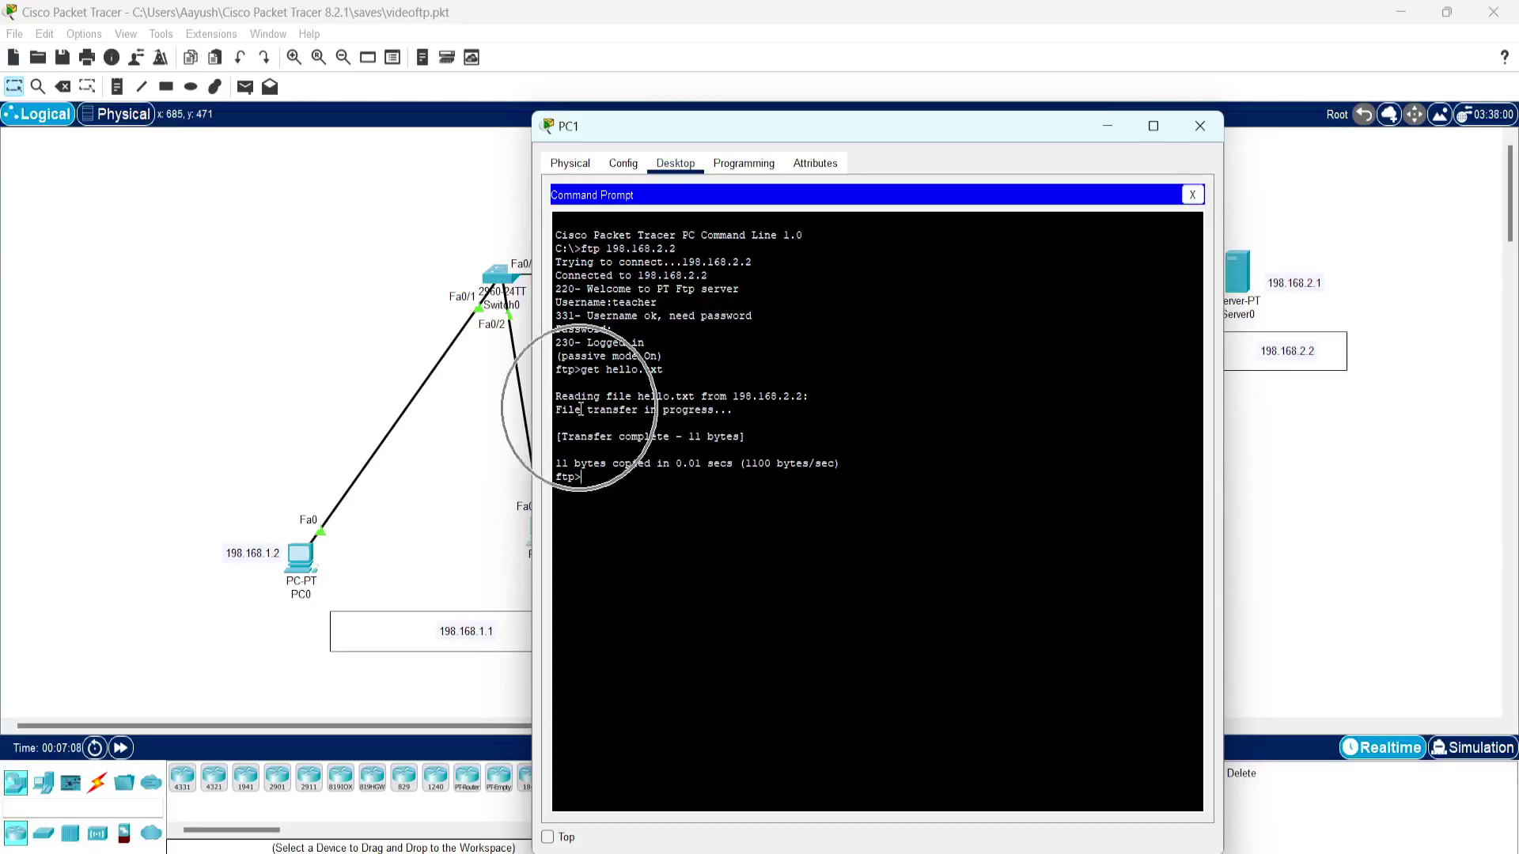
drag(556, 436, 829, 396)
click(819, 394)
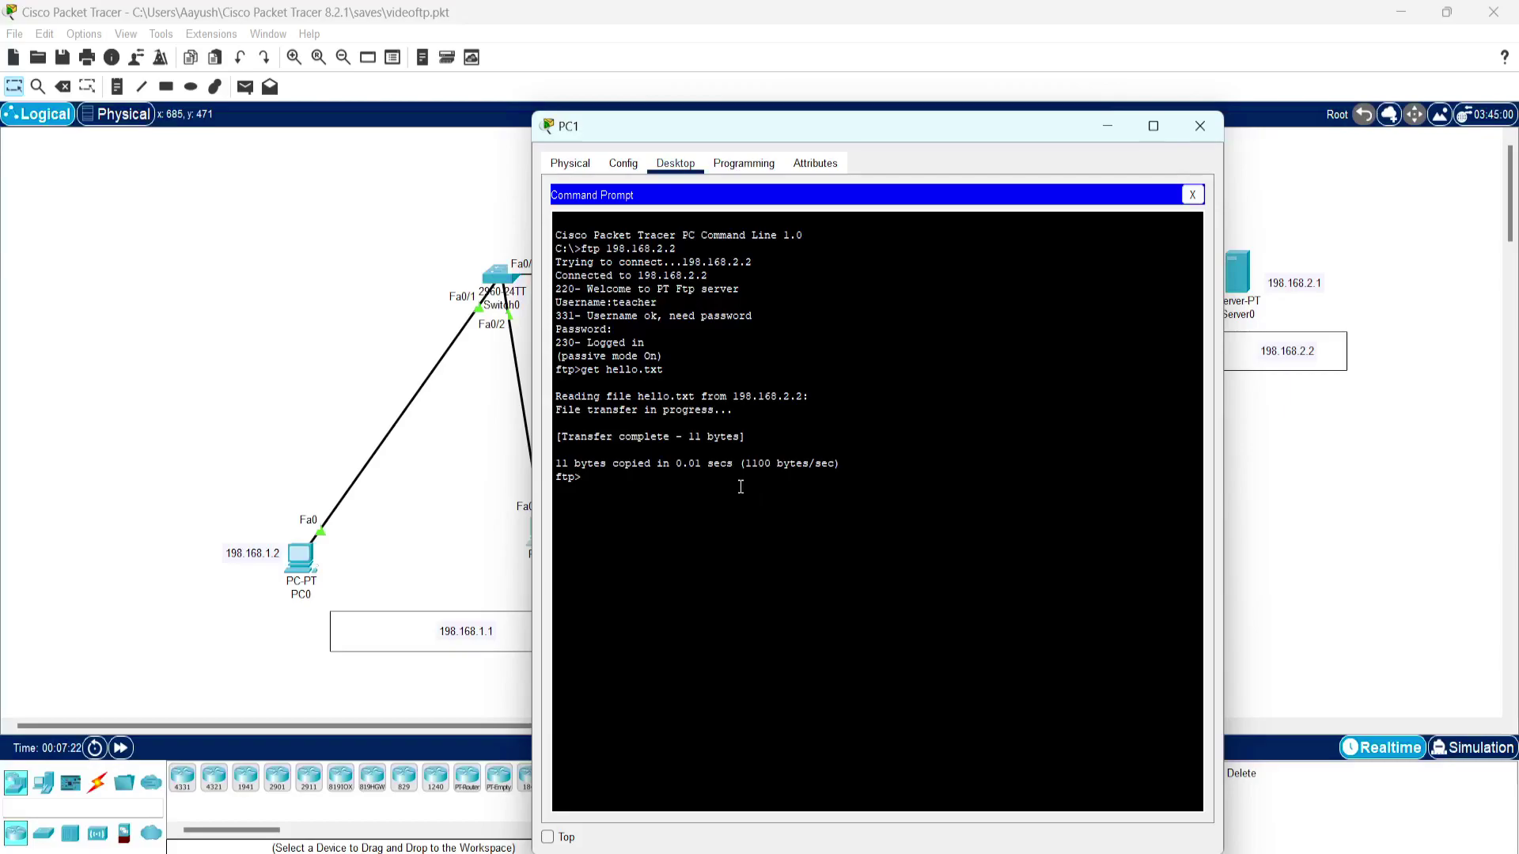
End the FTP session on PC1 and close its window.
key(ctrl+c)
key(Return)
click(1200, 126)
Reopen PC0's Command Prompt, end its FTP session and close the PC0 window.
click(301, 556)
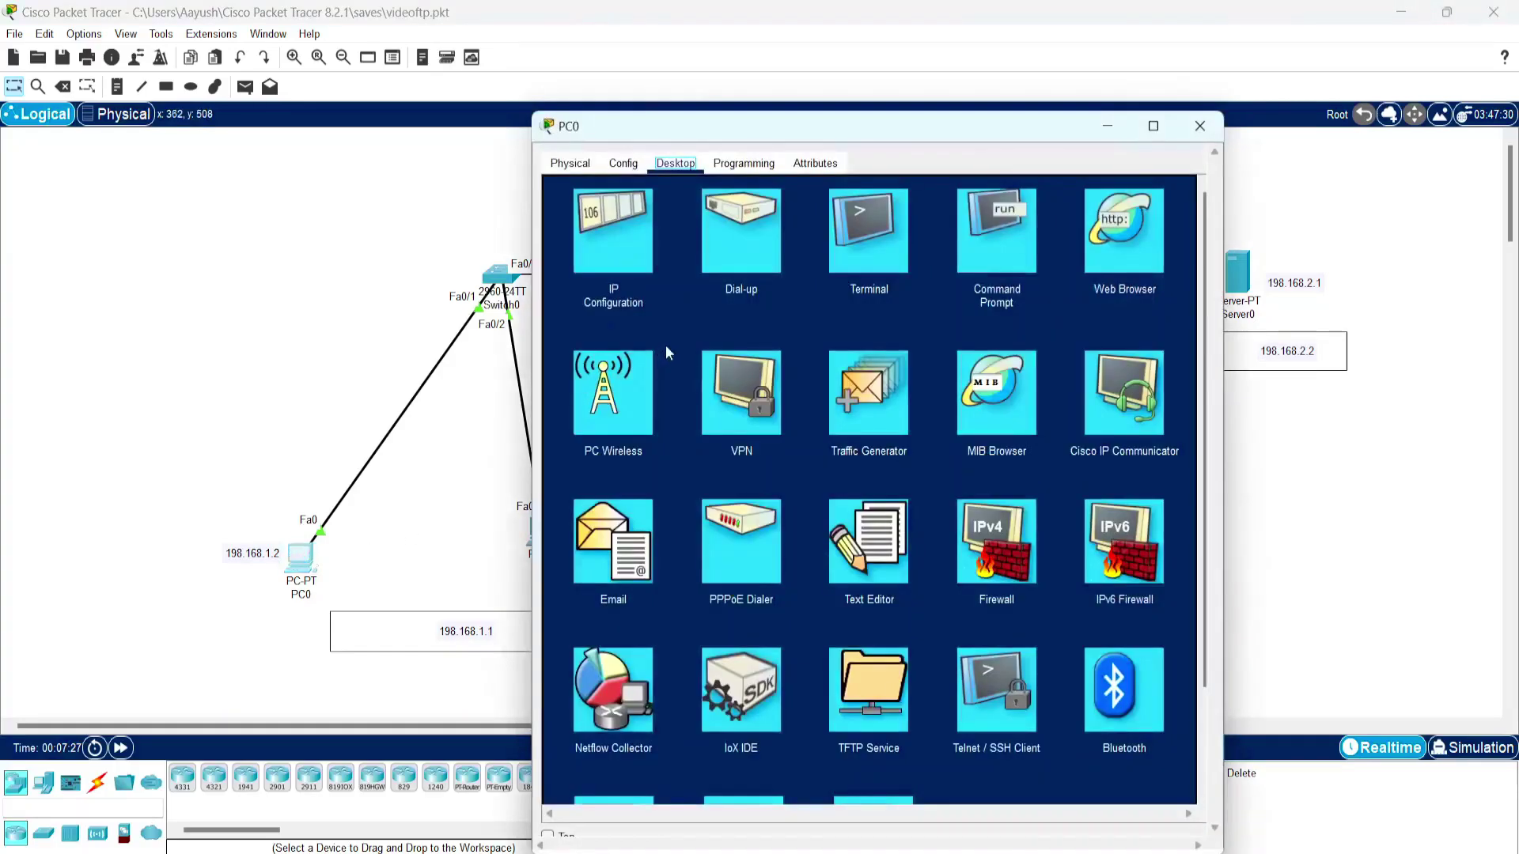
click(1009, 244)
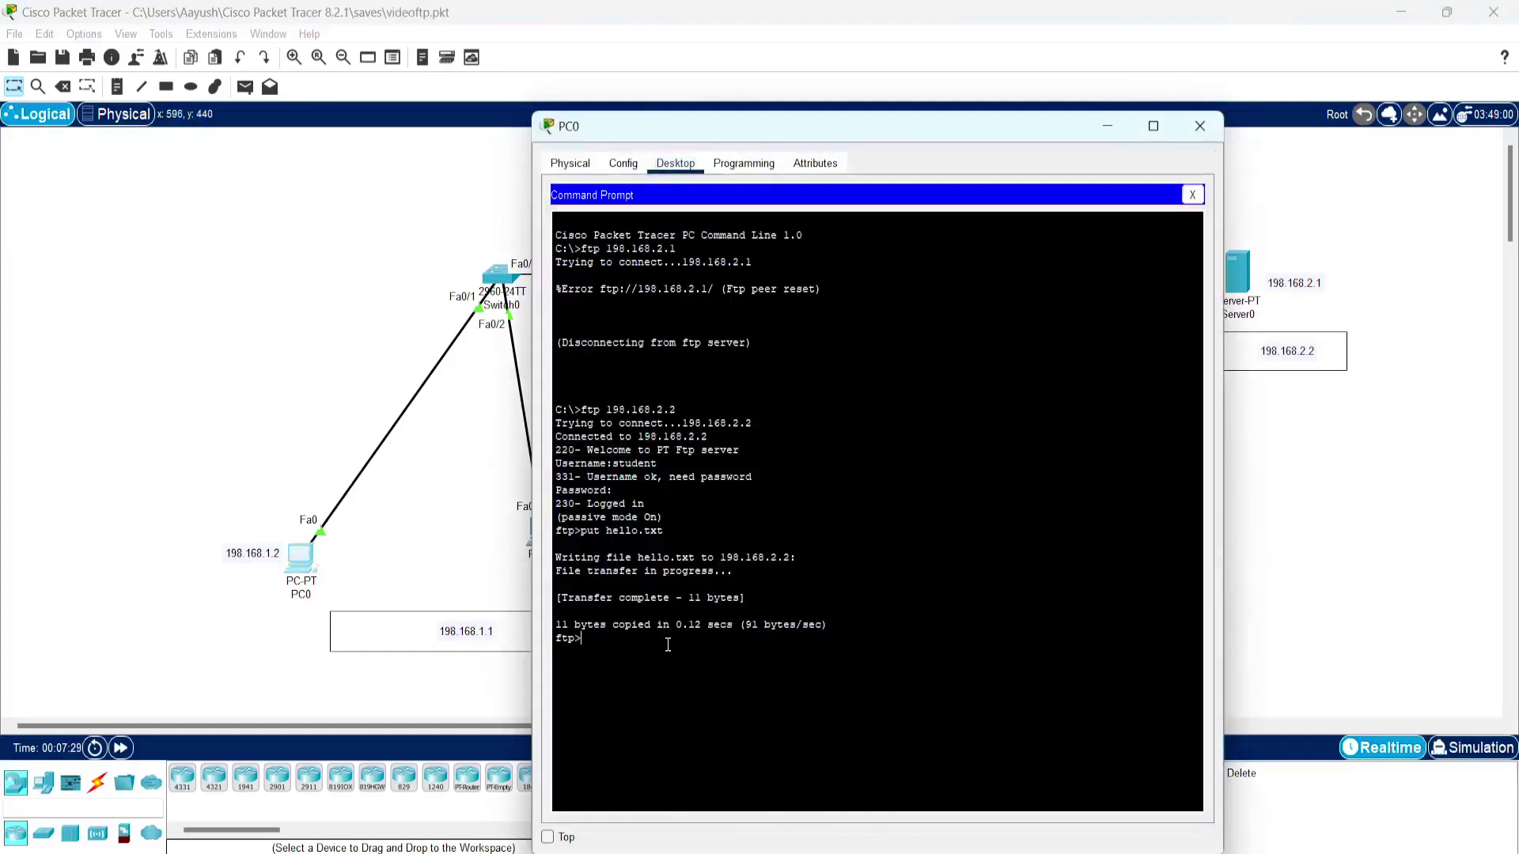
key(ctrl+c)
key(Return)
drag(603, 687, 555, 650)
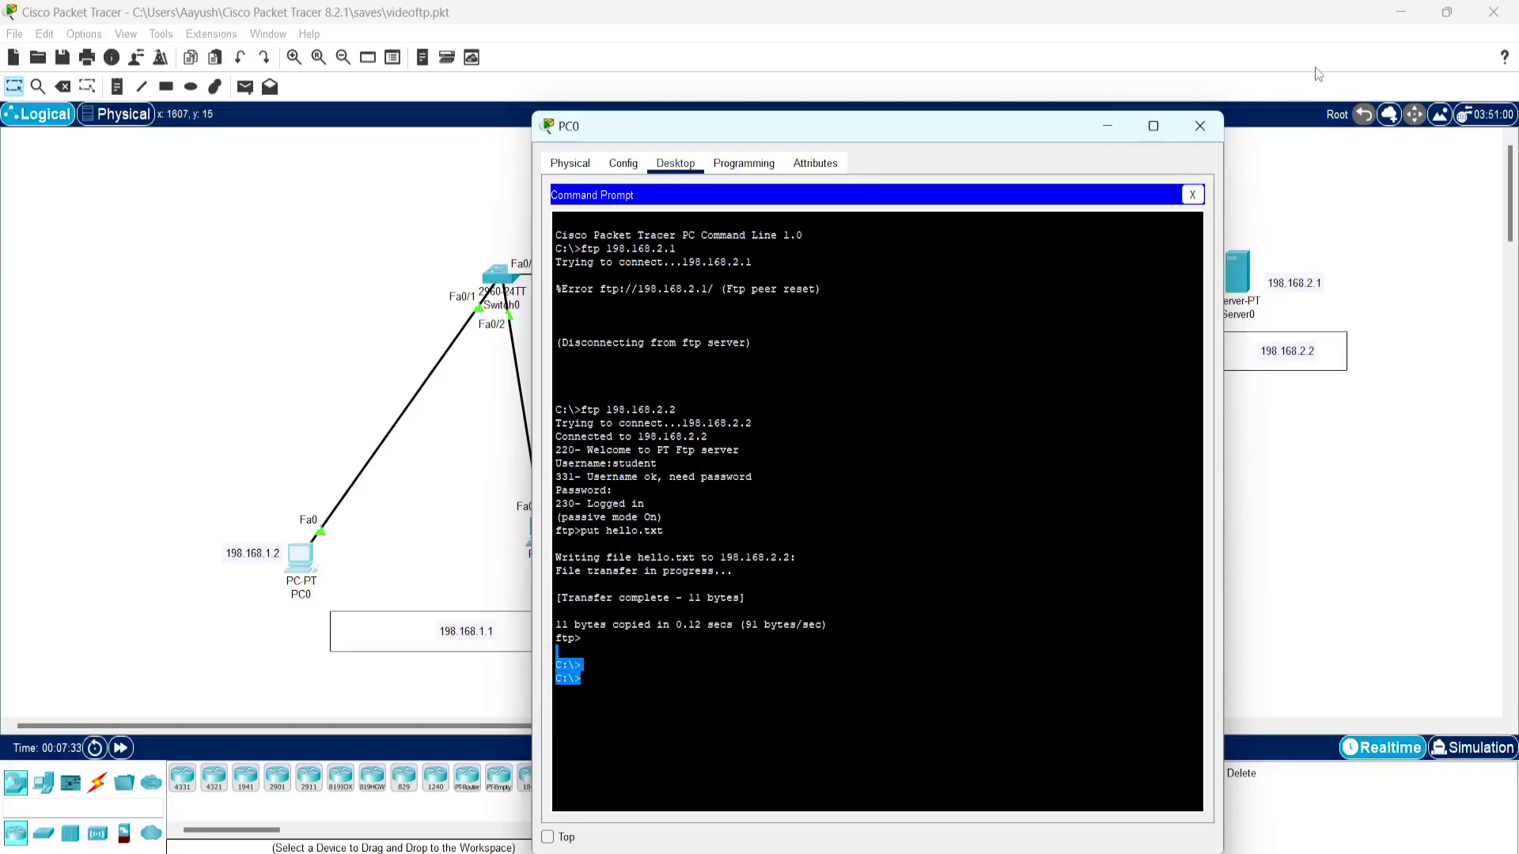
click(1200, 126)
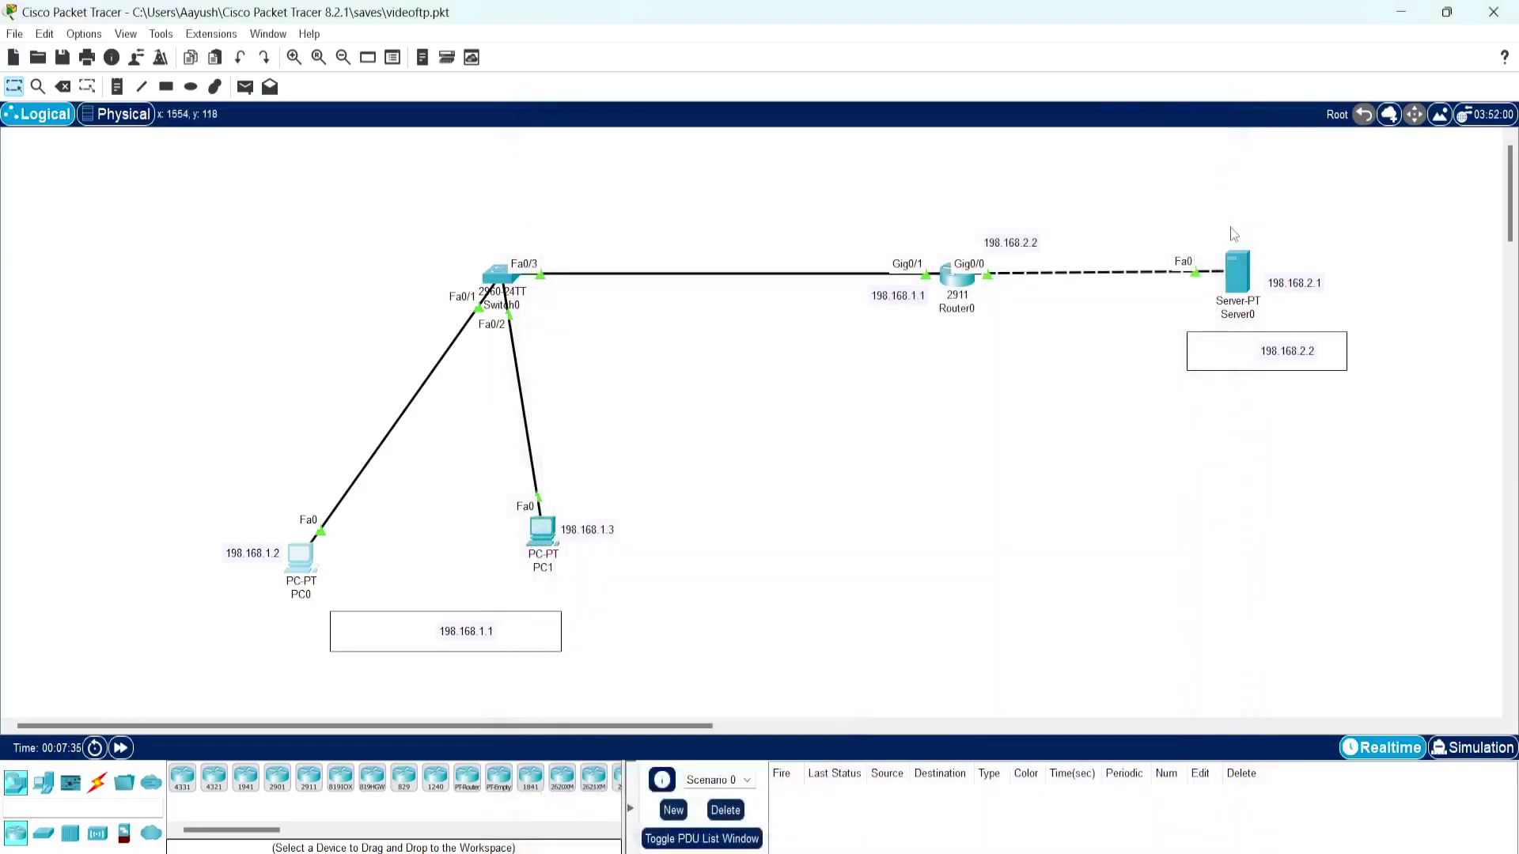
Check the user accounts and file list in Server0's FTP service, and close the server window.
click(1236, 271)
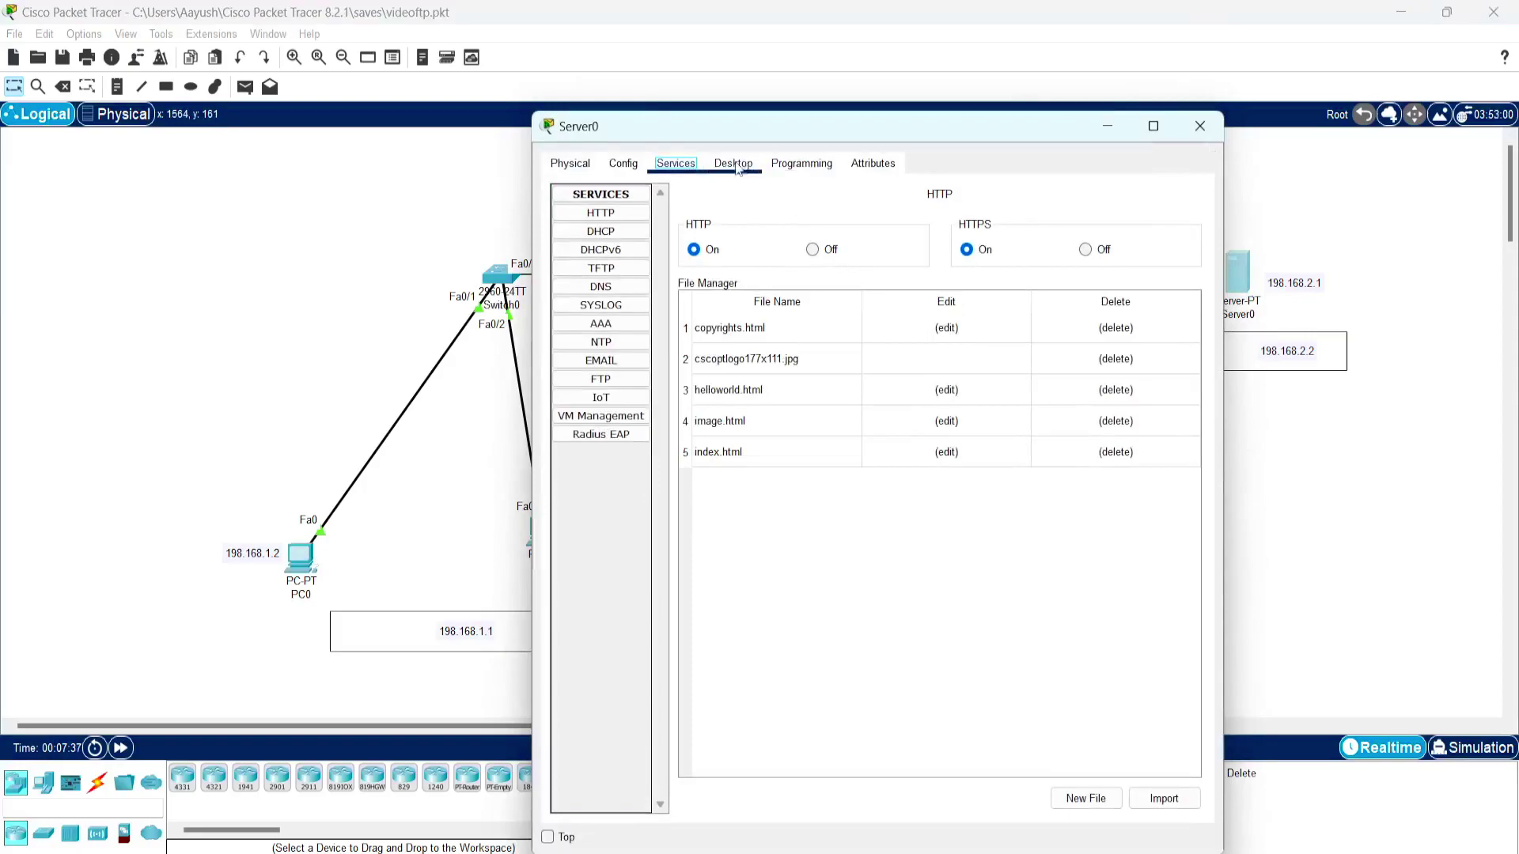
click(601, 379)
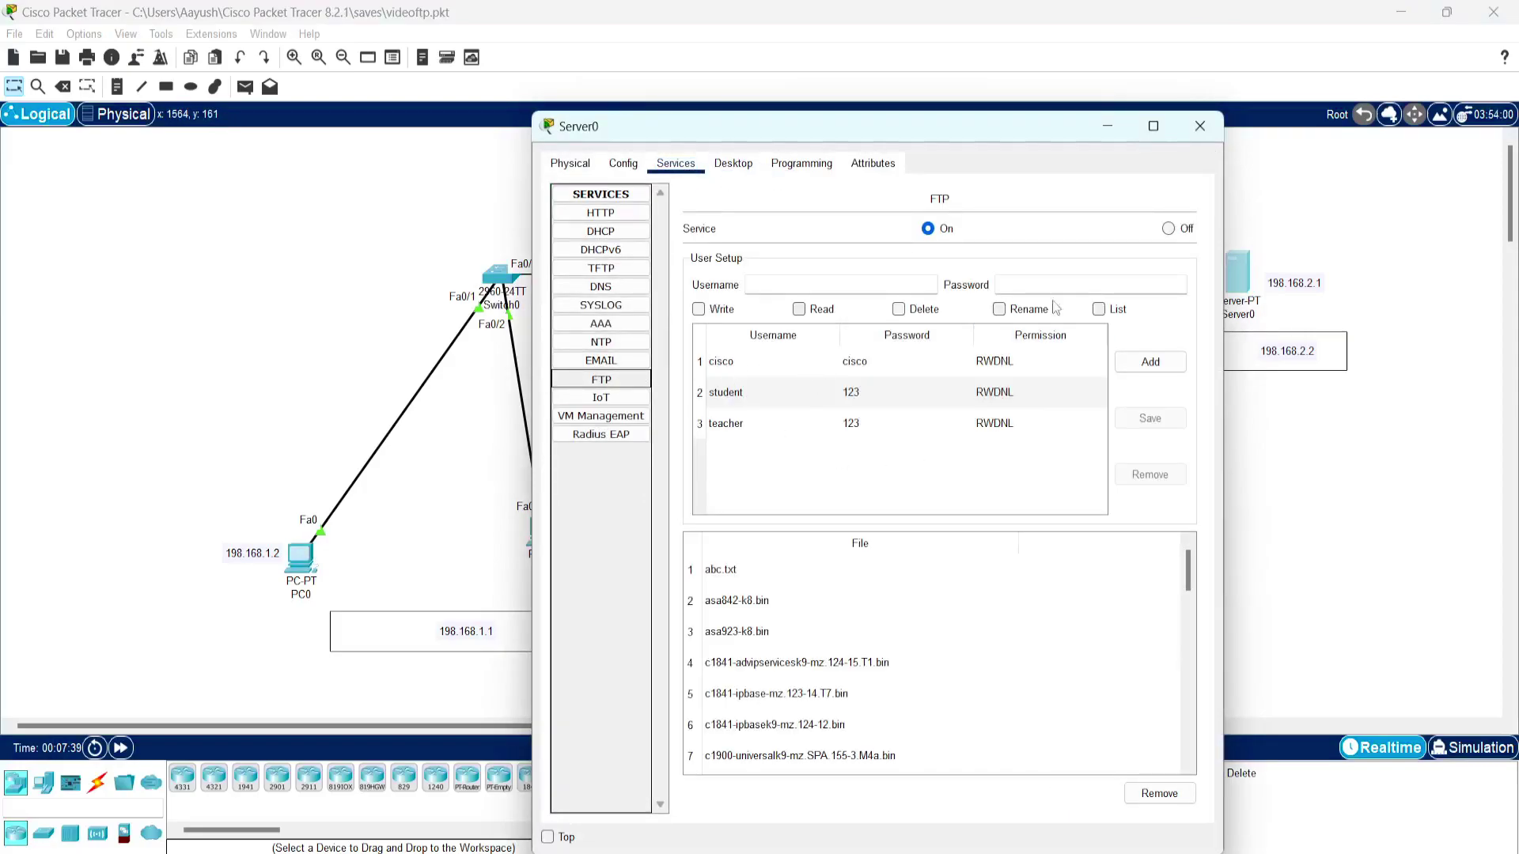
click(1200, 126)
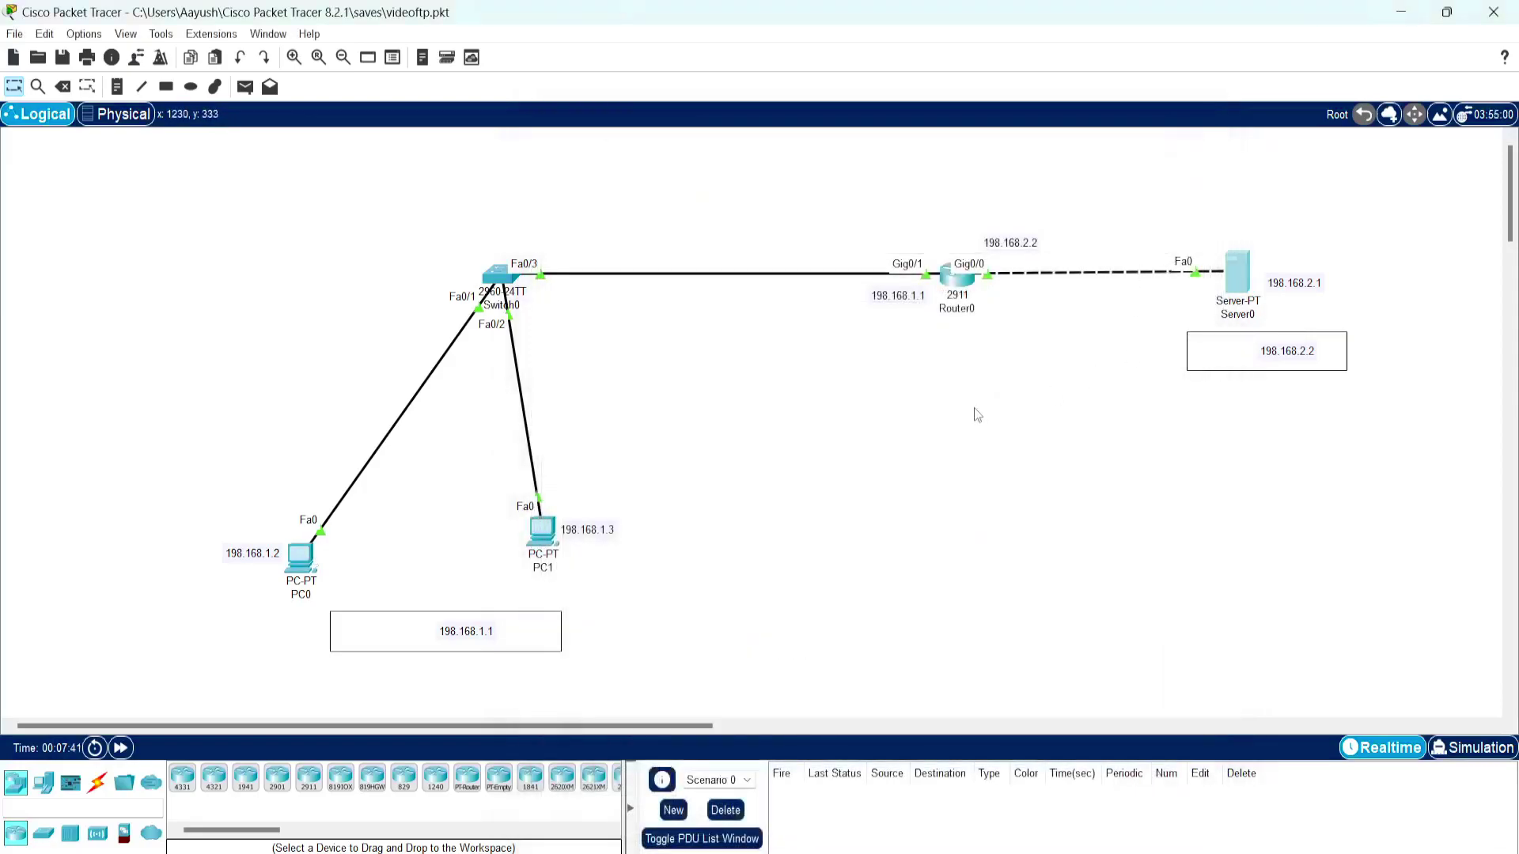